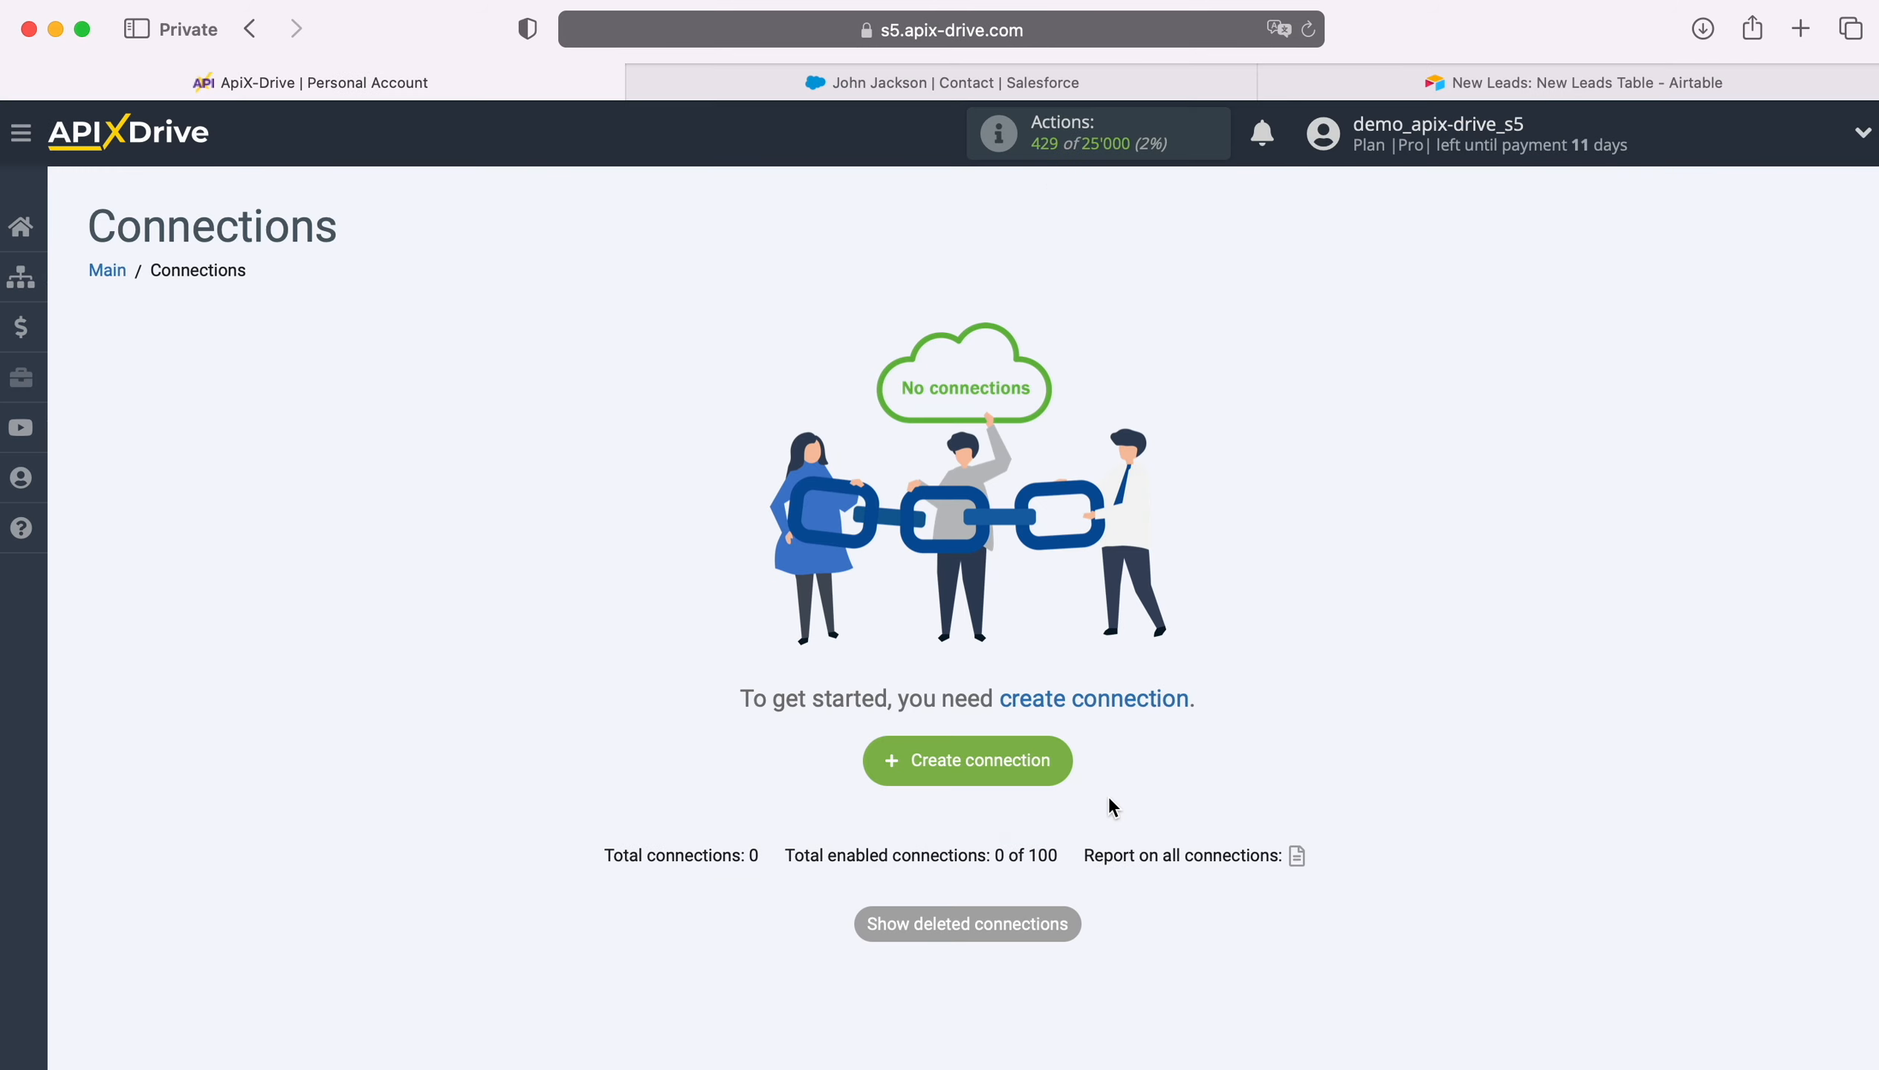
# - Start a new connection with Salesforce CRM as the data source
pyautogui.click(1061, 757)
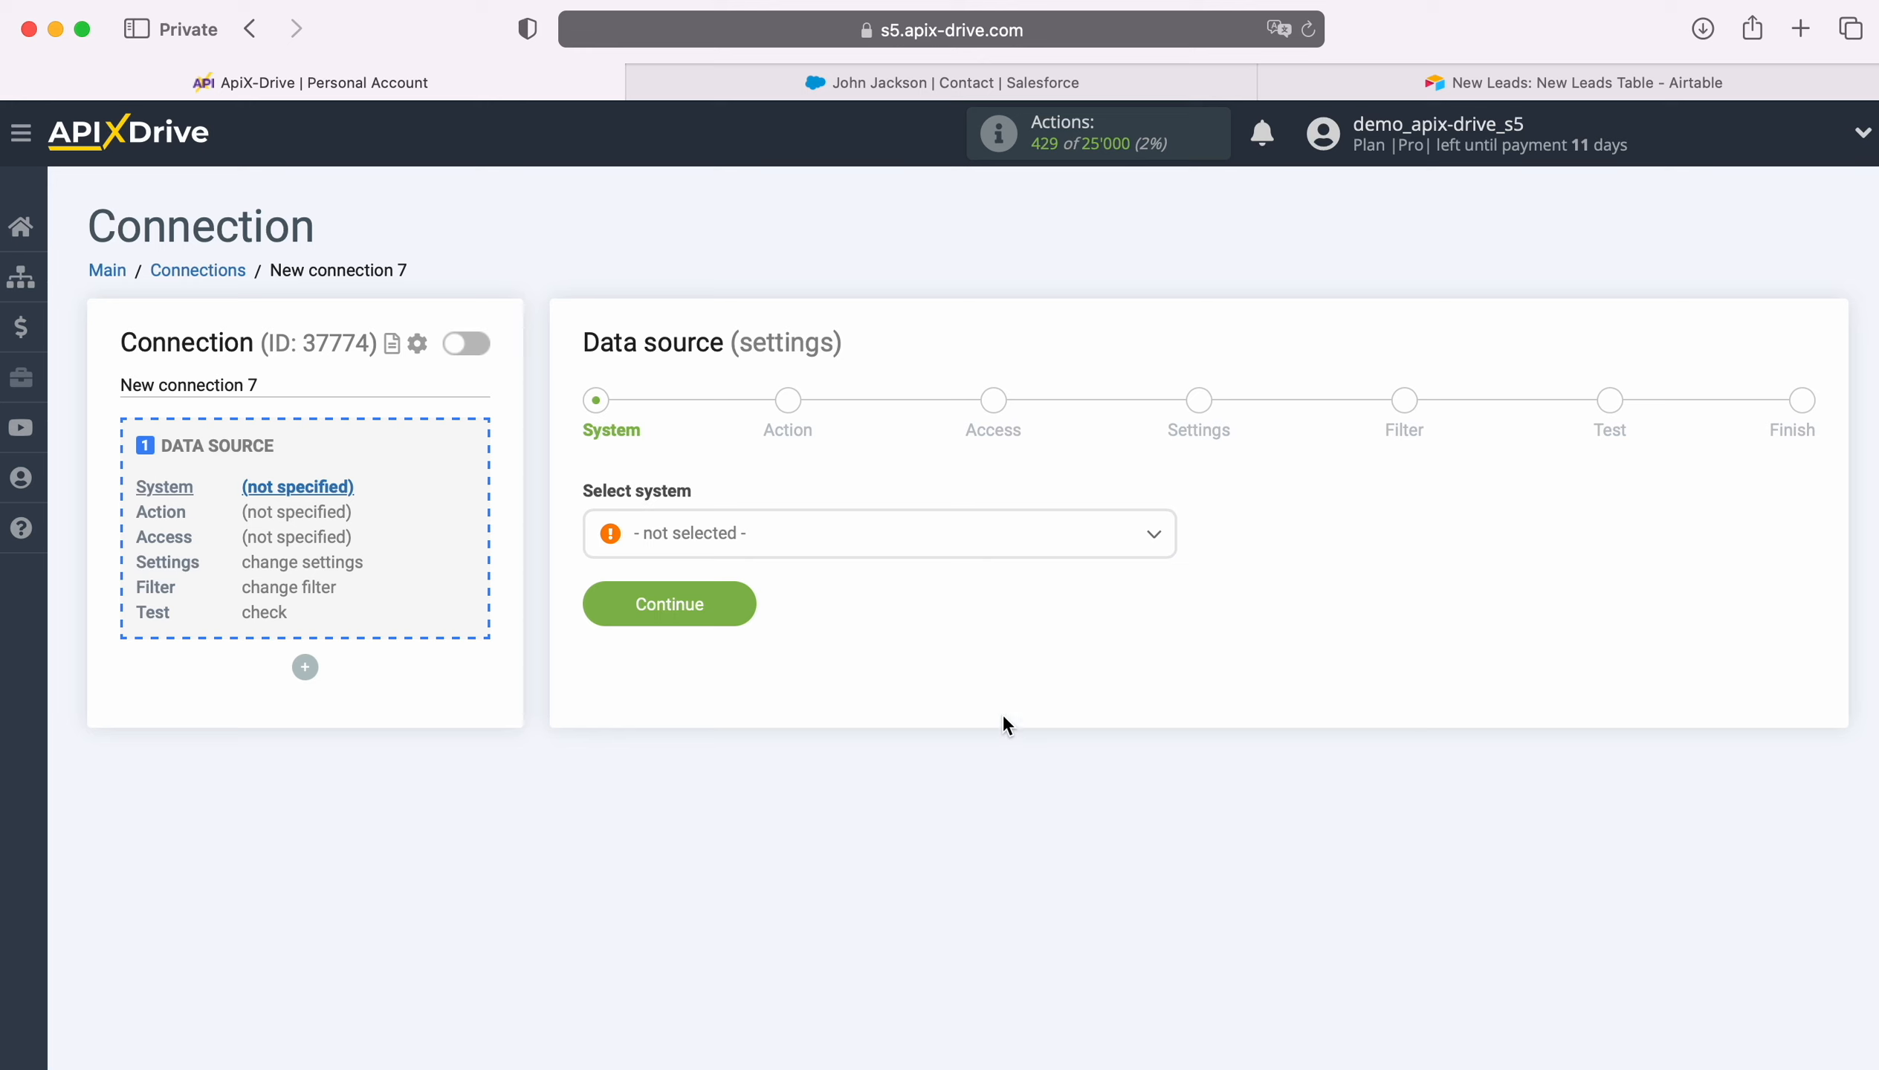
pyautogui.click(911, 531)
pyautogui.scroll(-5, 1025, 772)
pyautogui.scroll(-20, 1029, 771)
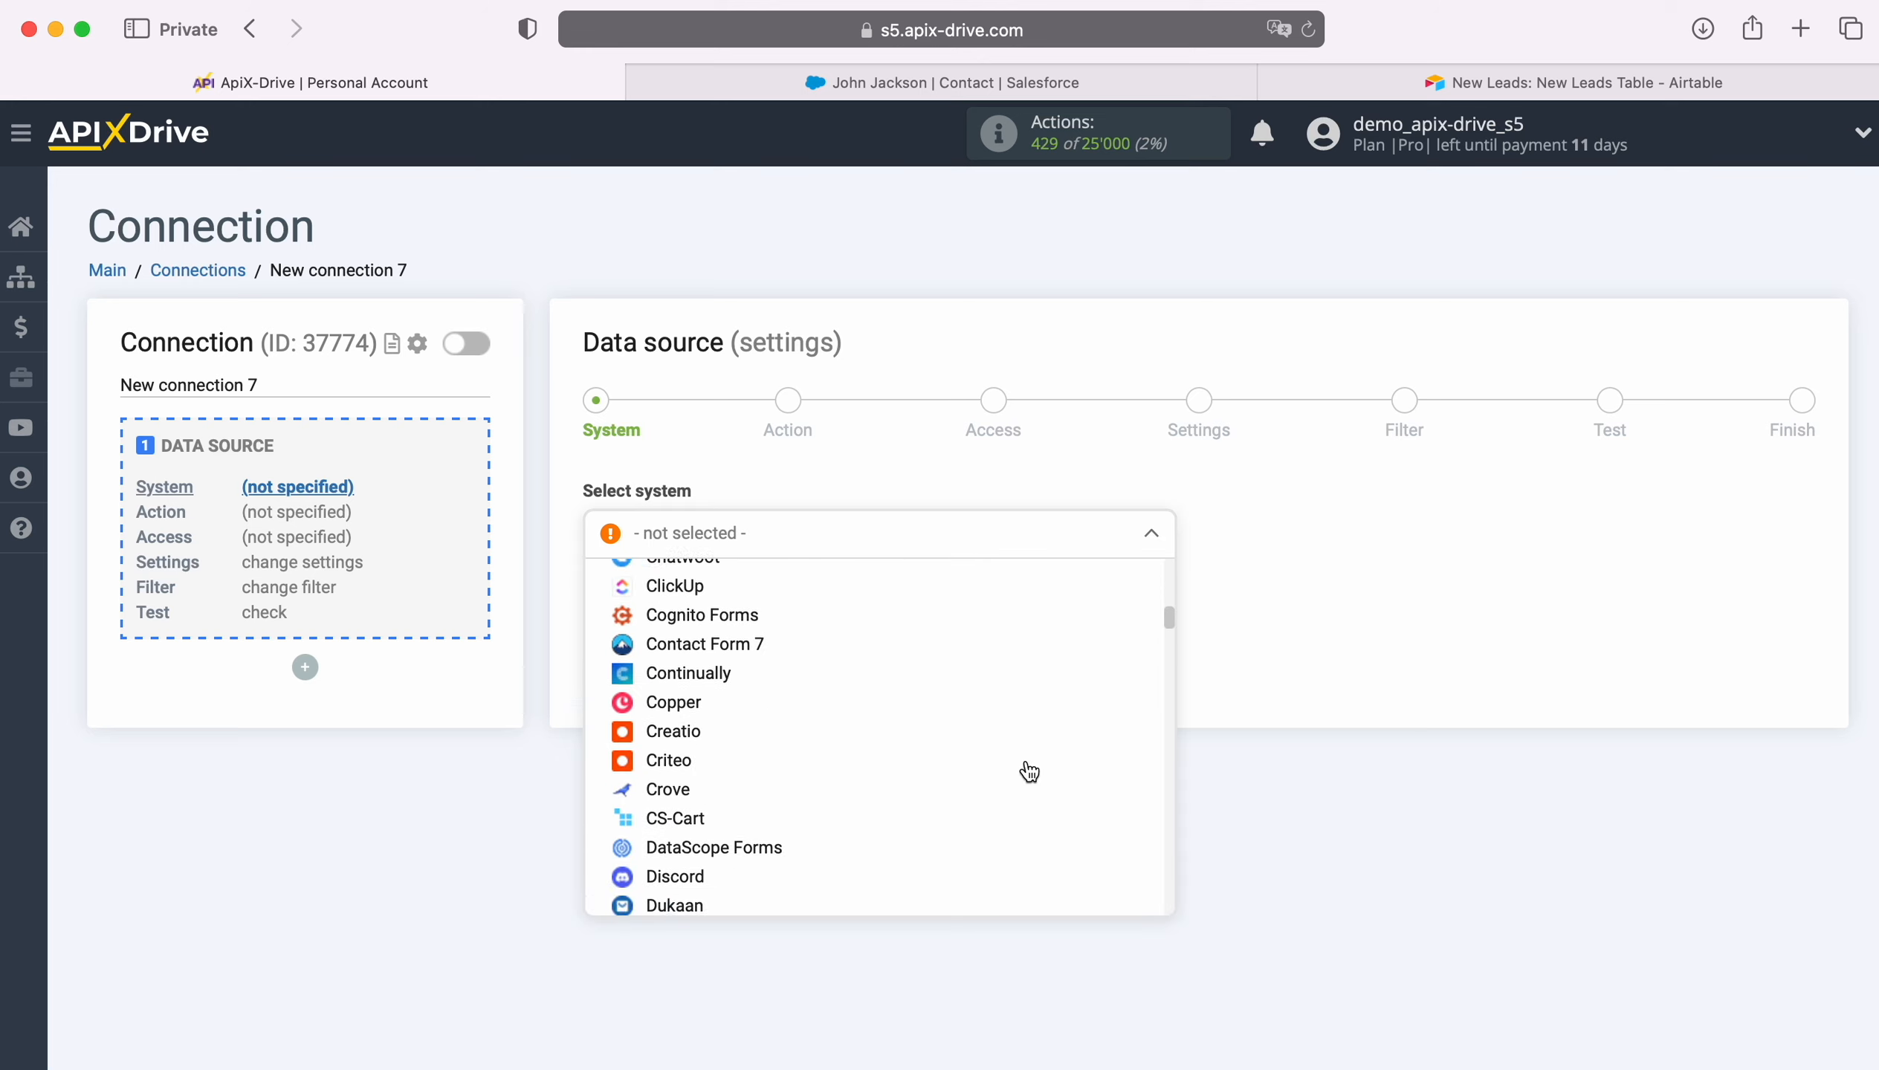
pyautogui.scroll(-20, 1029, 771)
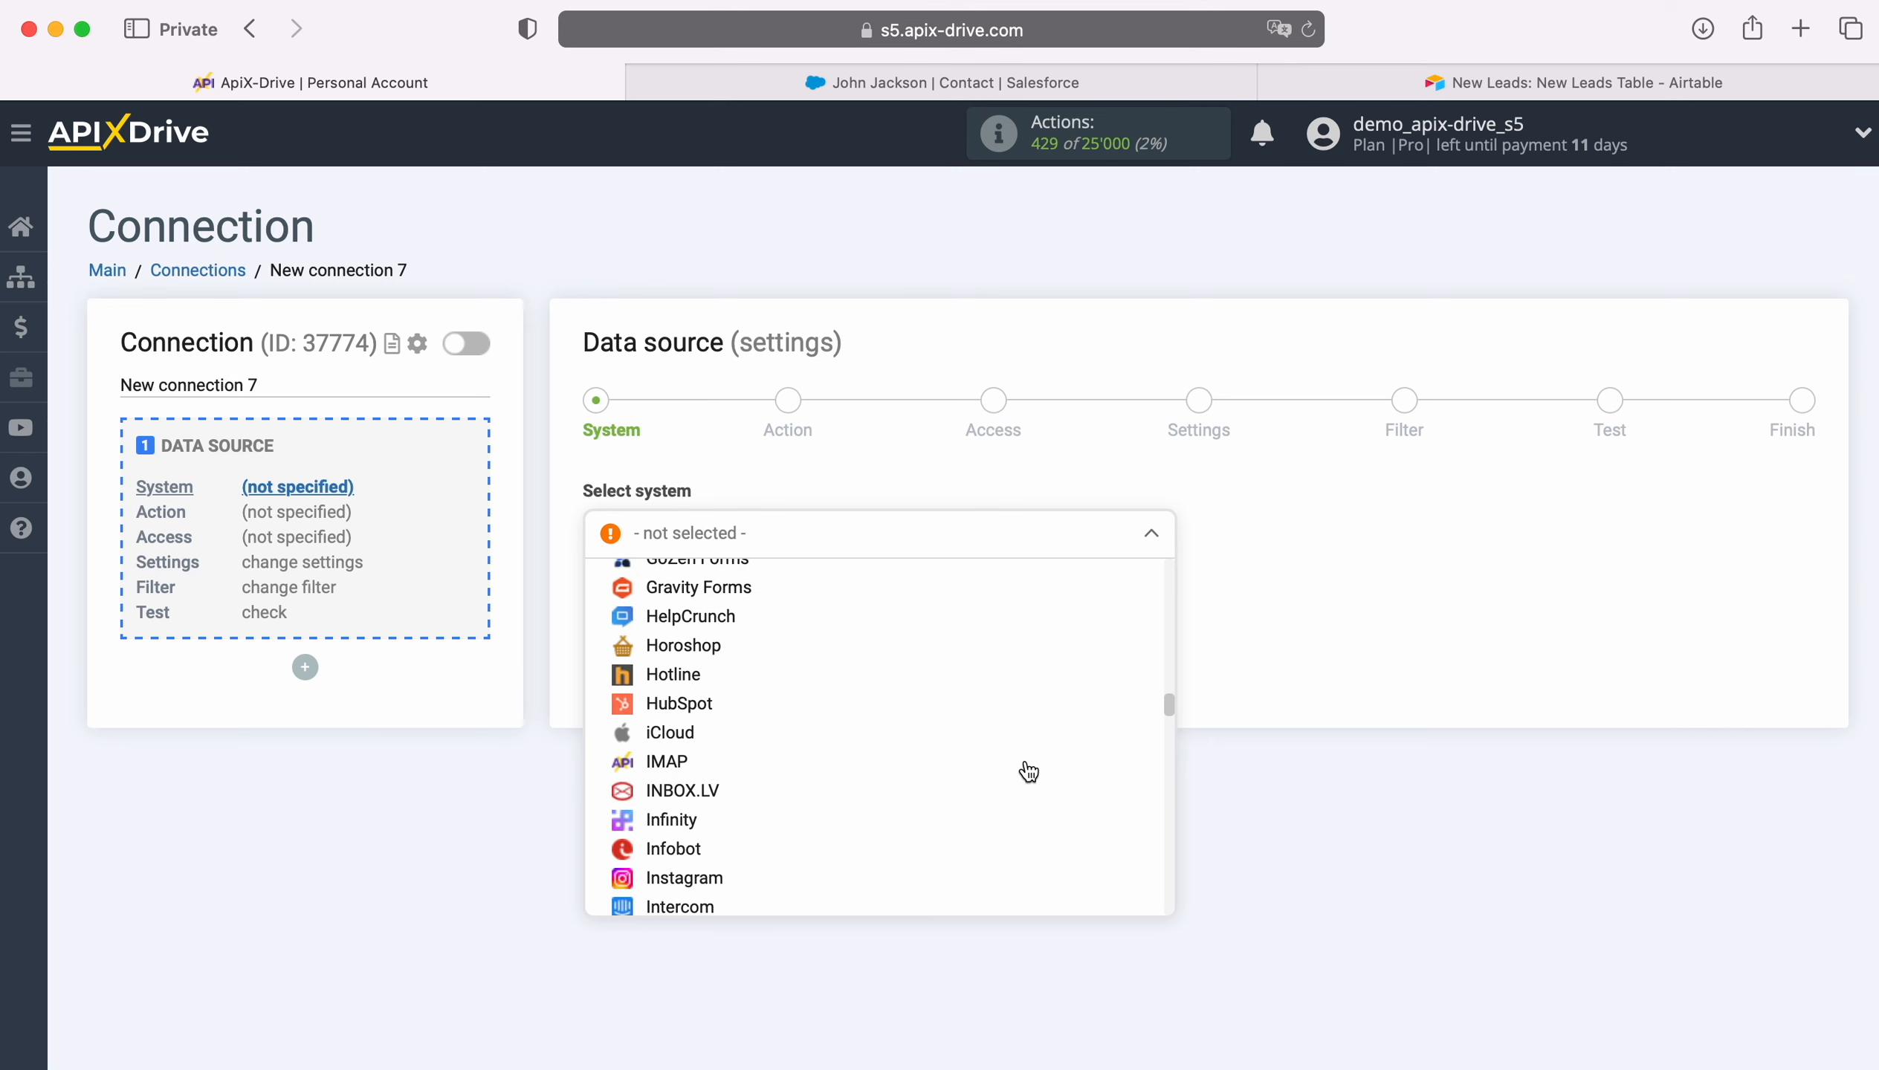
pyautogui.scroll(-20, 1029, 771)
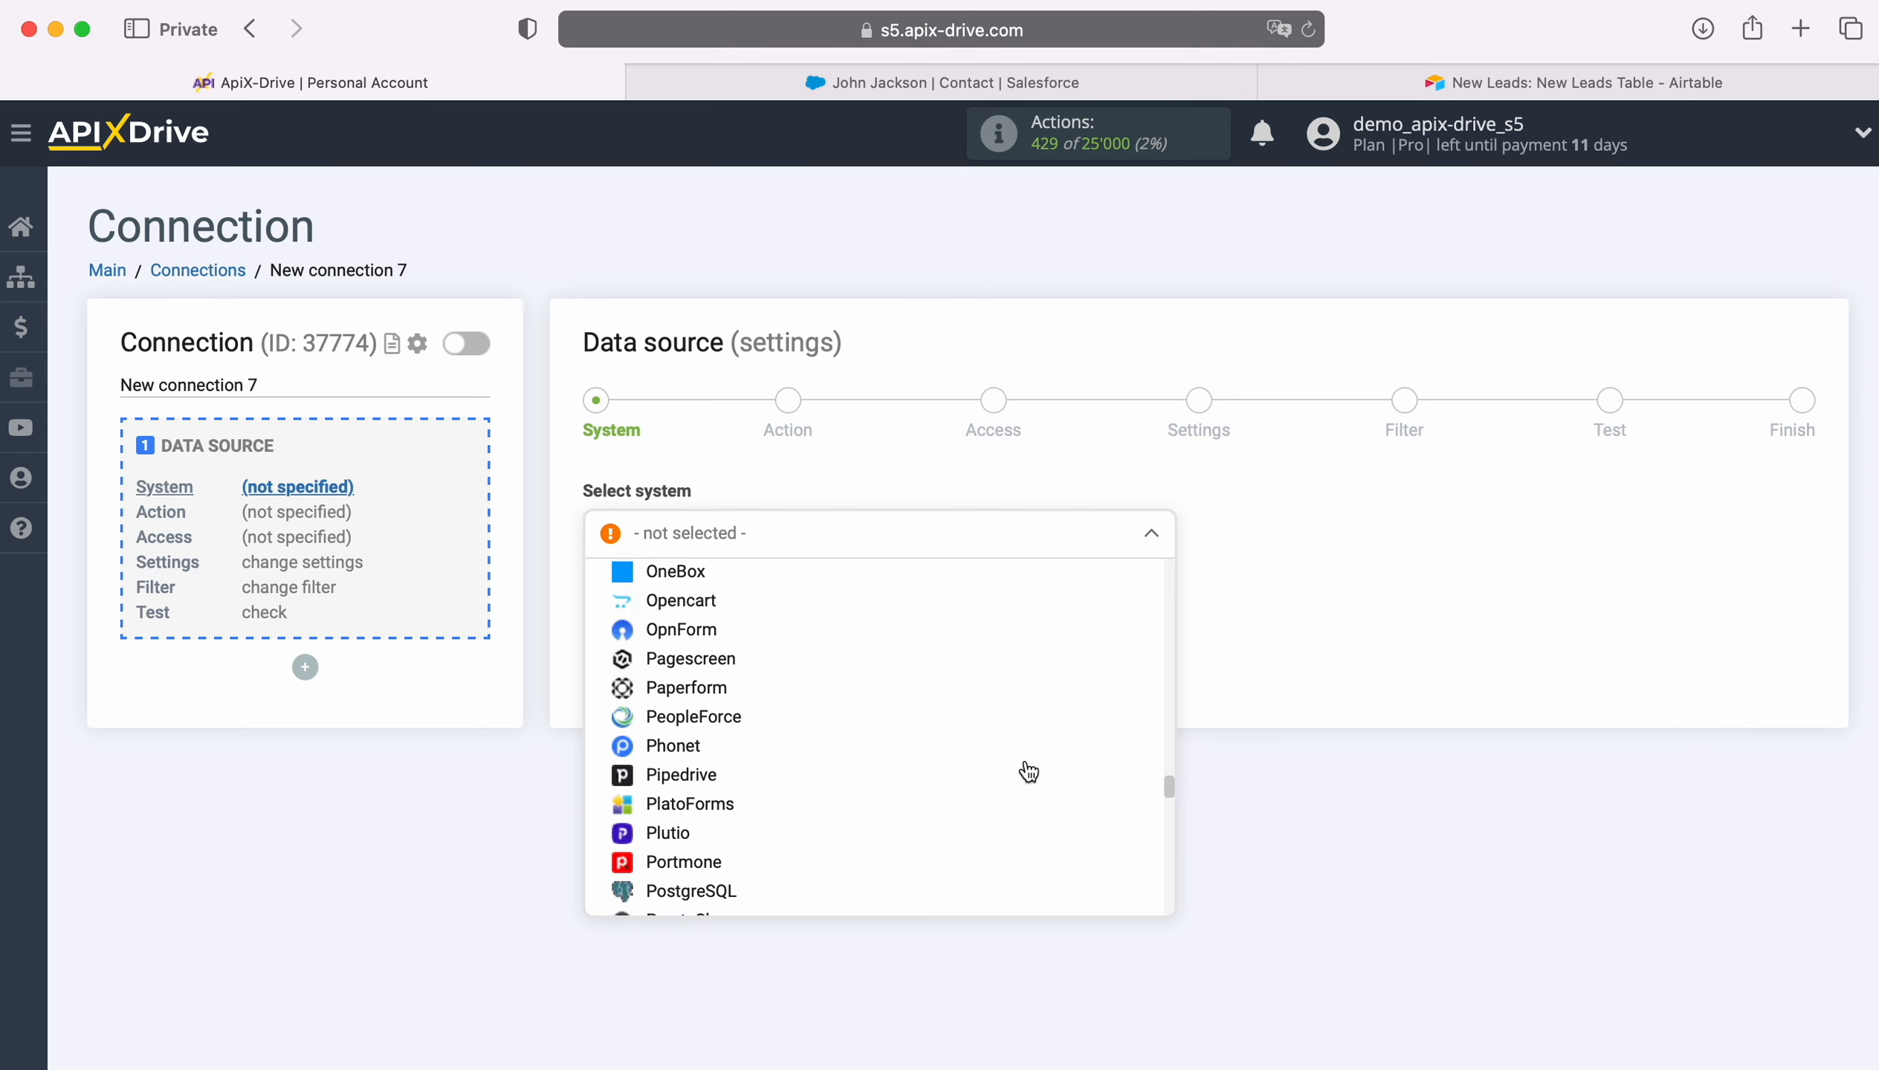
pyautogui.click(704, 687)
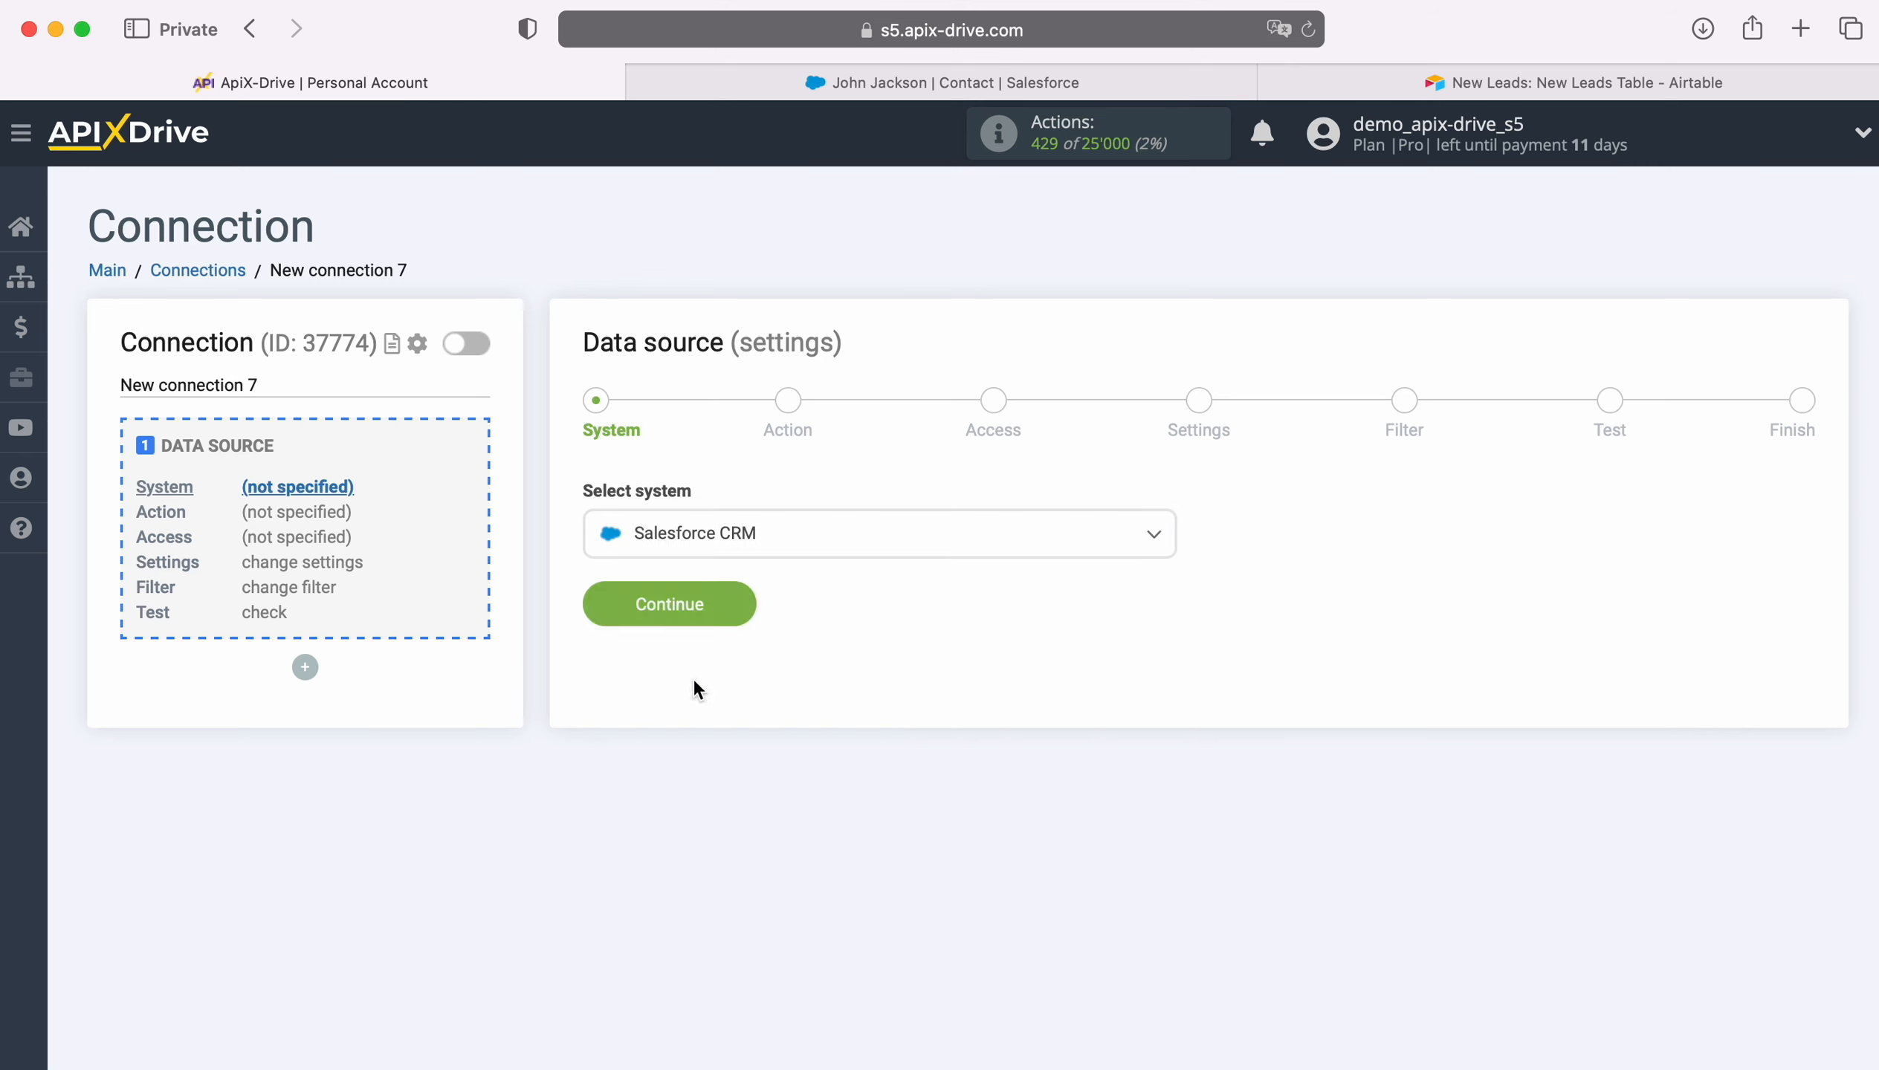
pyautogui.click(732, 601)
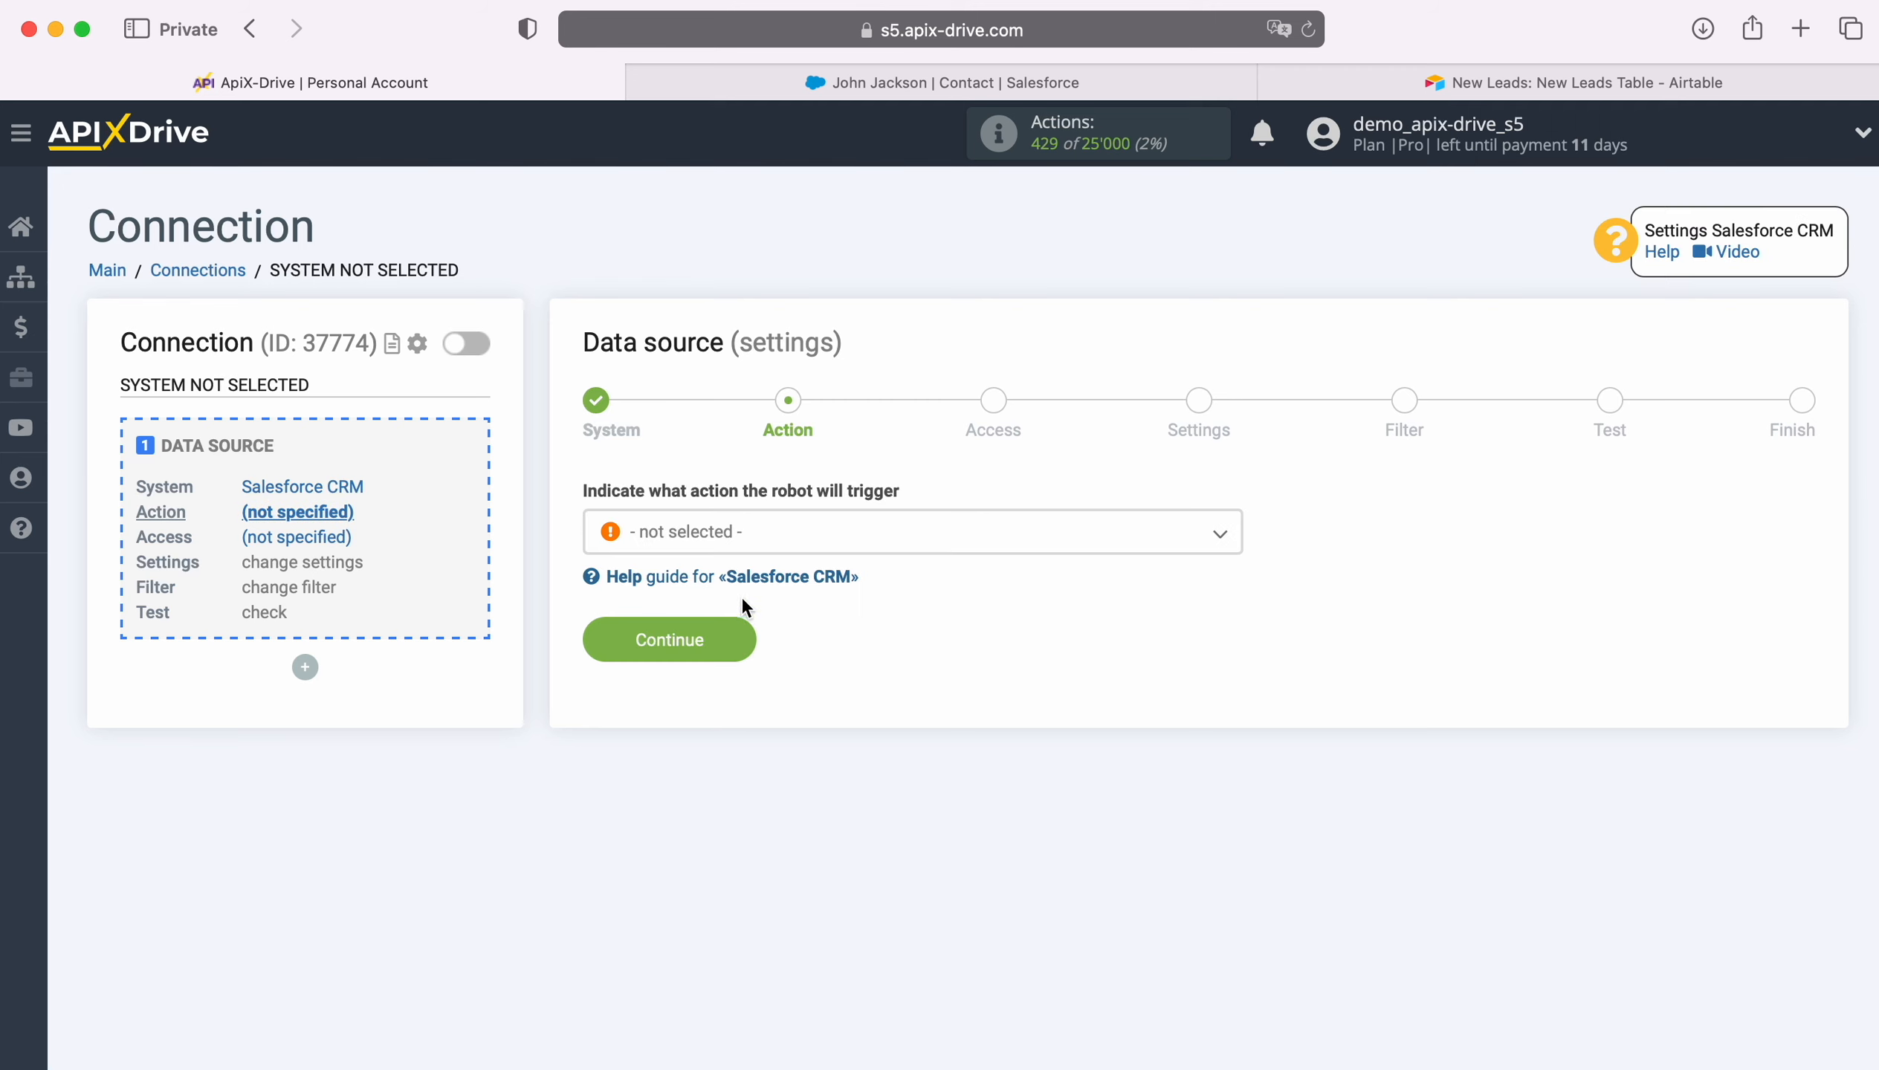
# - Set the source action to Get CONTACTS (new)
pyautogui.click(854, 529)
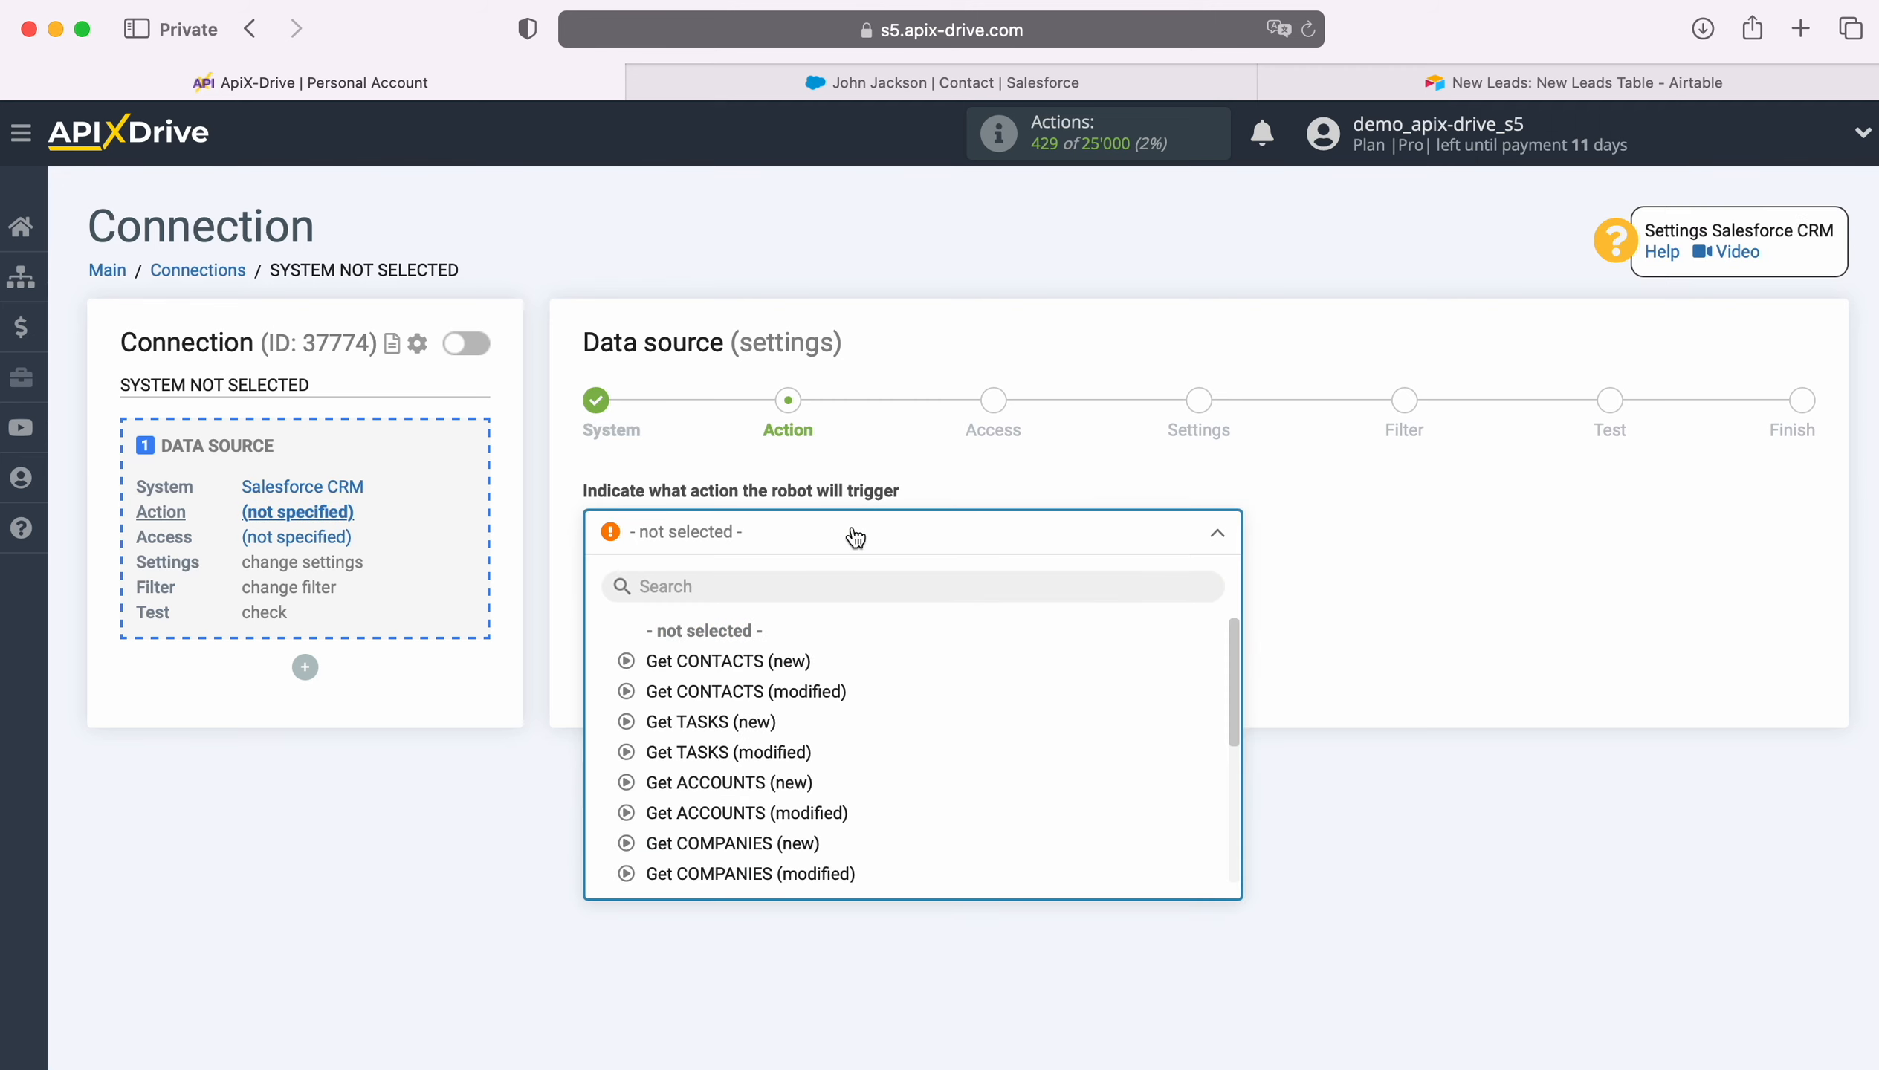
pyautogui.click(772, 659)
pyautogui.click(734, 635)
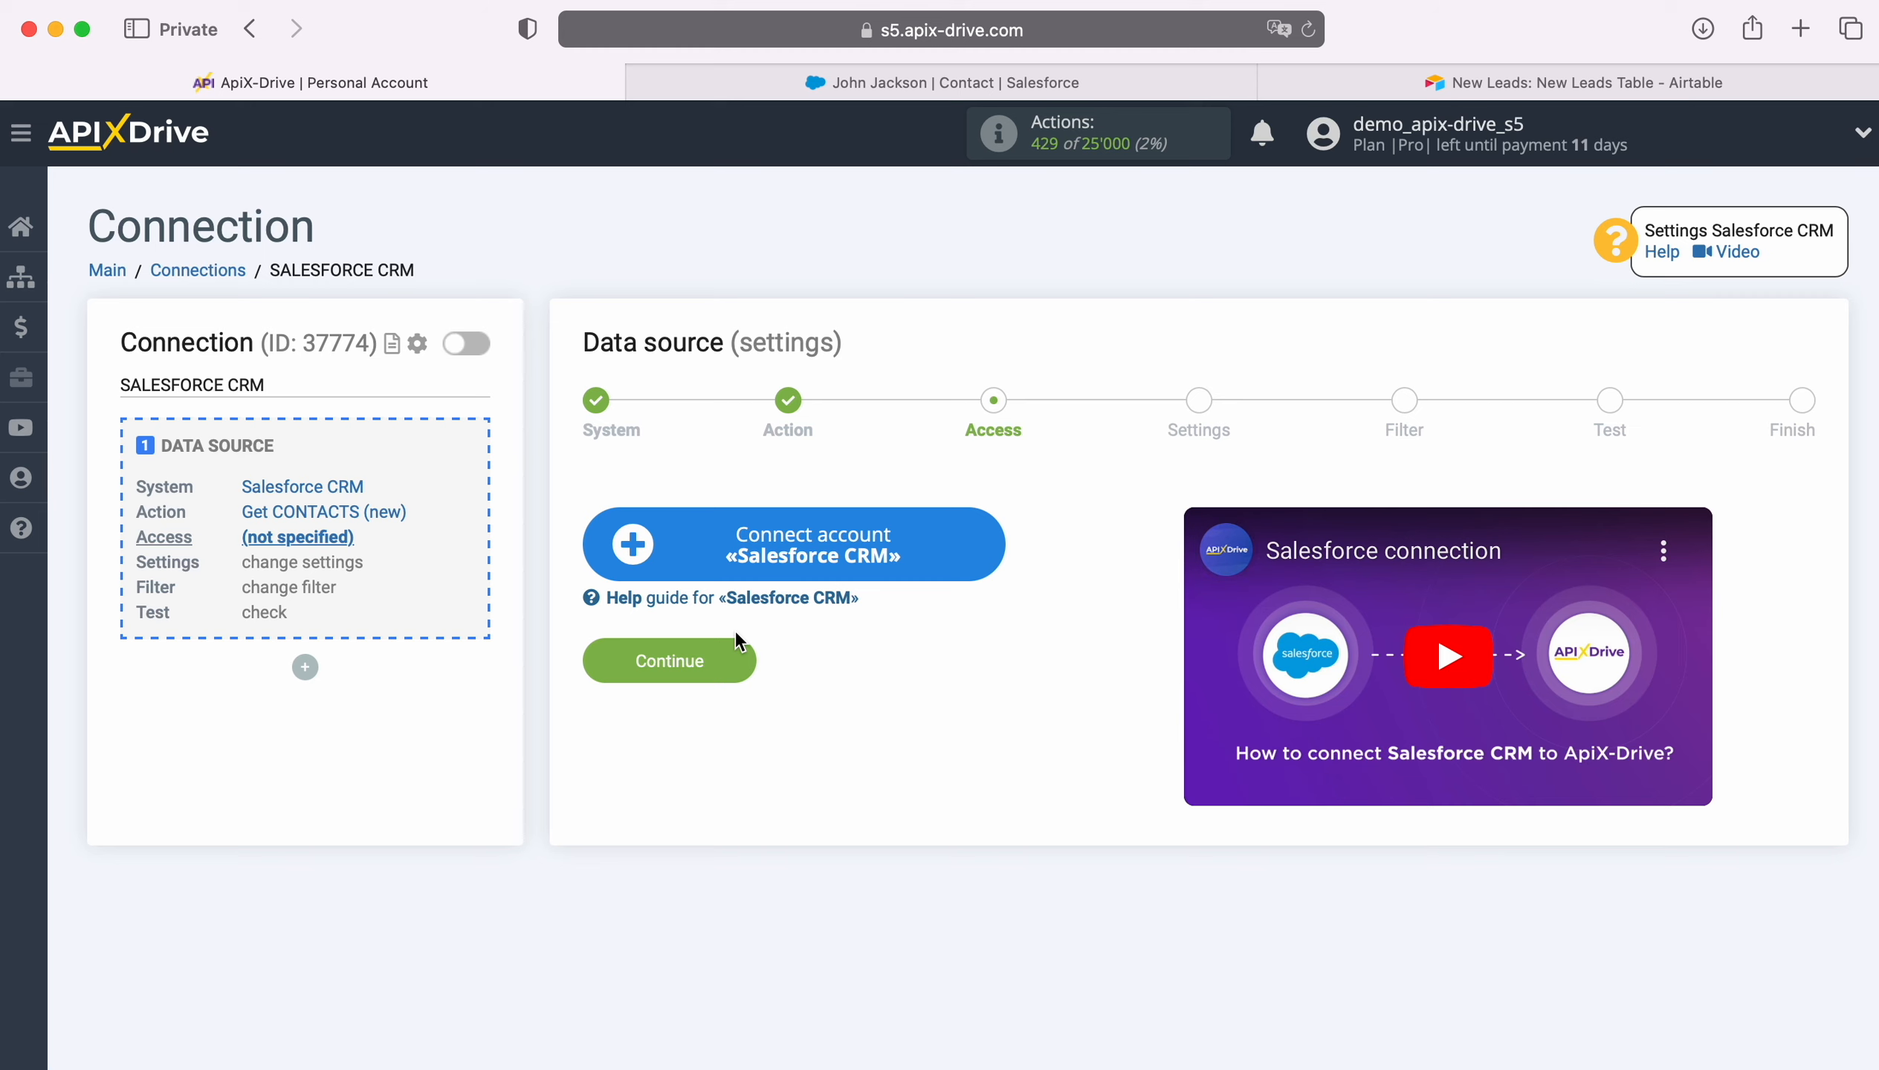
# - Connect a Salesforce account by logging in with its username and password
pyautogui.click(986, 538)
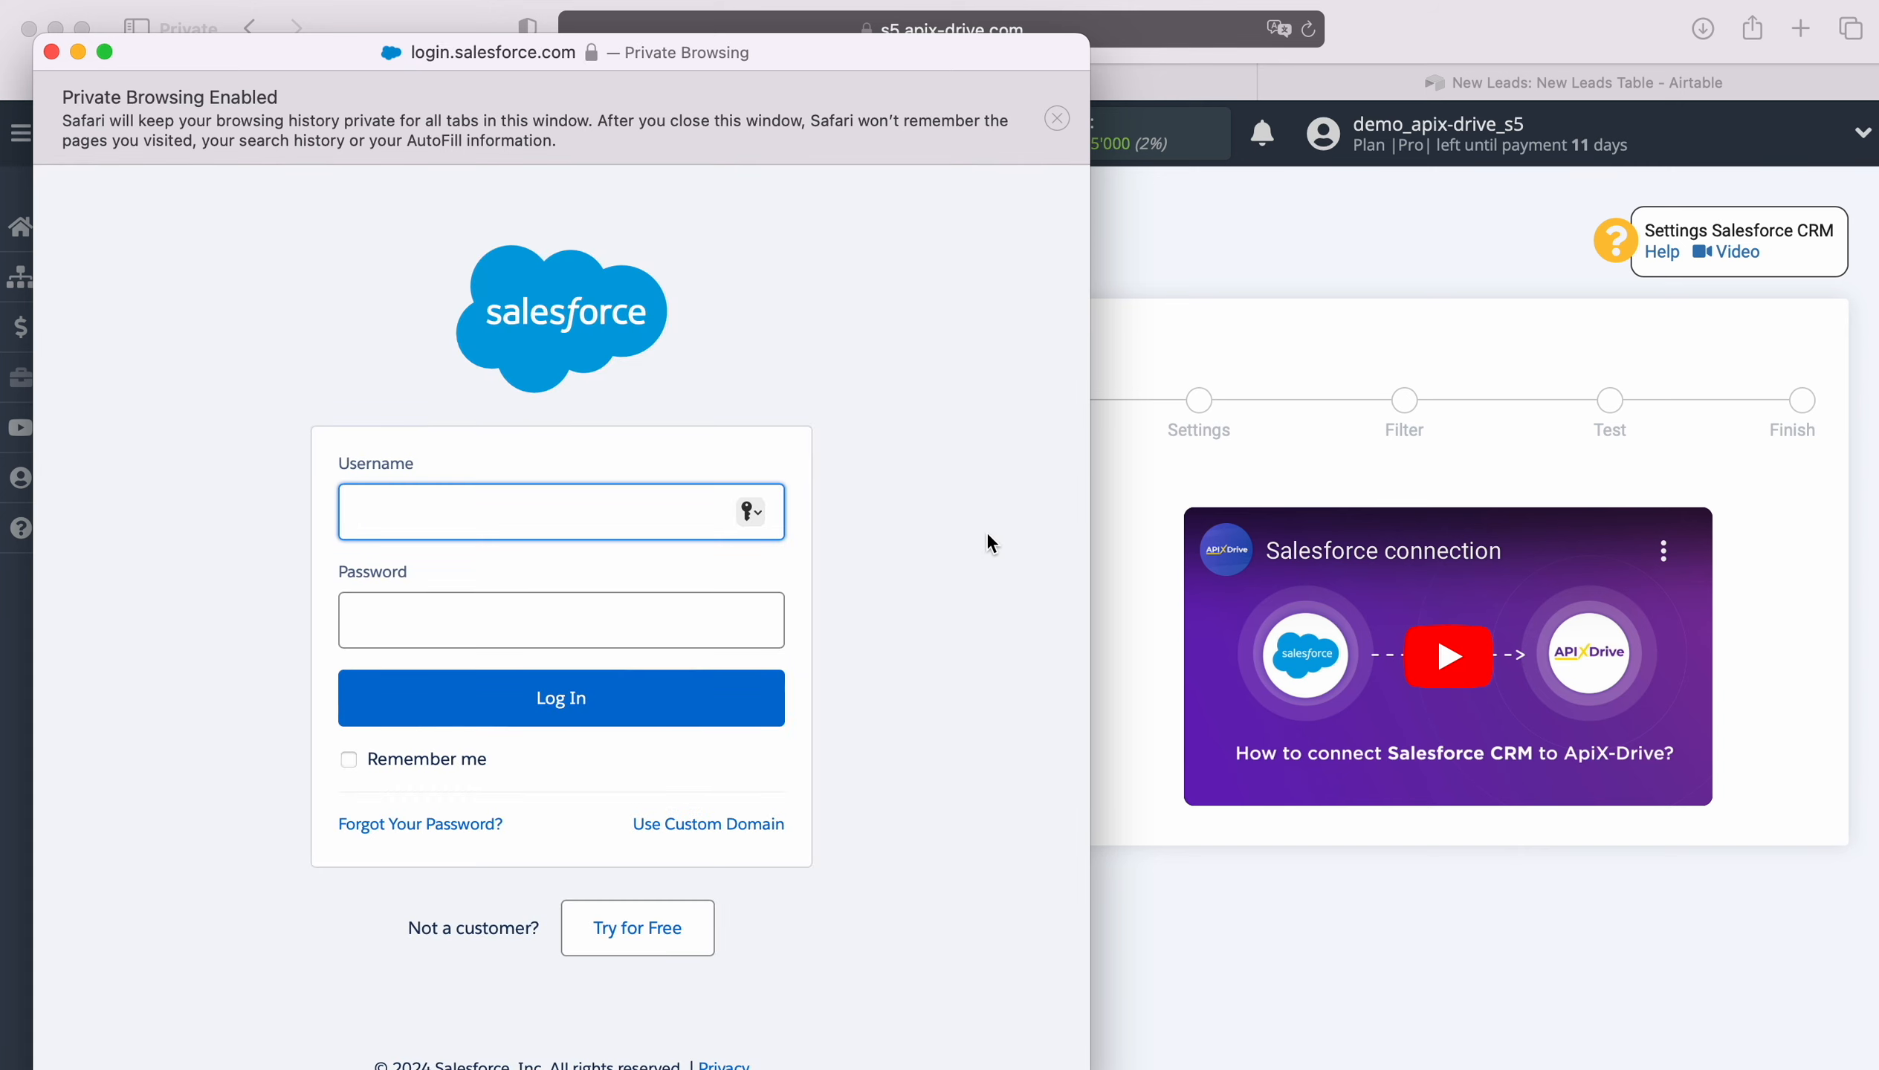
pyautogui.rightClick(543, 507)
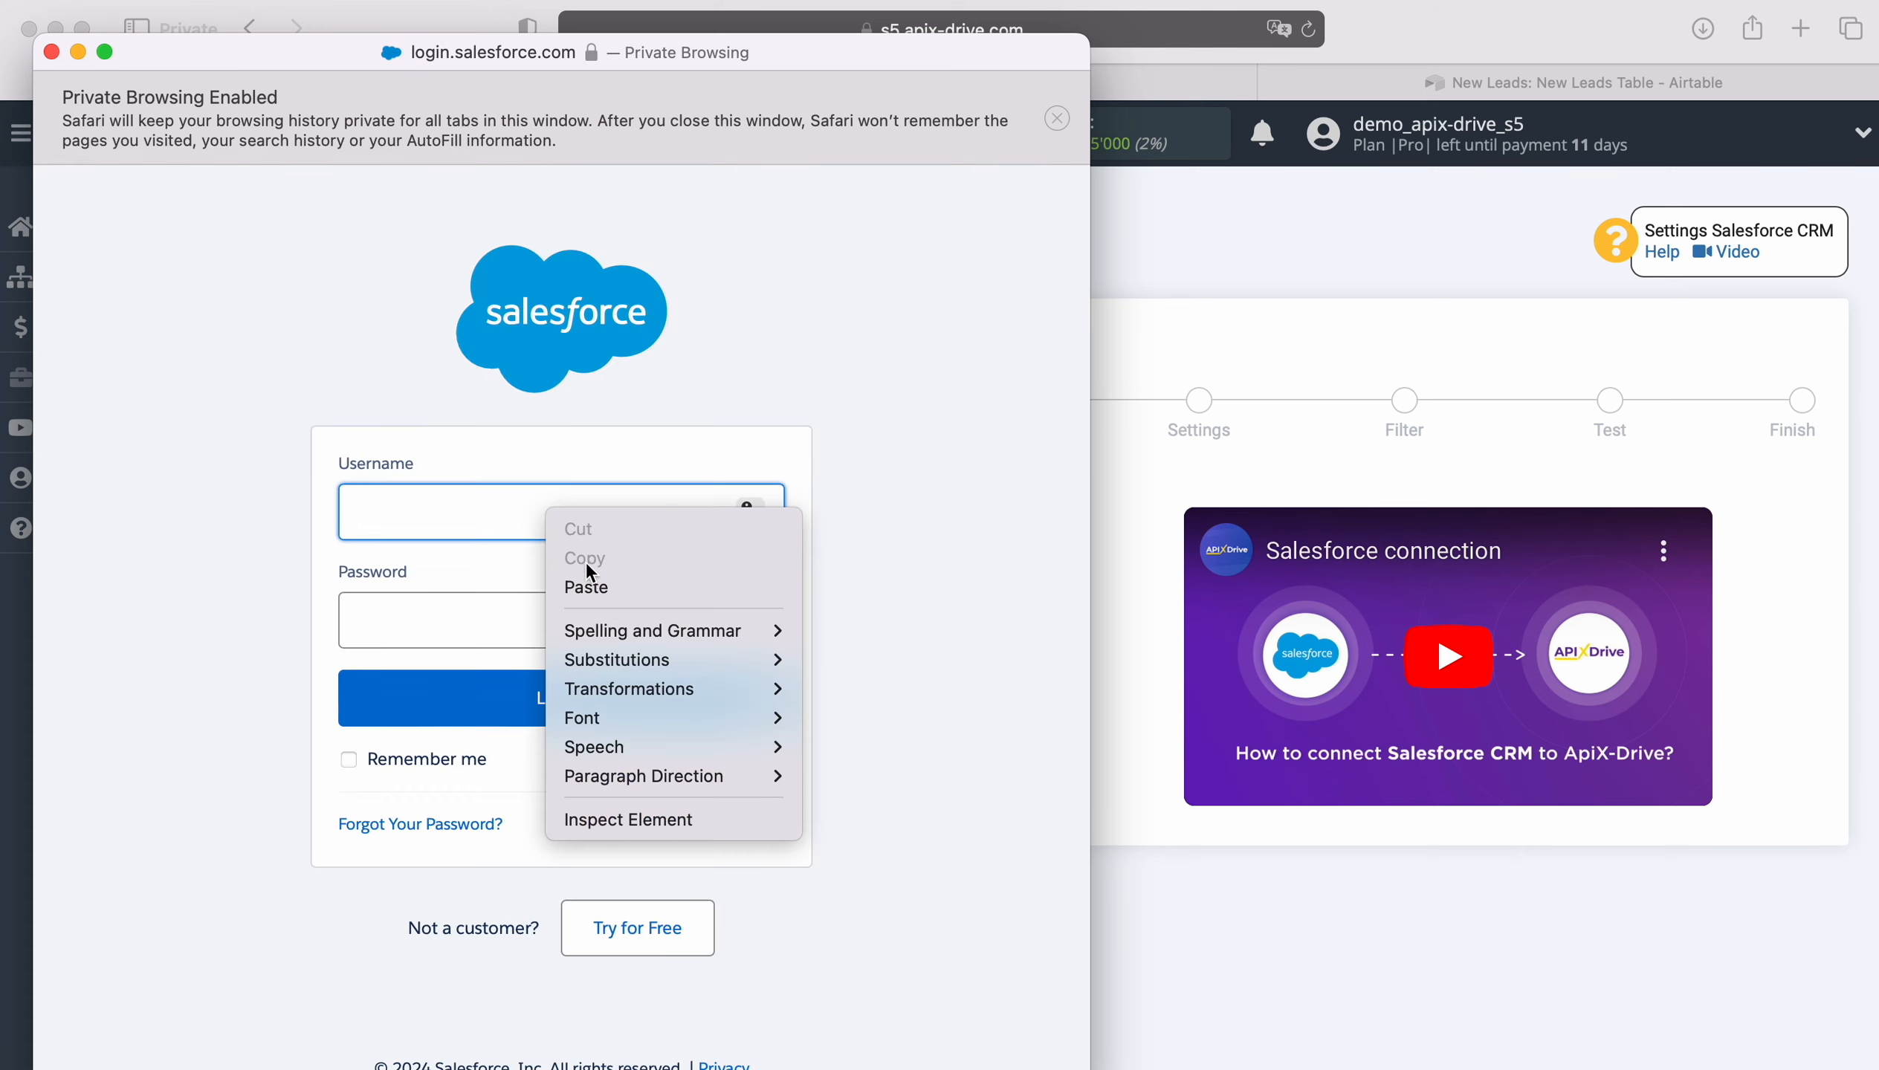
pyautogui.click(609, 589)
pyautogui.click(569, 622)
pyautogui.write('•••••••')
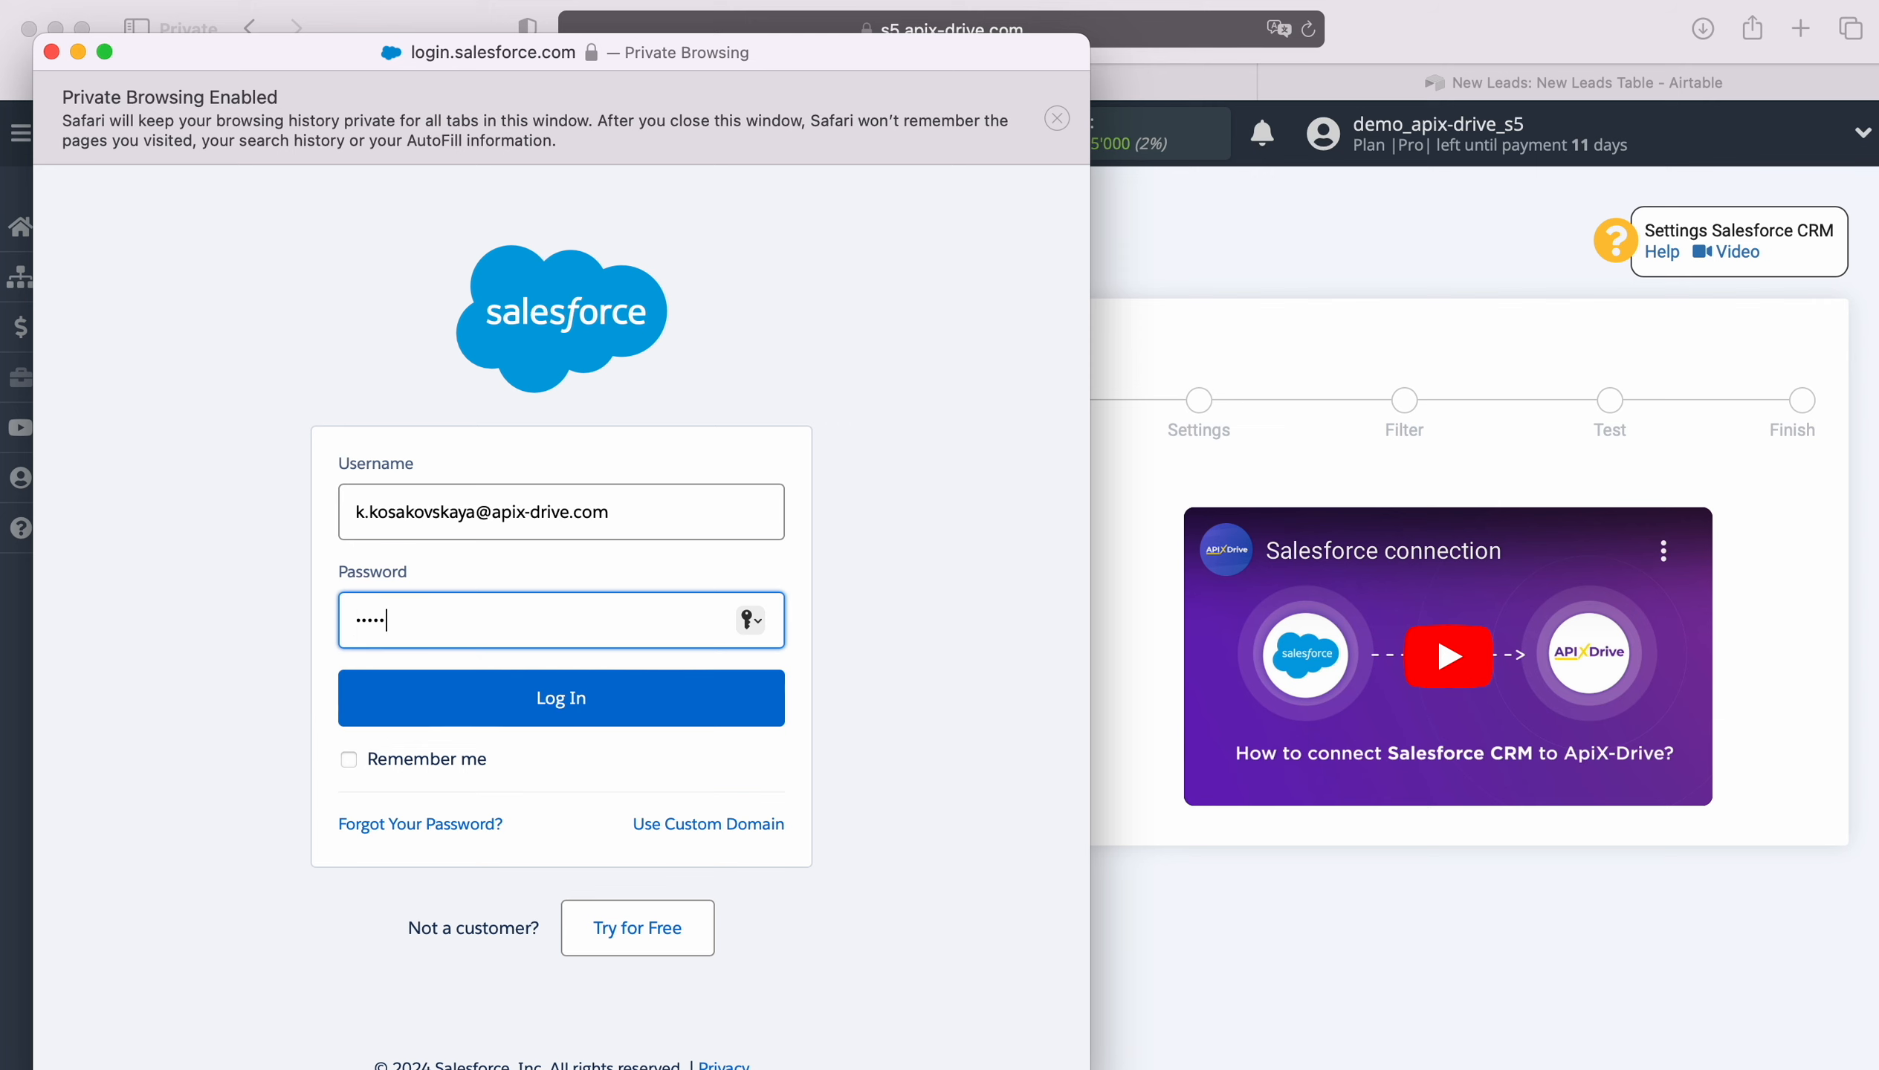
pyautogui.write('•••••')
pyautogui.click(561, 699)
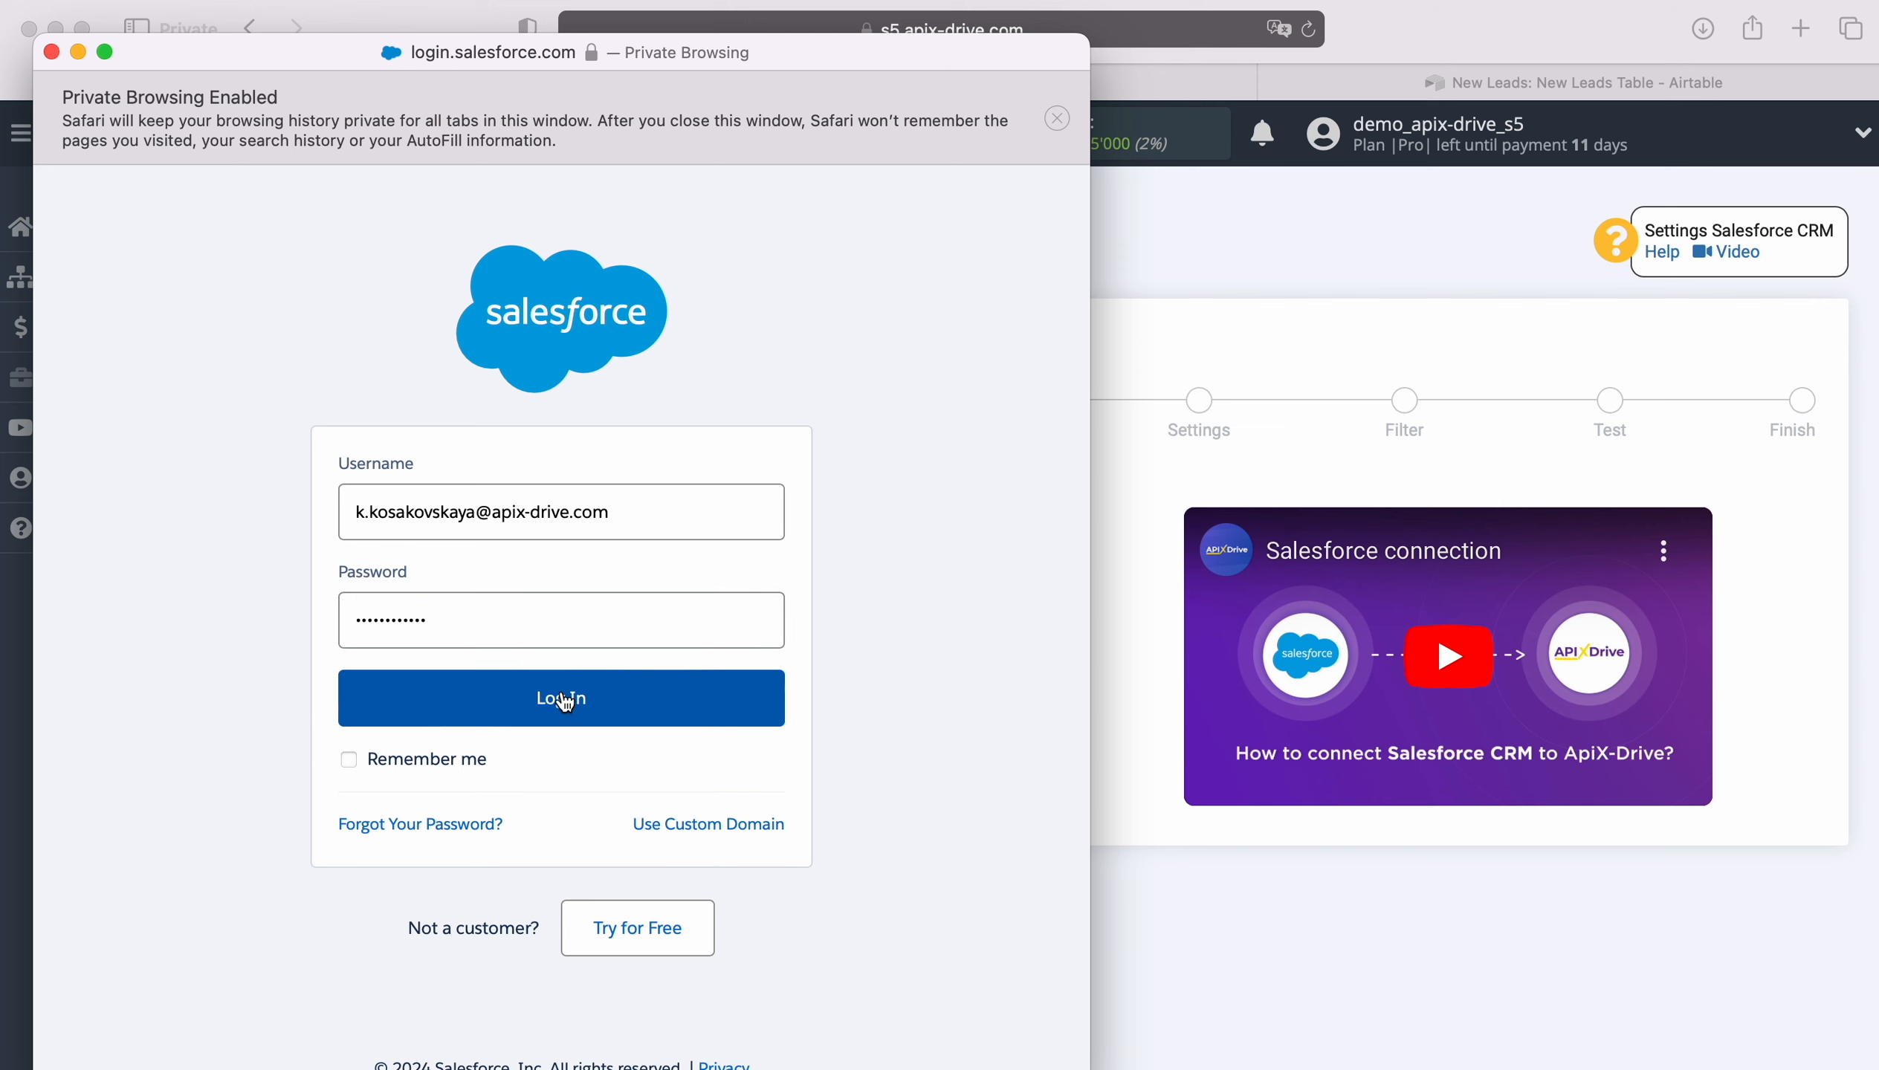
pyautogui.click(886, 550)
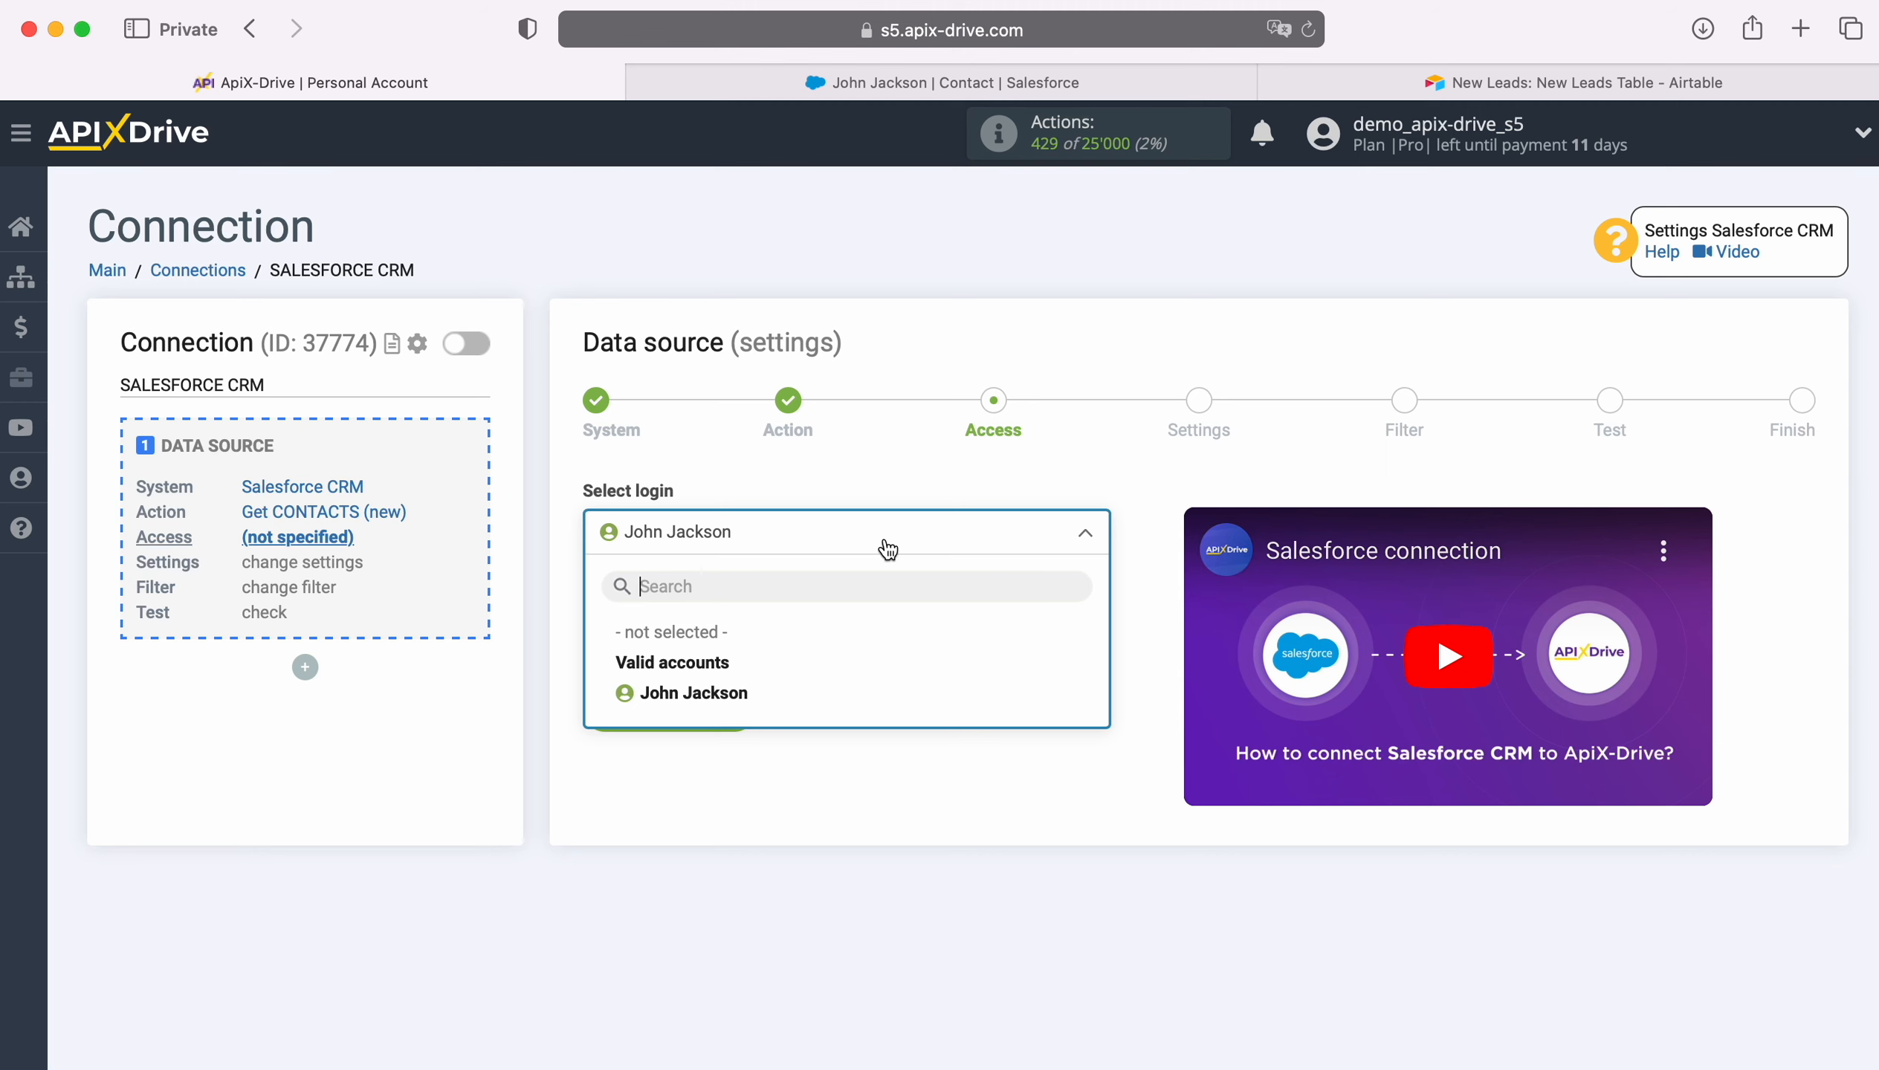
# - Assign the Salesforce login, accept Settings and skip Filter to reach the Test step
pyautogui.click(756, 691)
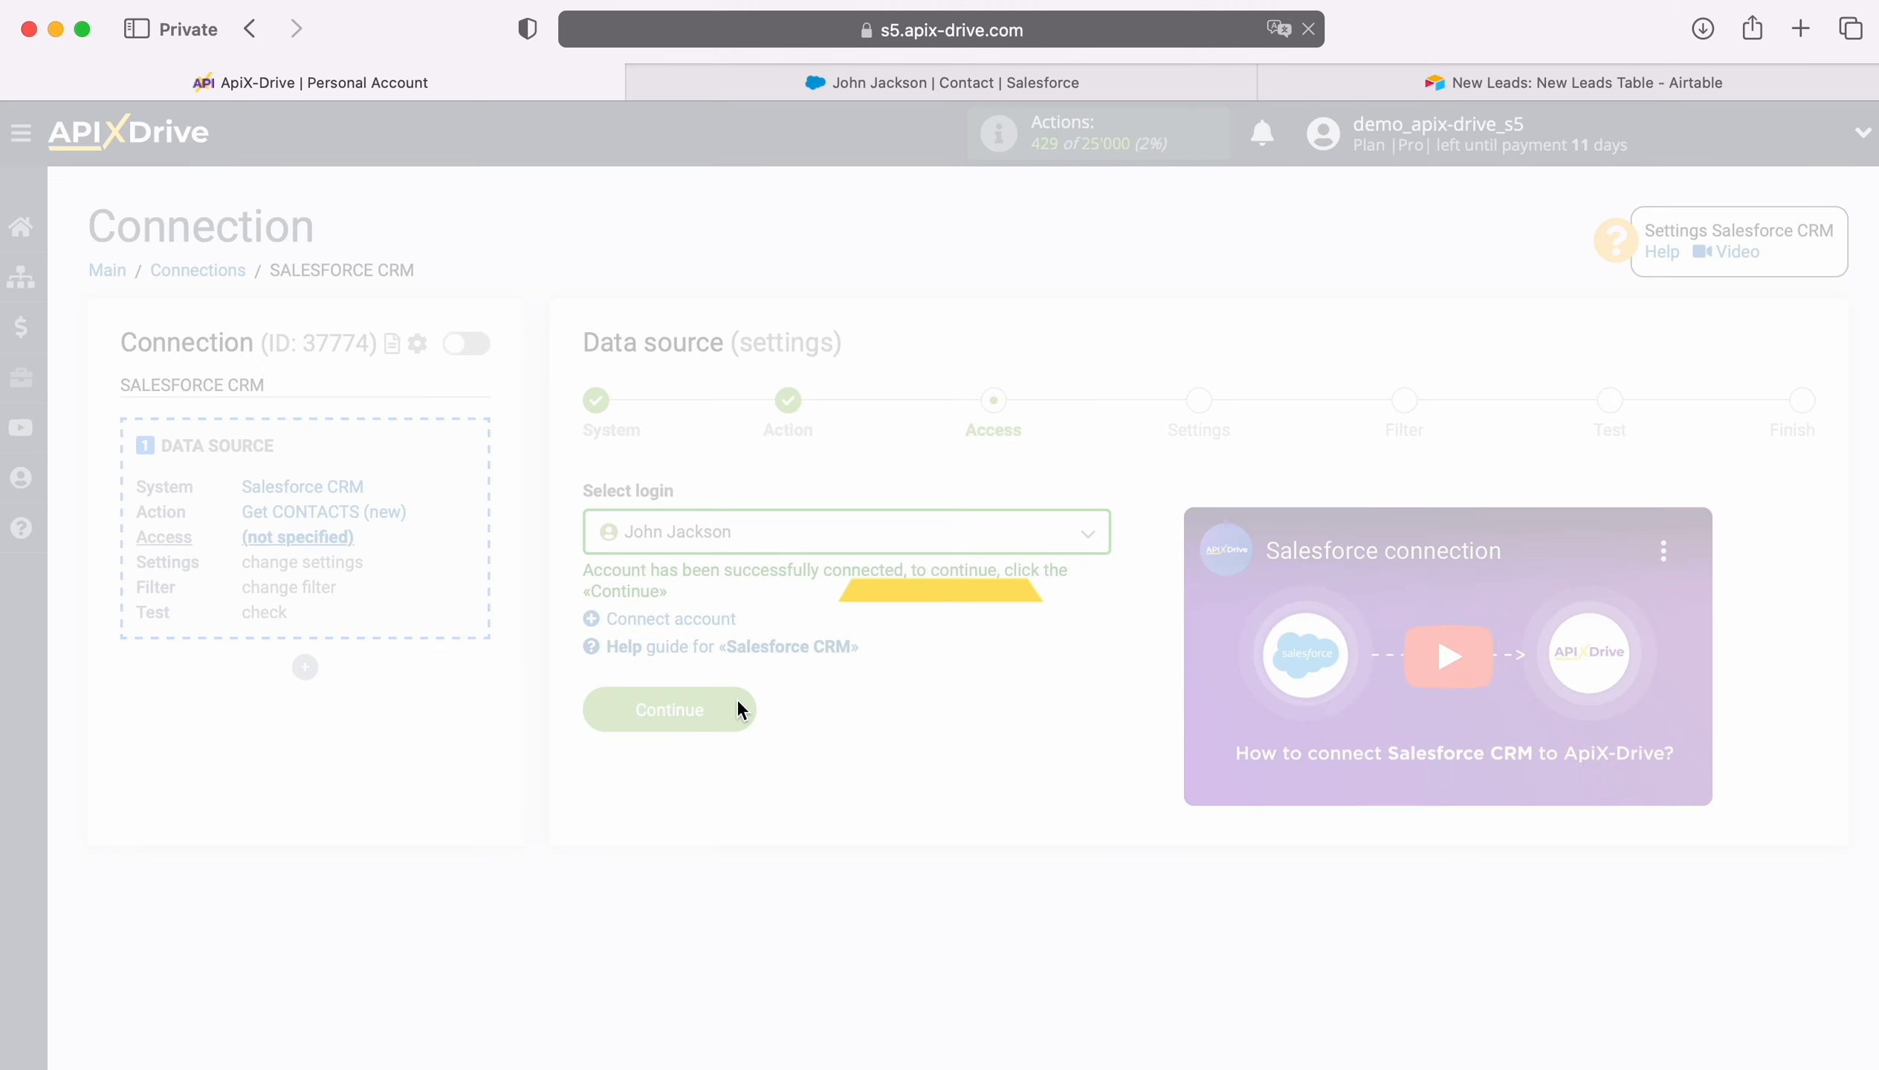
pyautogui.click(738, 708)
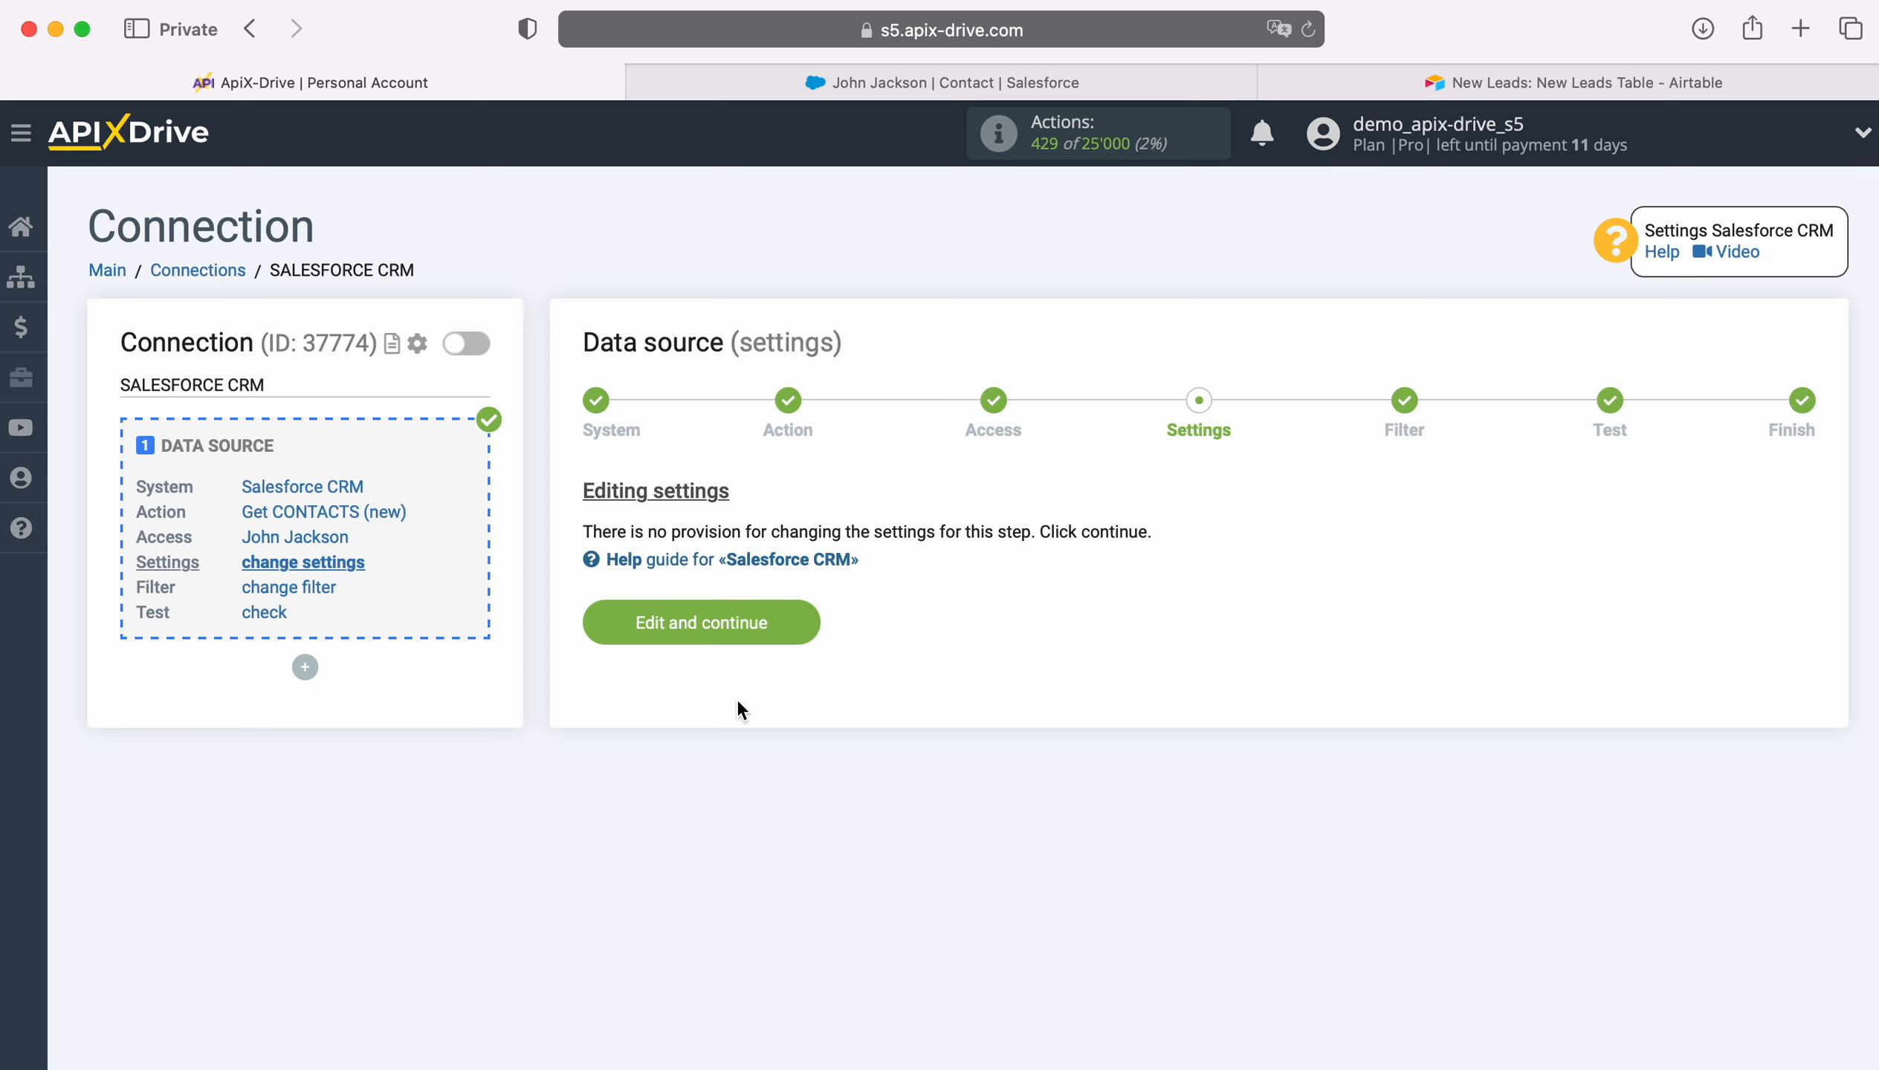
pyautogui.click(800, 611)
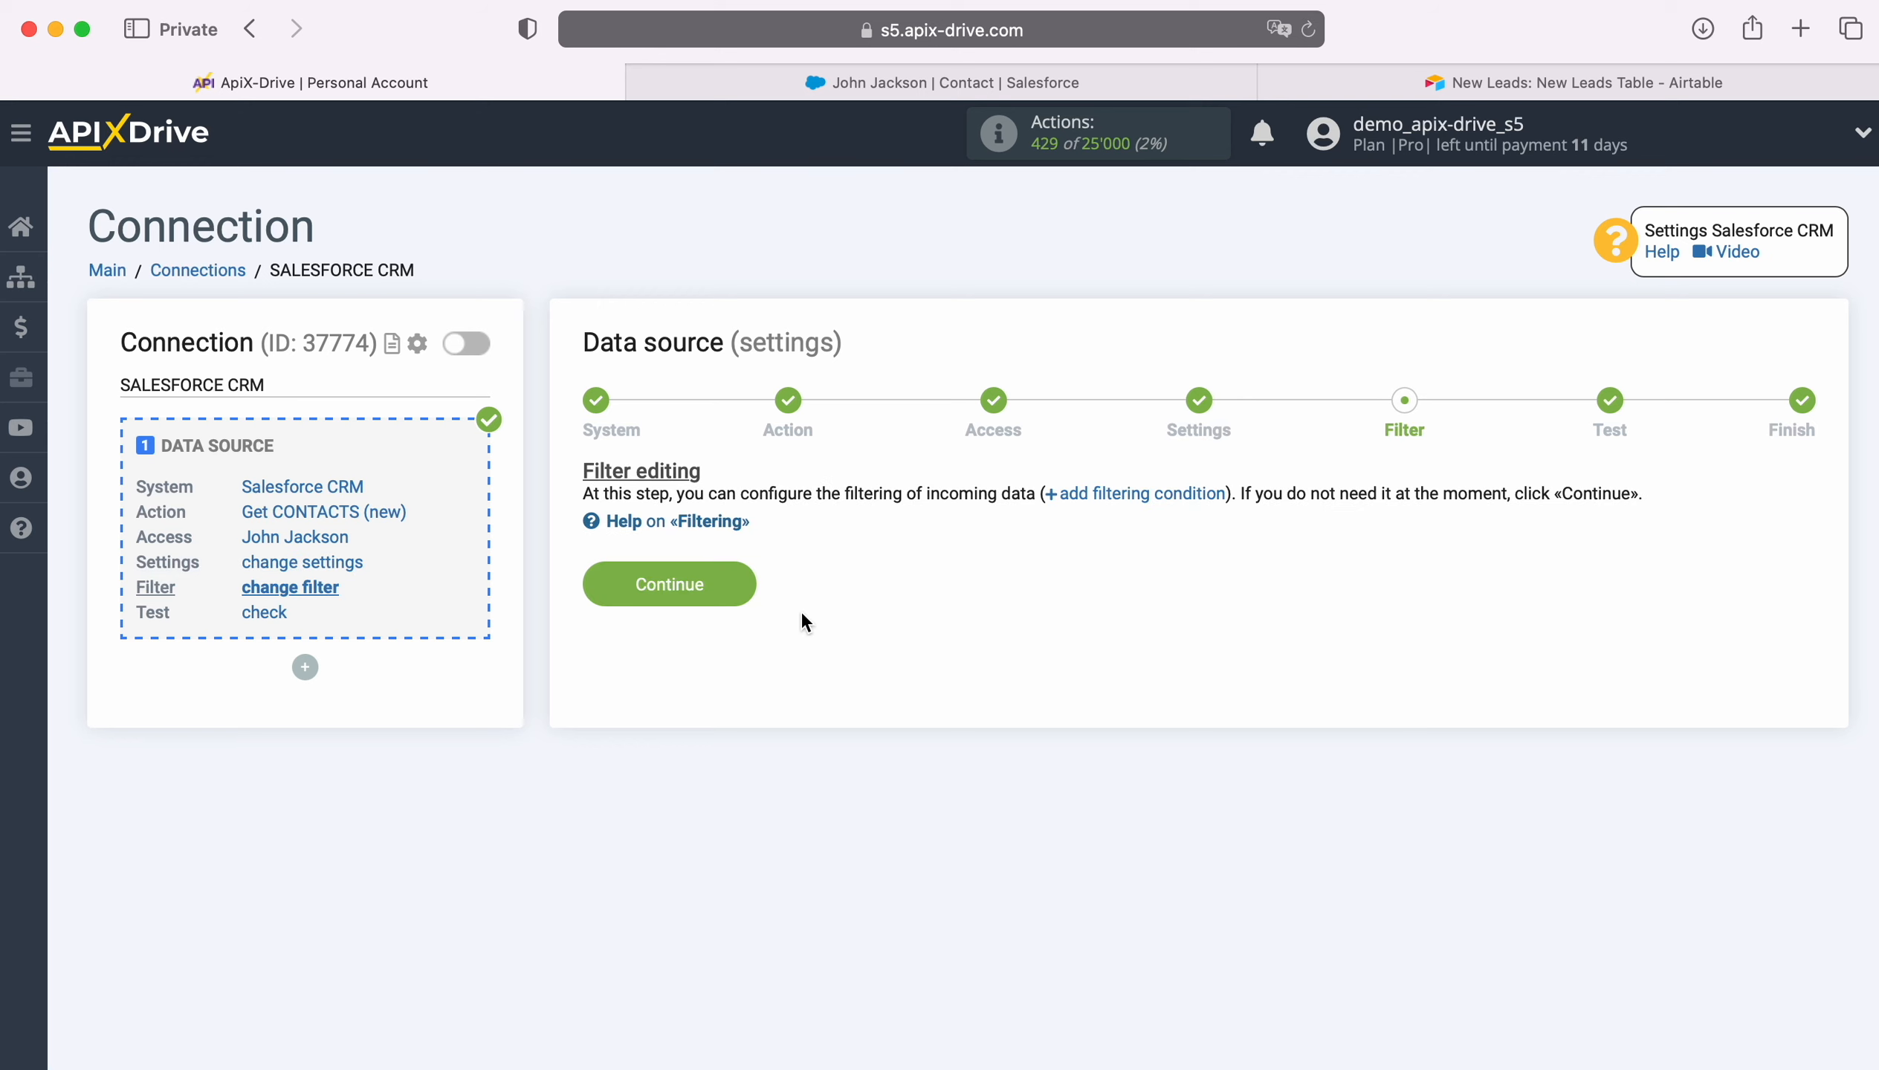
pyautogui.click(740, 577)
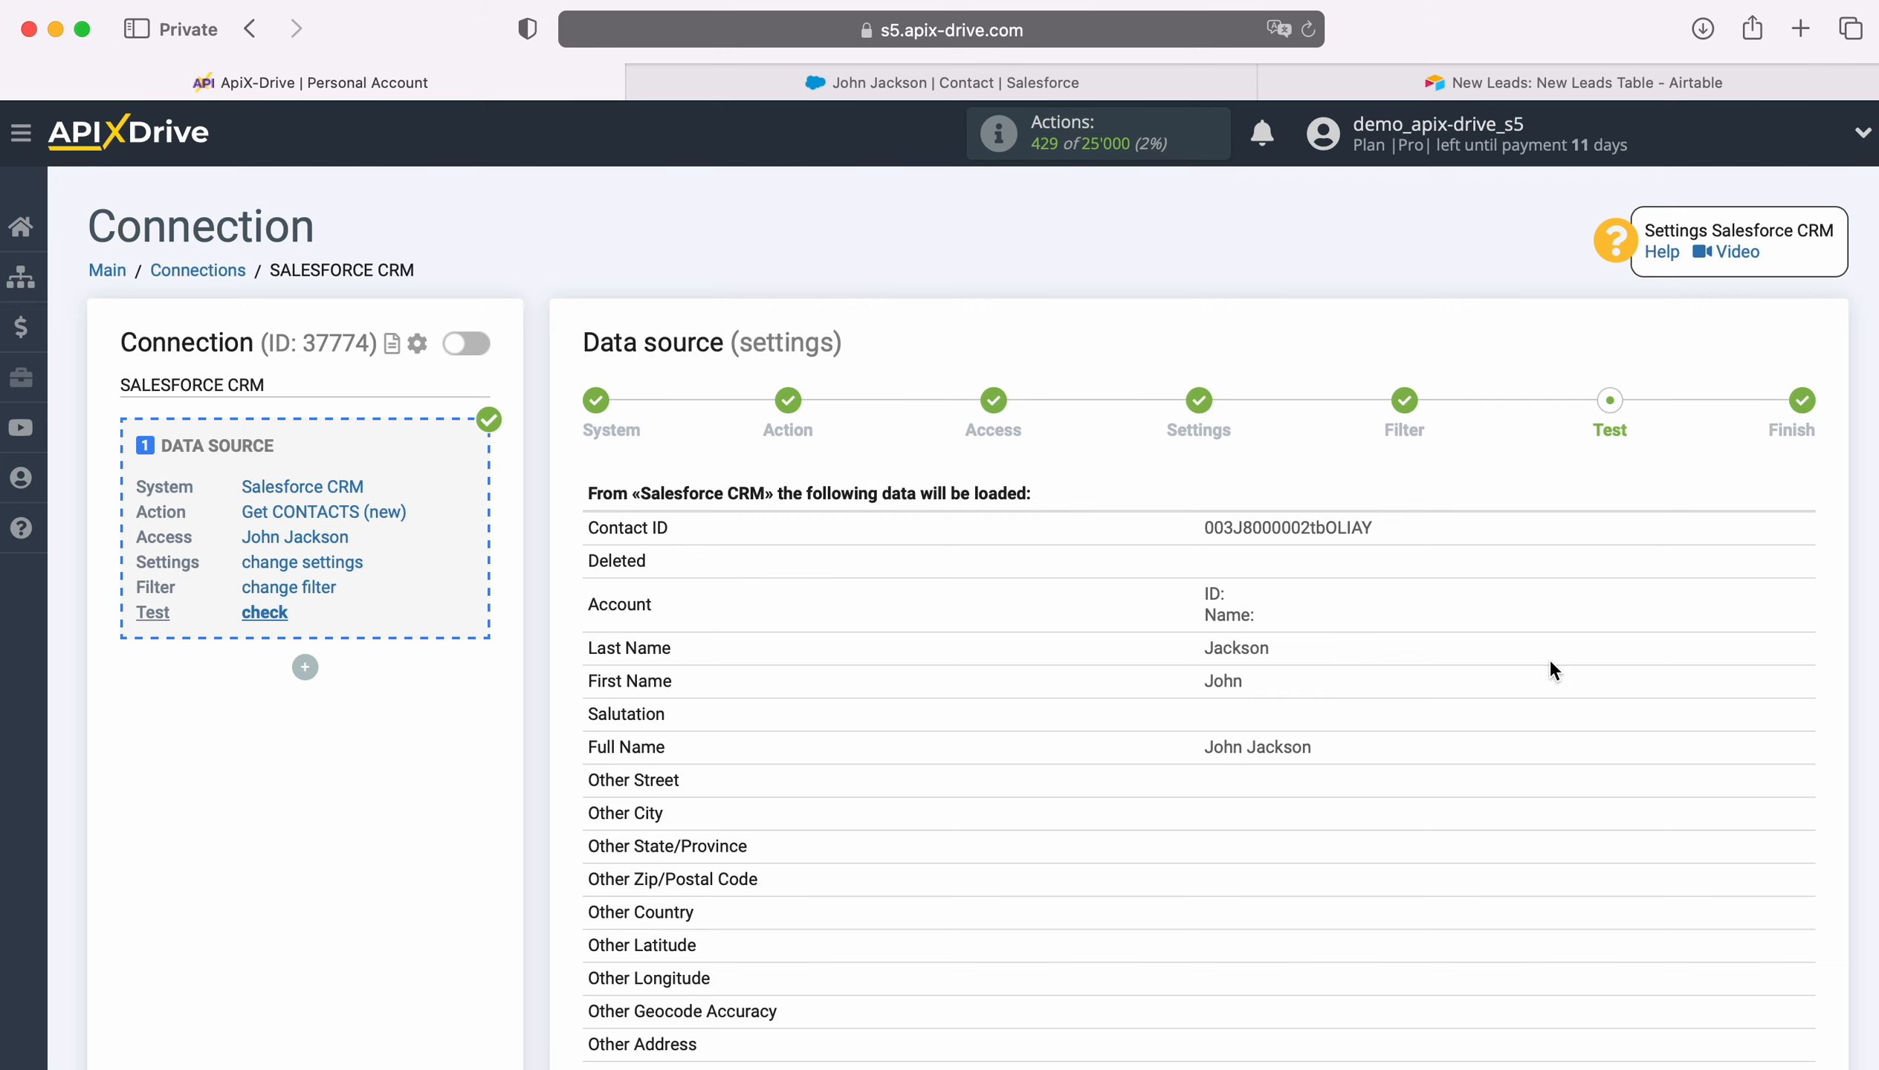
# - Review the sample Salesforce contact fields and accept them to complete the data source
pyautogui.scroll(-10, 1714, 657)
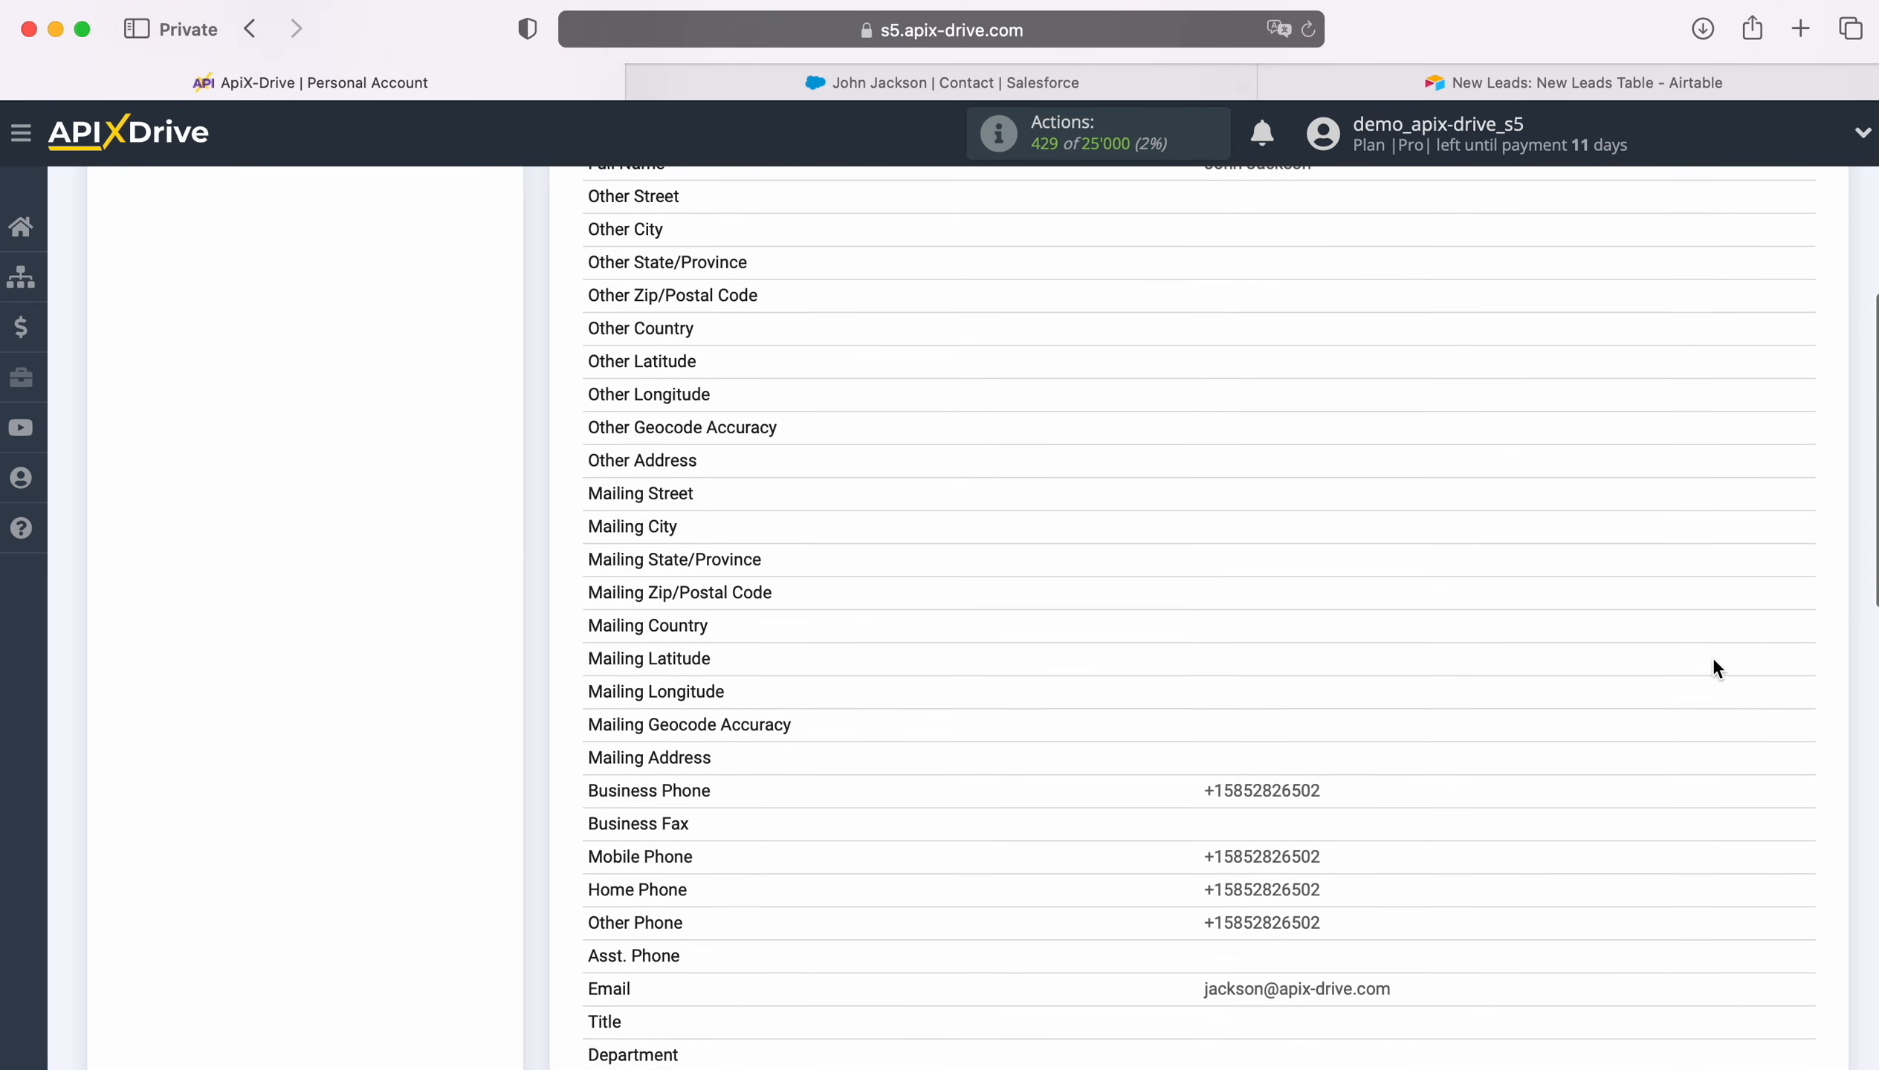
pyautogui.scroll(-14, 1713, 659)
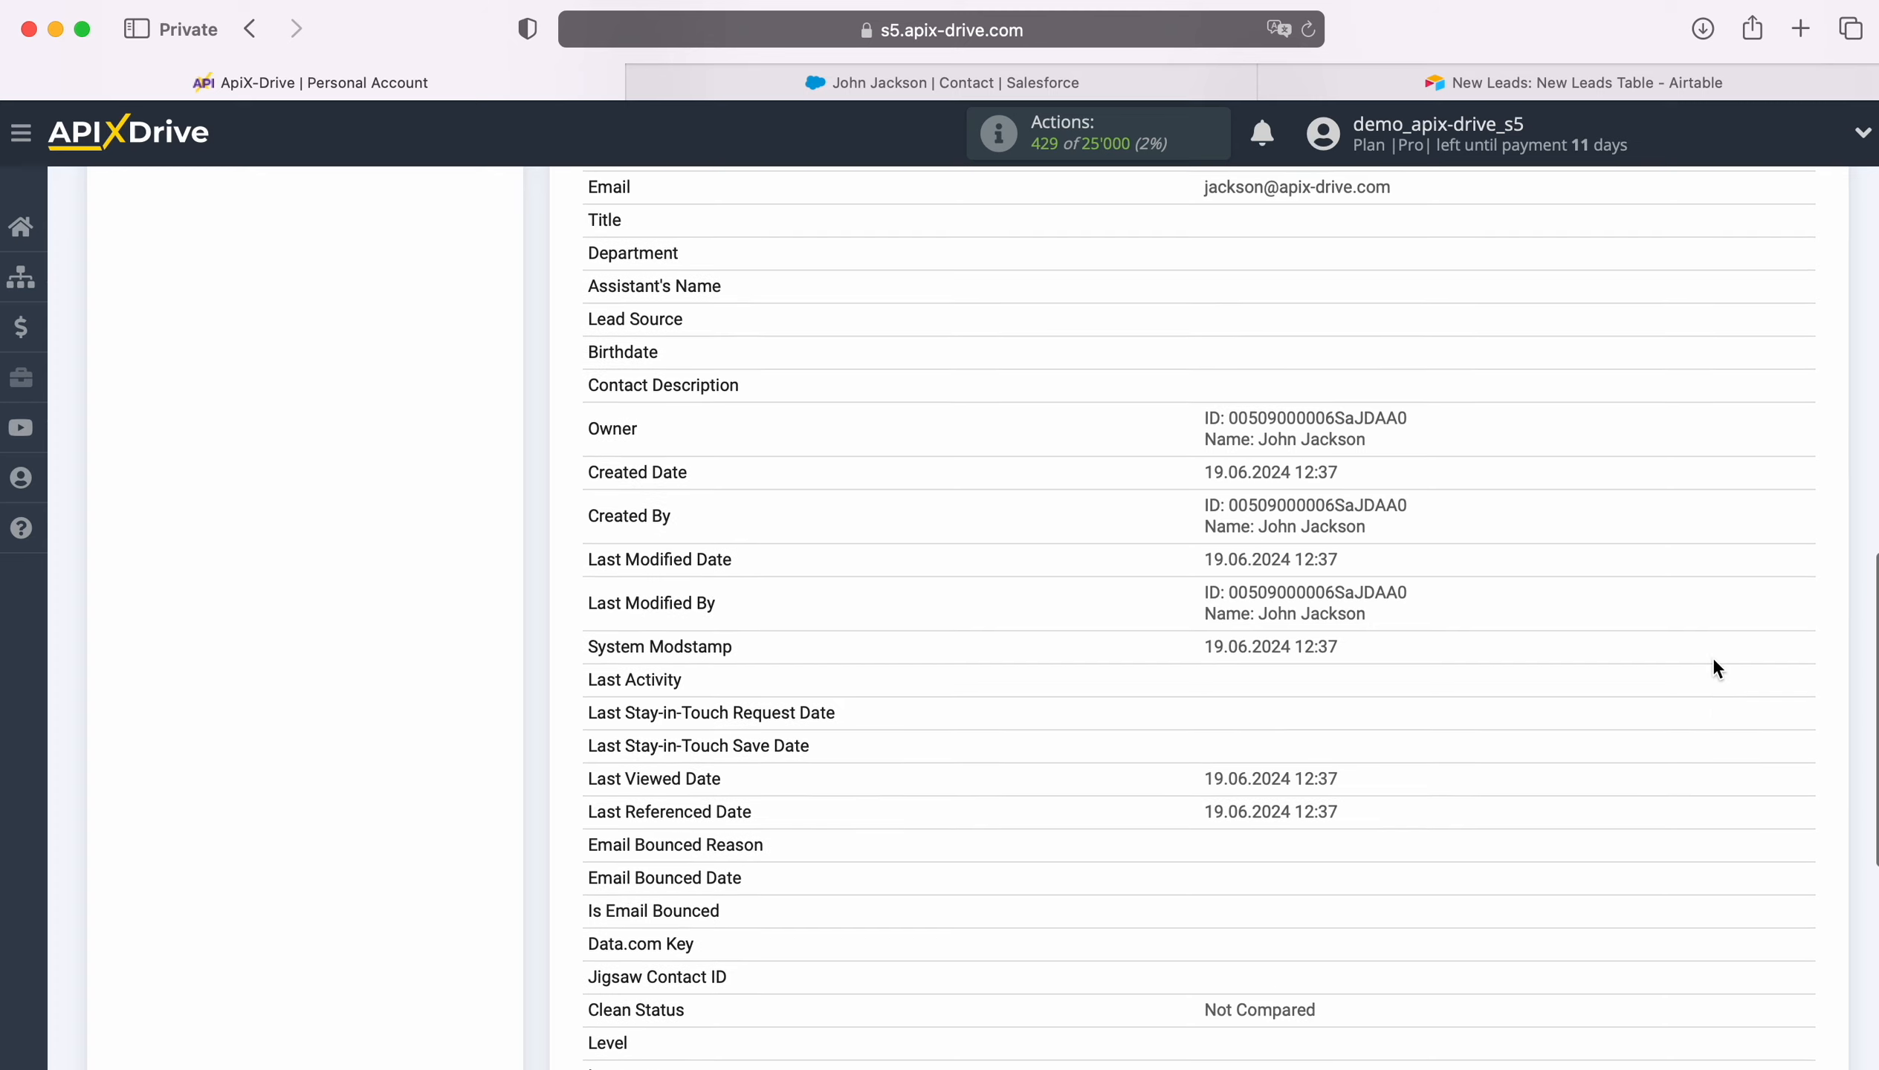
pyautogui.scroll(-6, 1714, 657)
pyautogui.click(1802, 736)
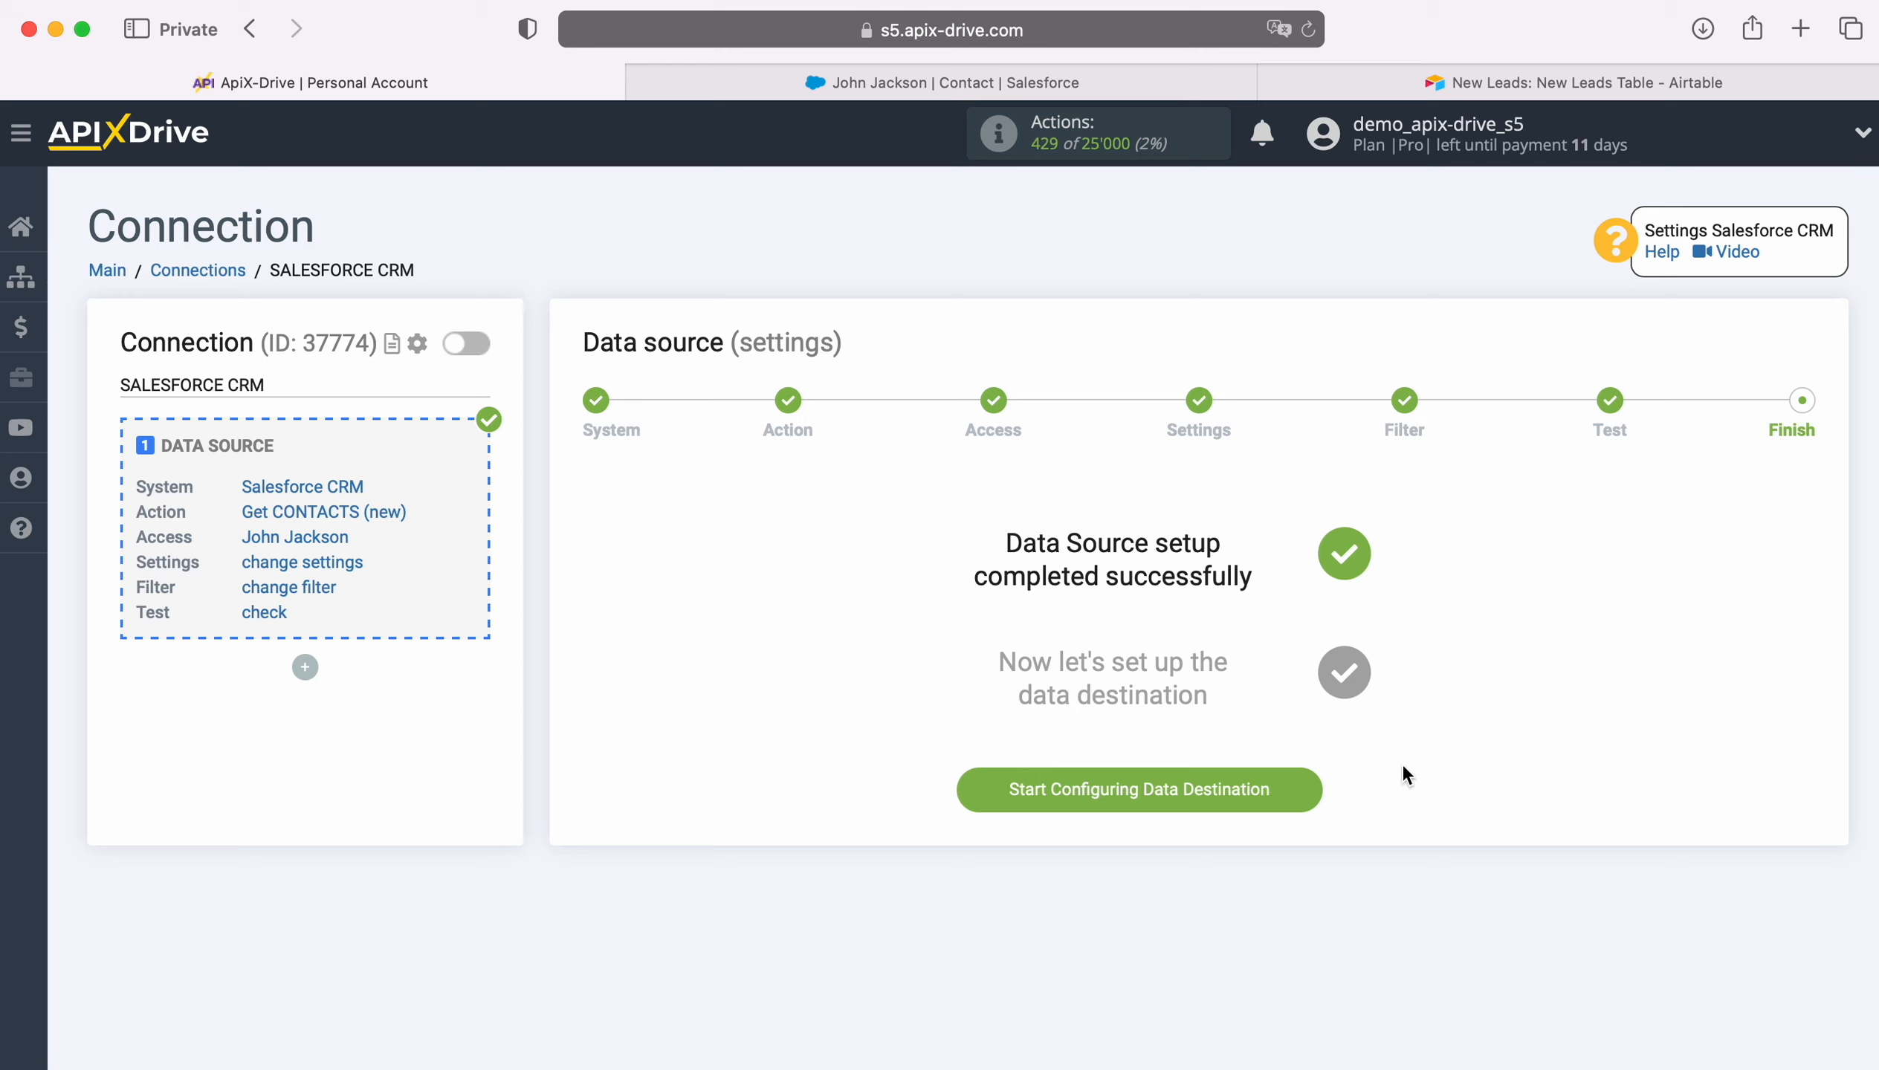
# - Set Airtable as the connection's data destination
pyautogui.click(1318, 789)
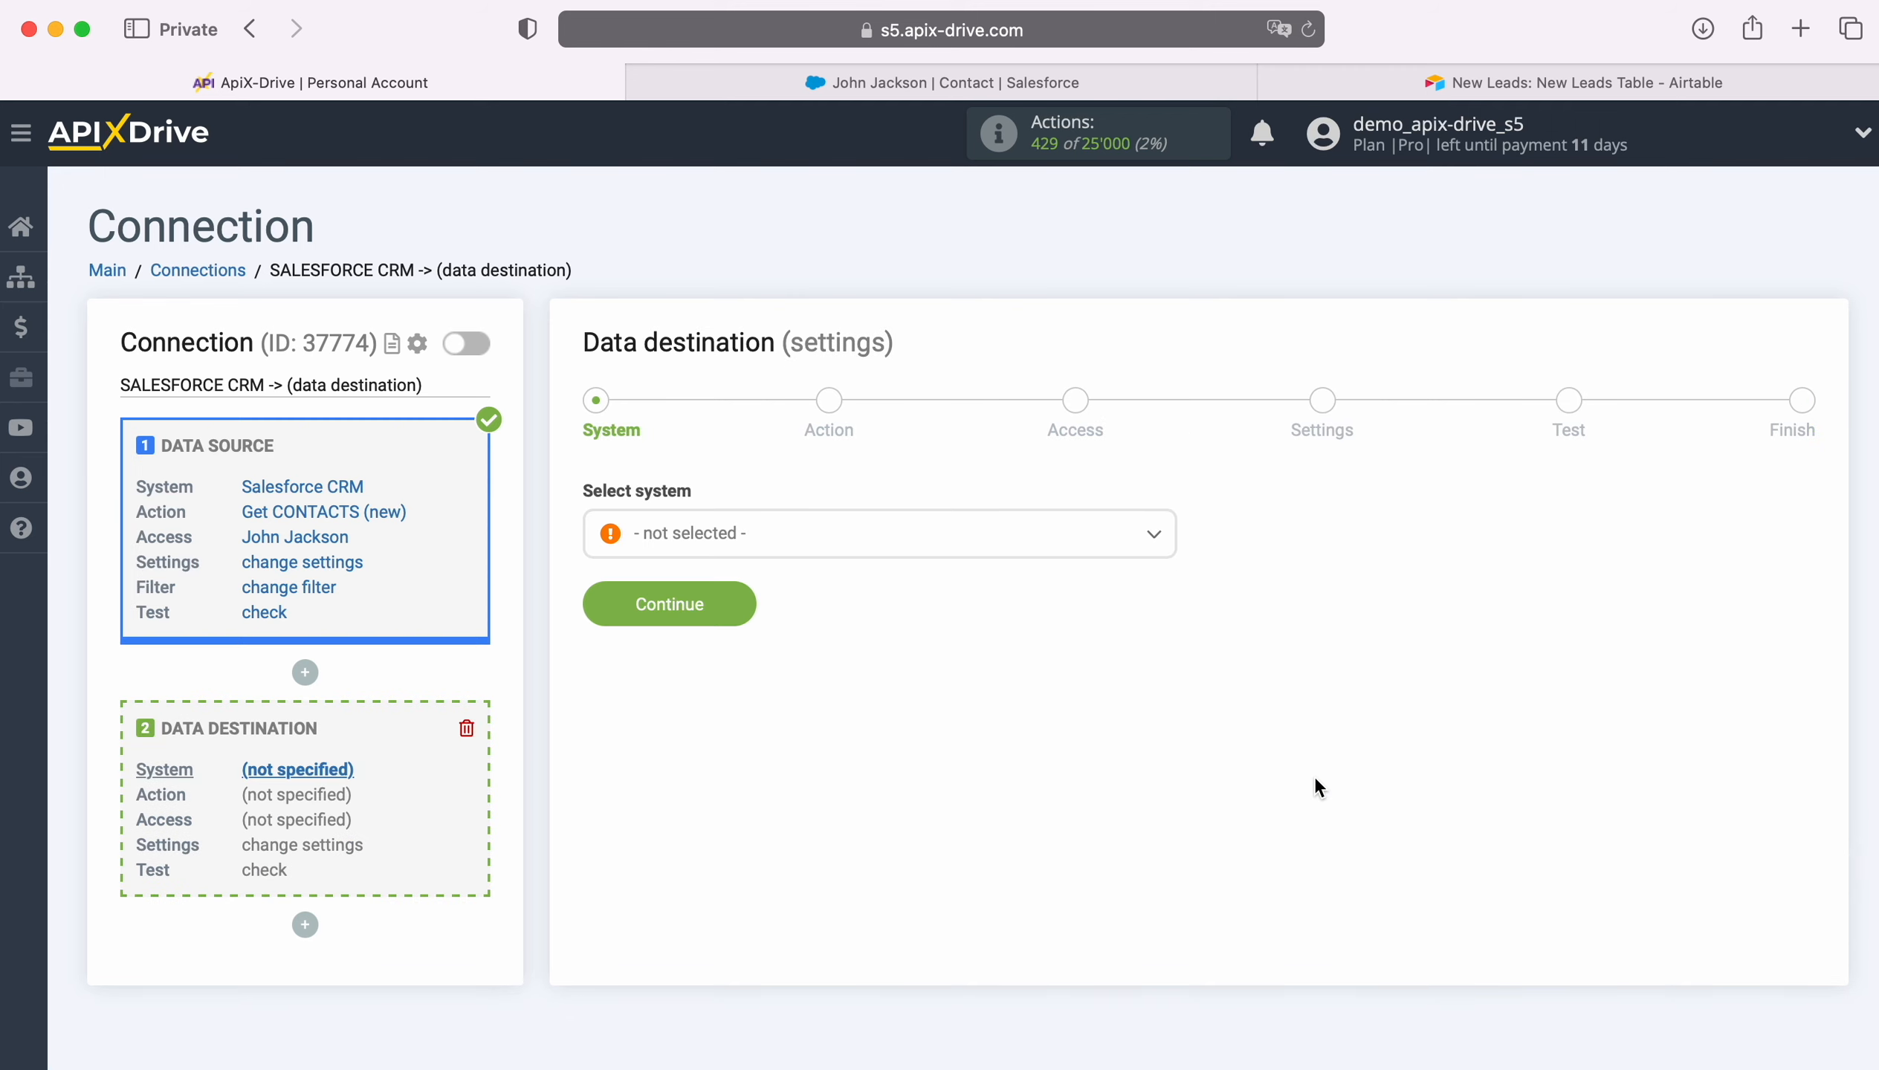
pyautogui.click(958, 555)
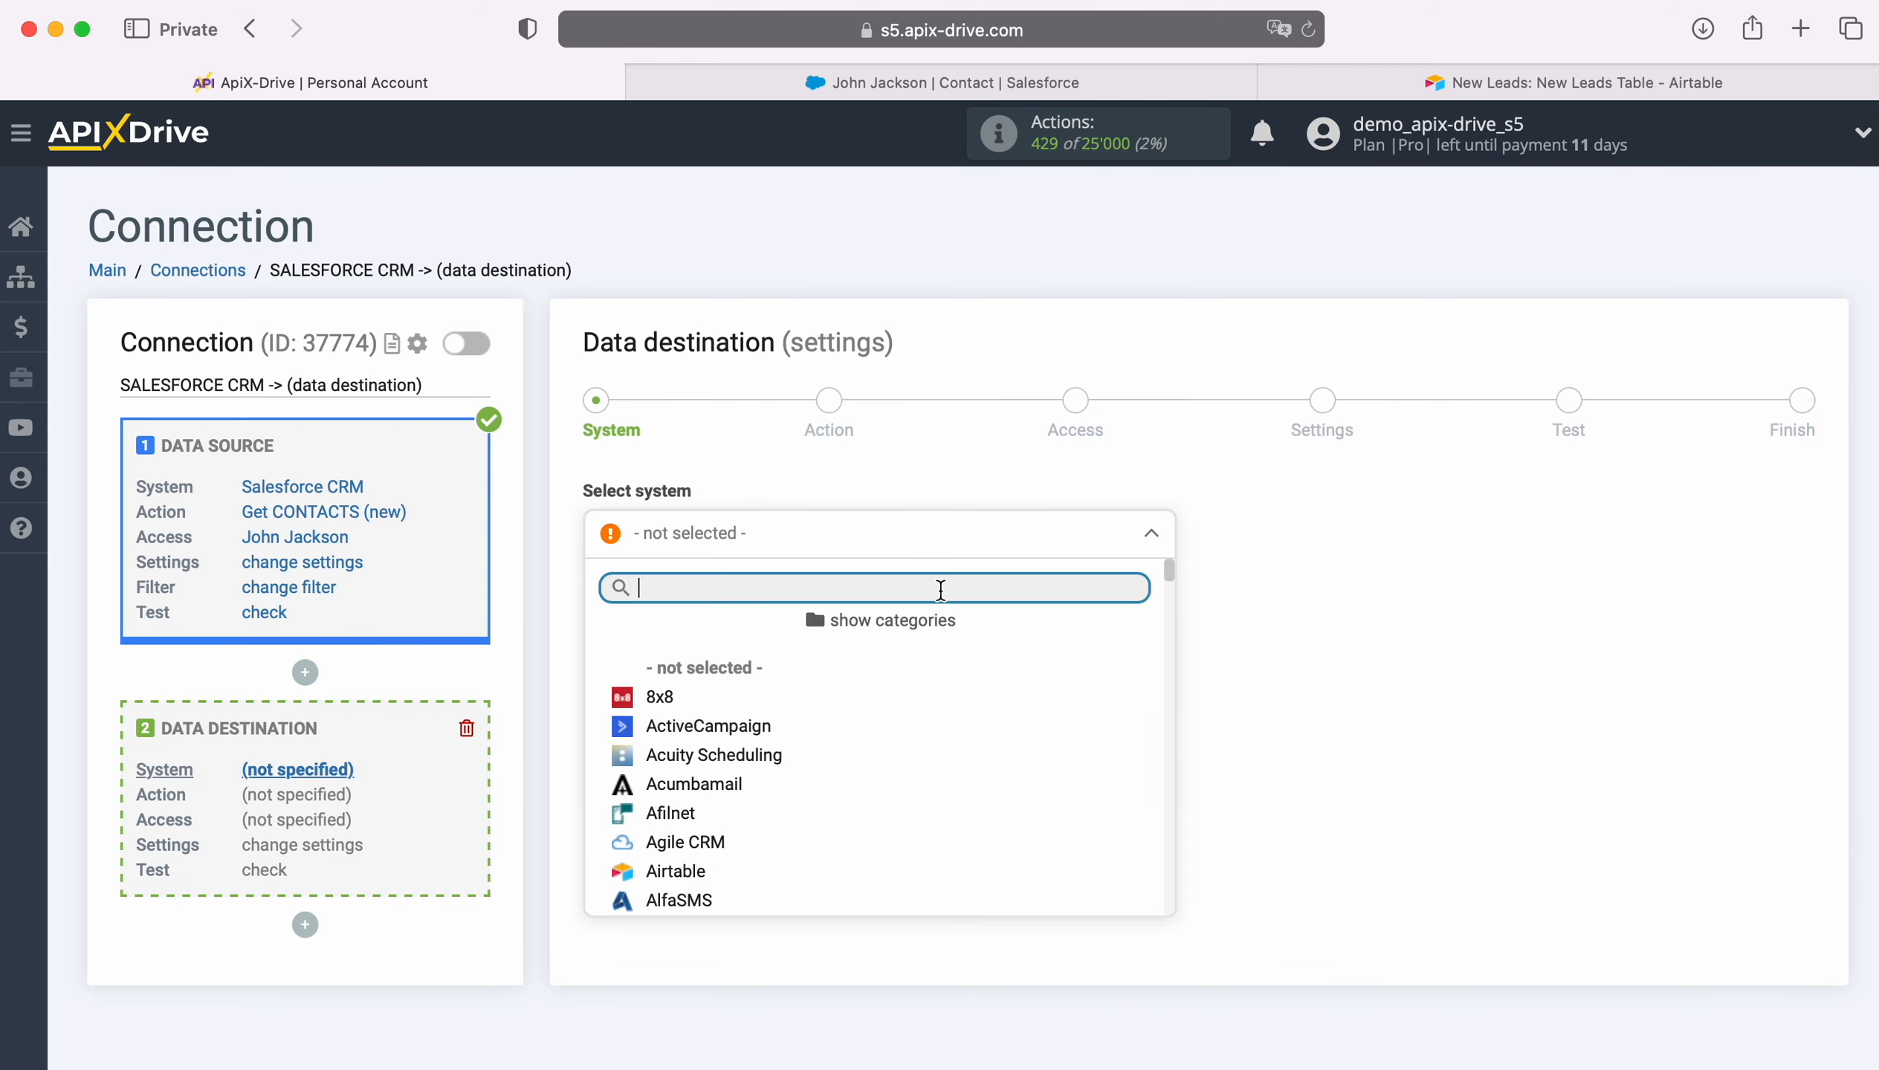
pyautogui.scroll(-2, 895, 734)
pyautogui.click(734, 773)
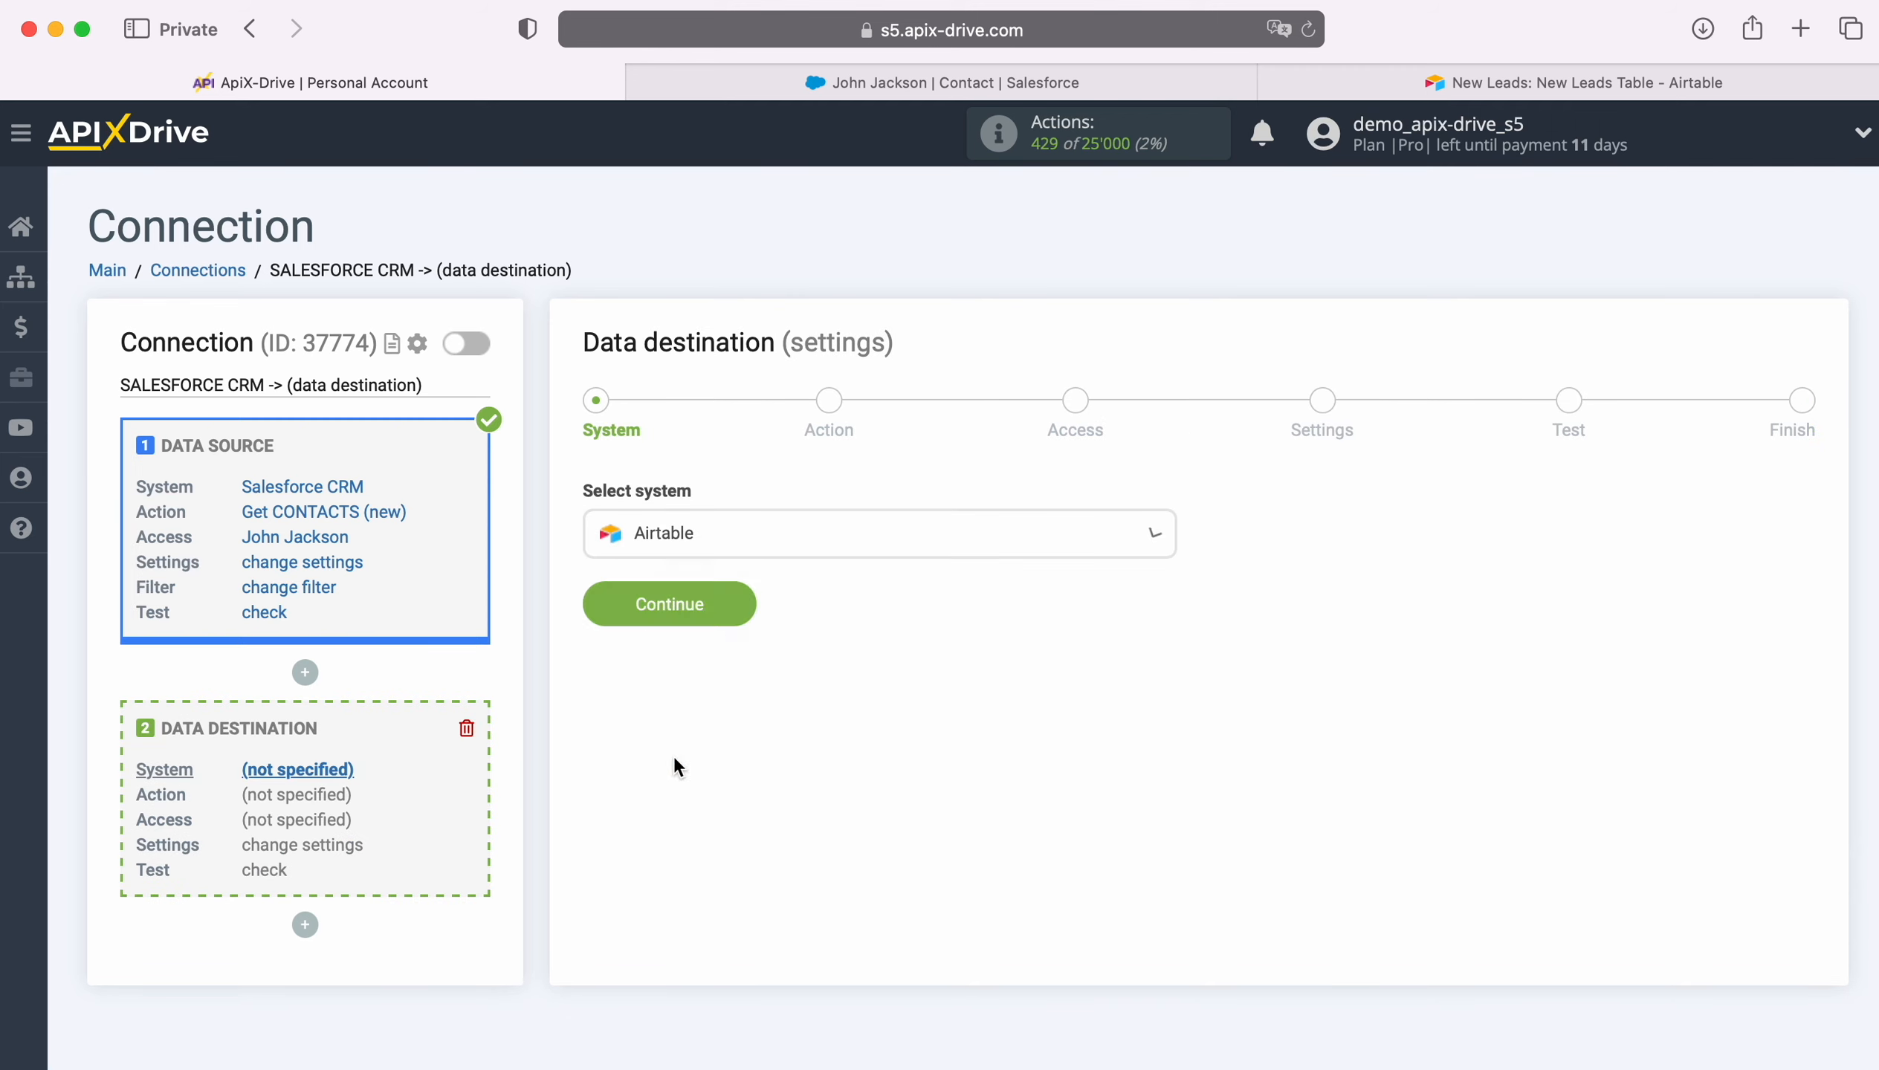
pyautogui.click(741, 592)
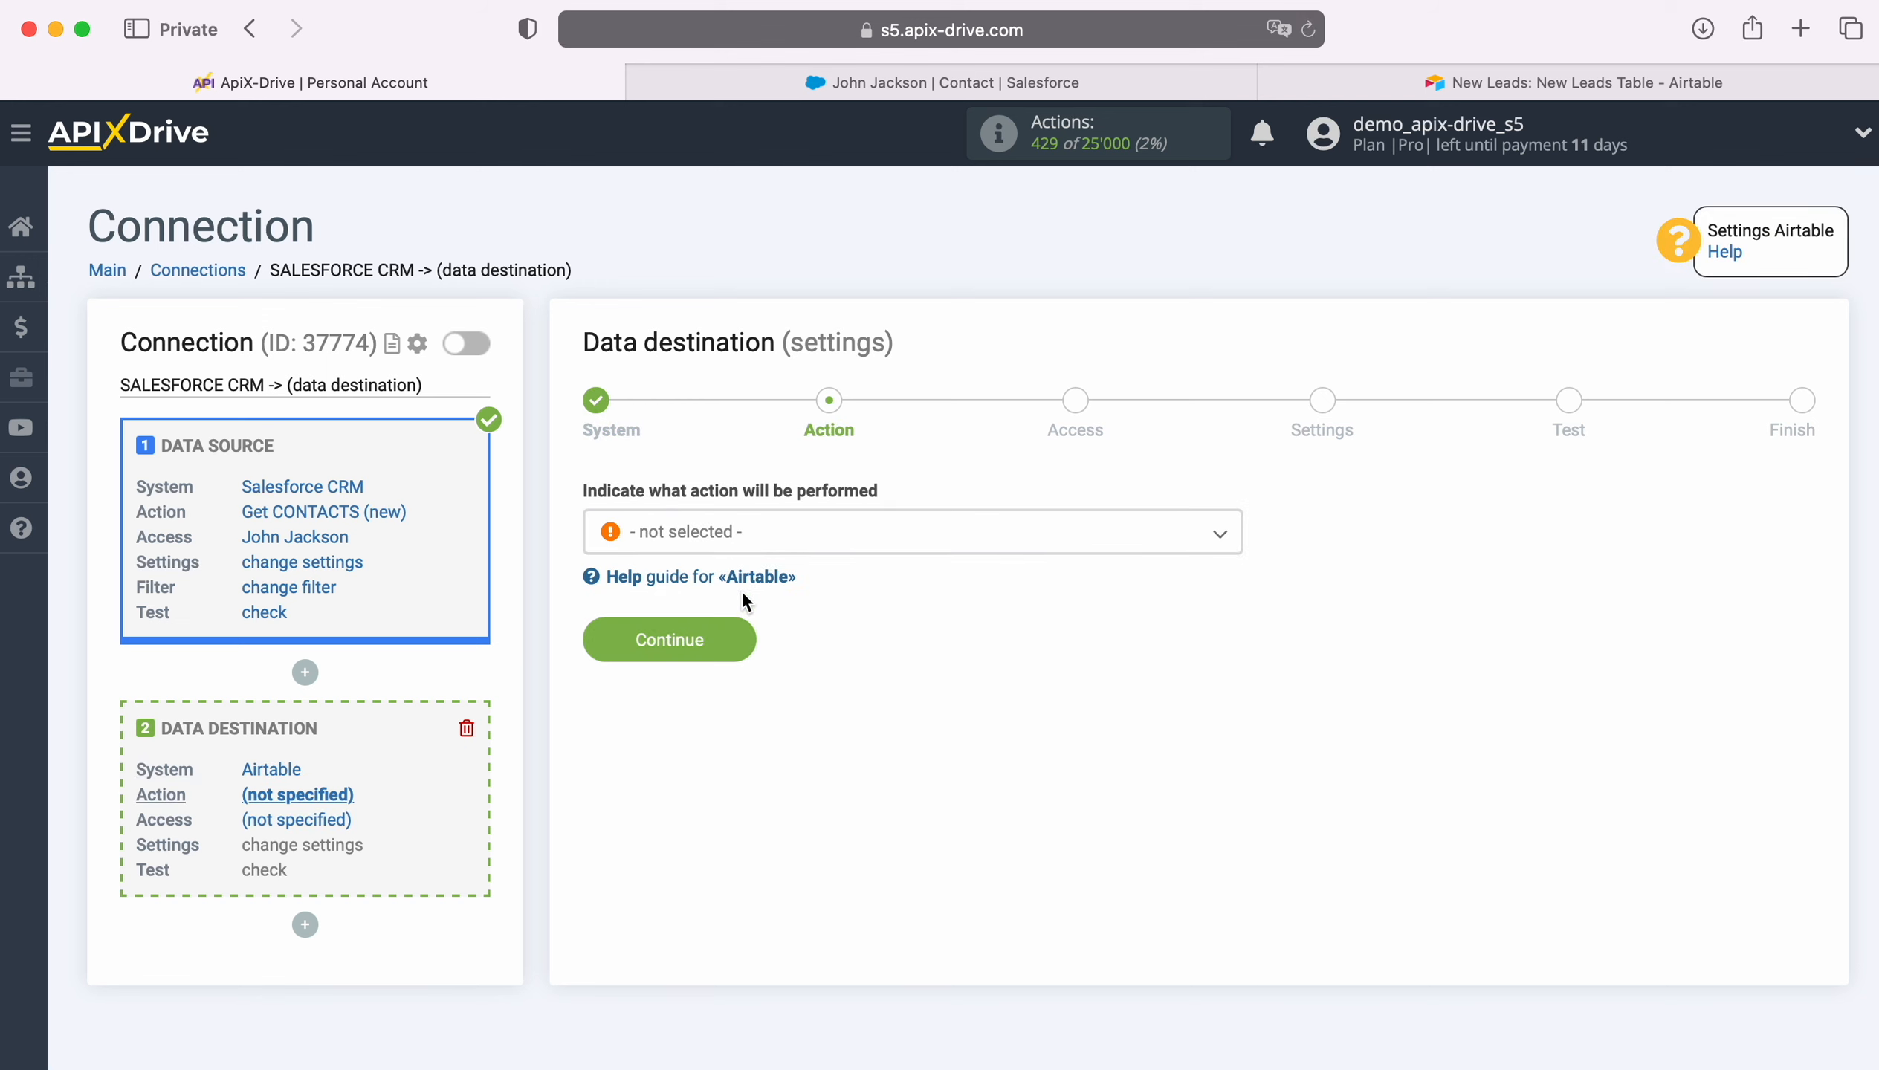
# - Choose the Add ROW action and begin connecting an Airtable account
pyautogui.click(817, 536)
pyautogui.click(697, 661)
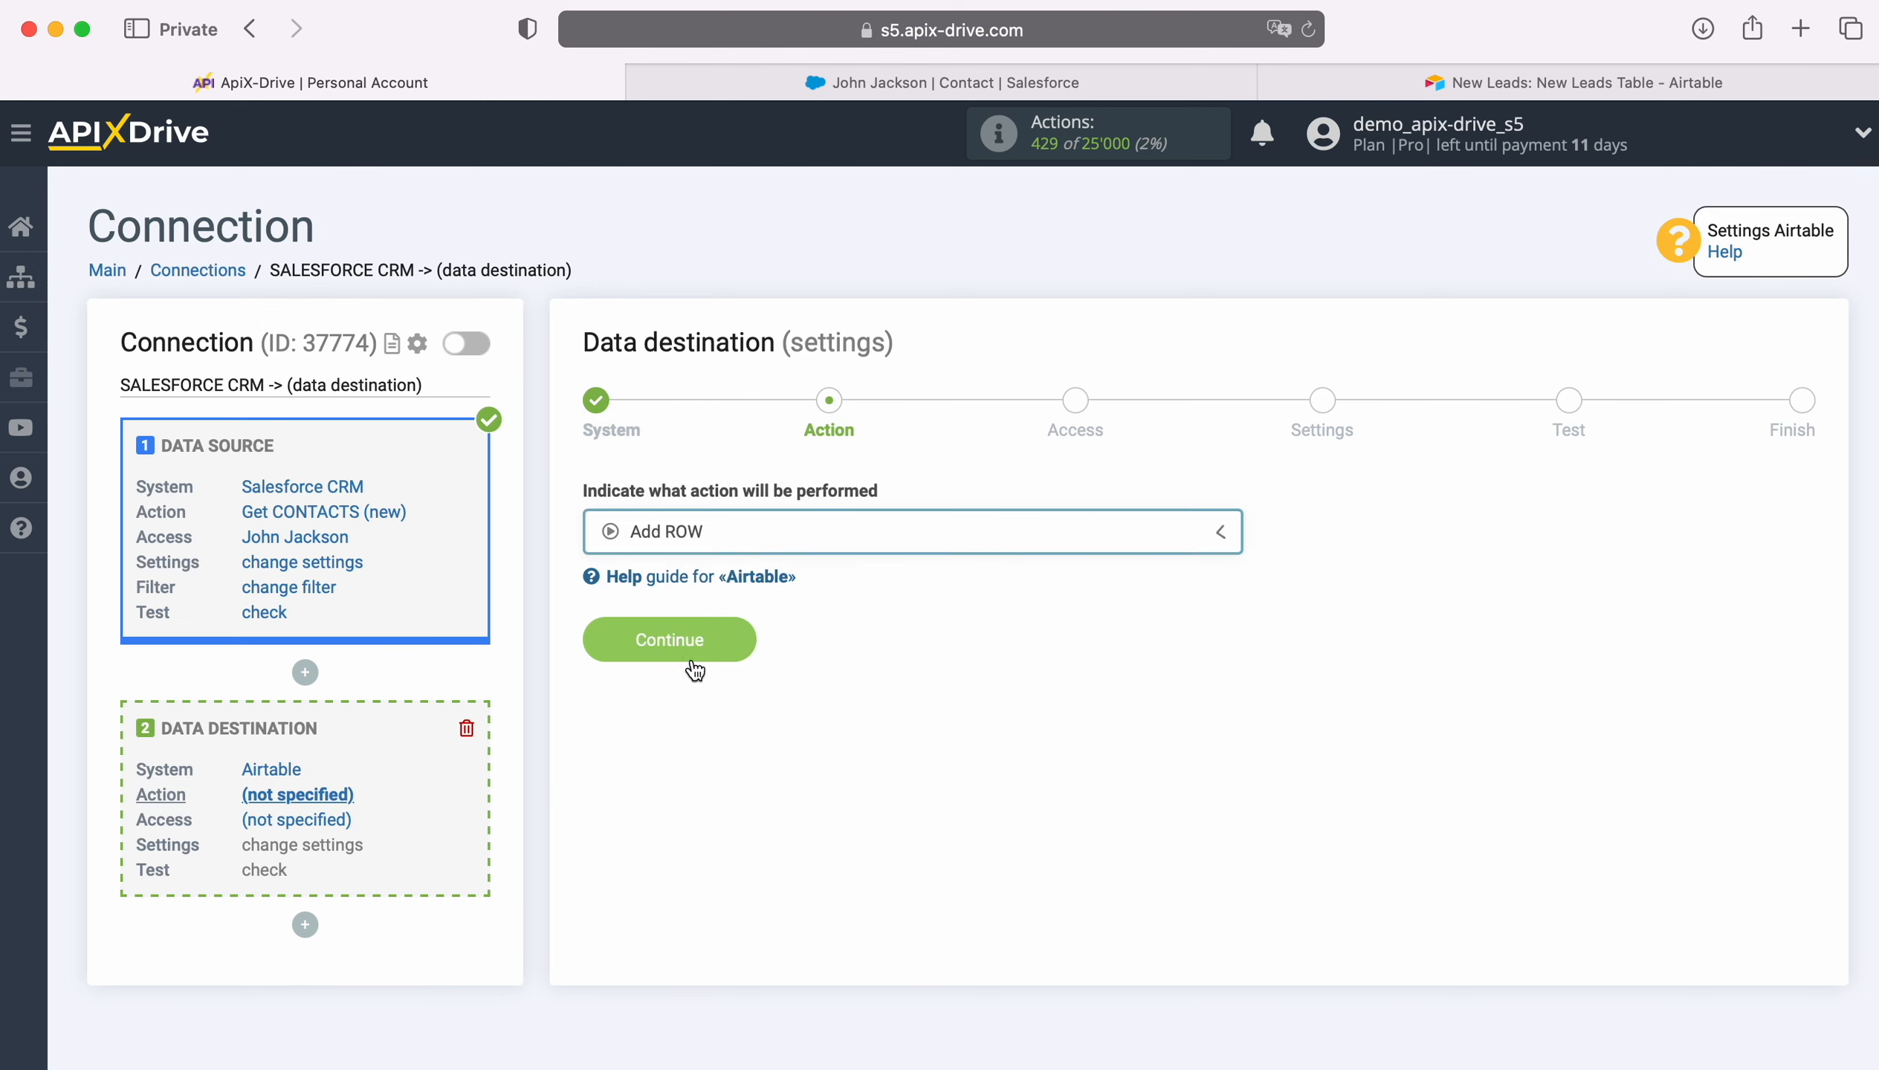
pyautogui.click(735, 639)
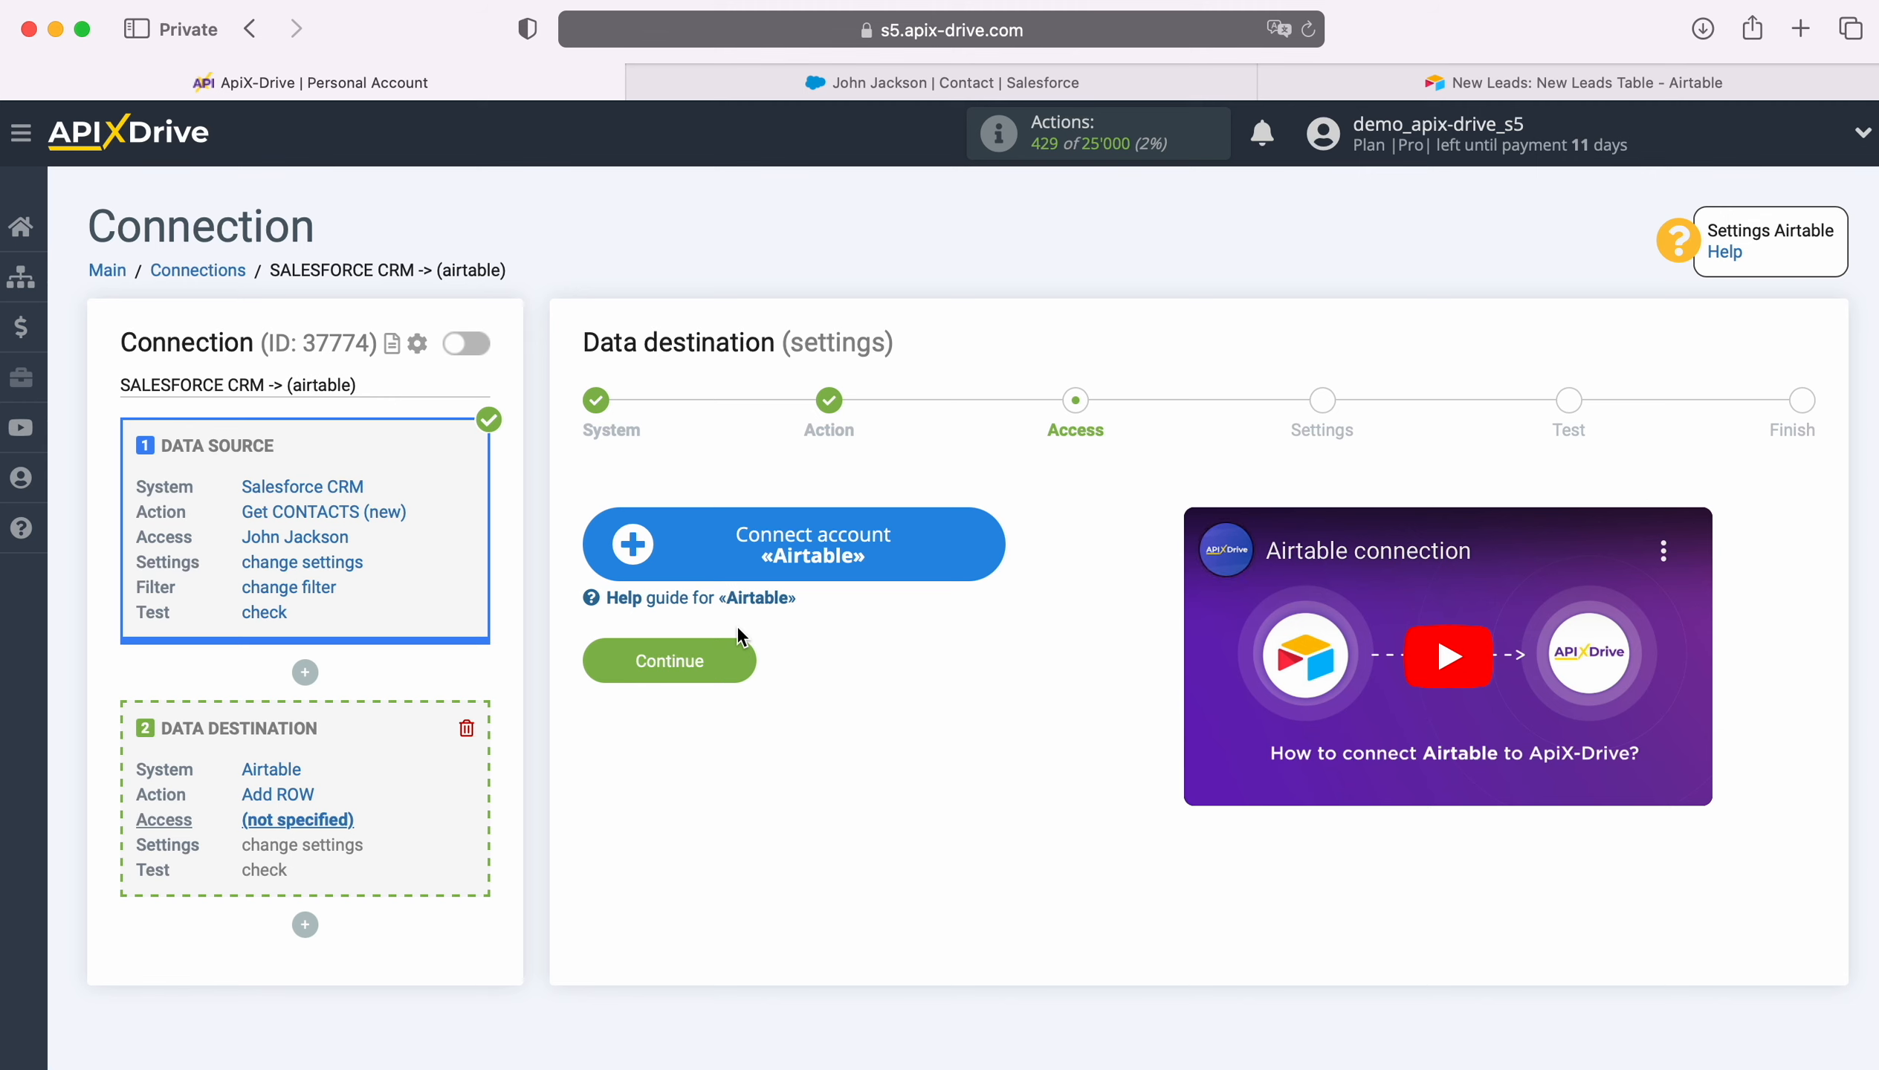
pyautogui.click(979, 541)
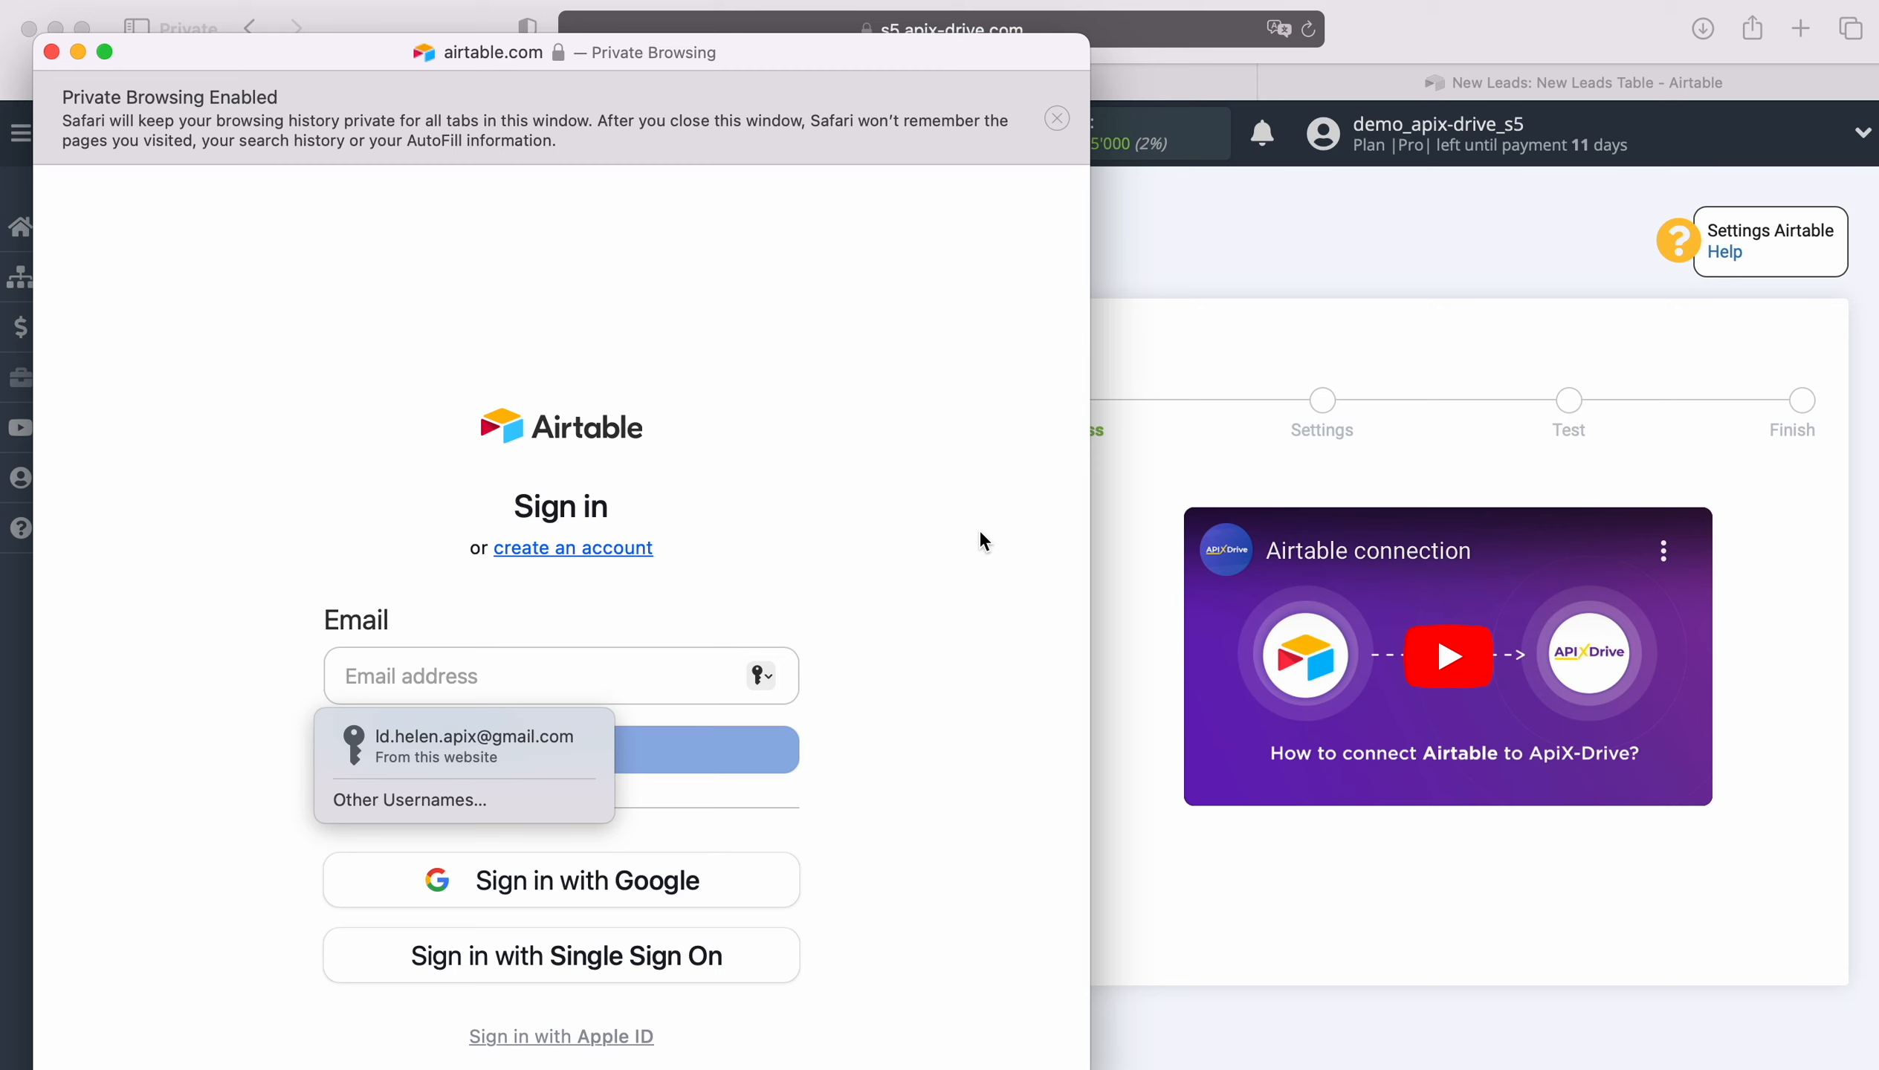
# - Sign in to Airtable with the saved e-mail and password
pyautogui.click(513, 738)
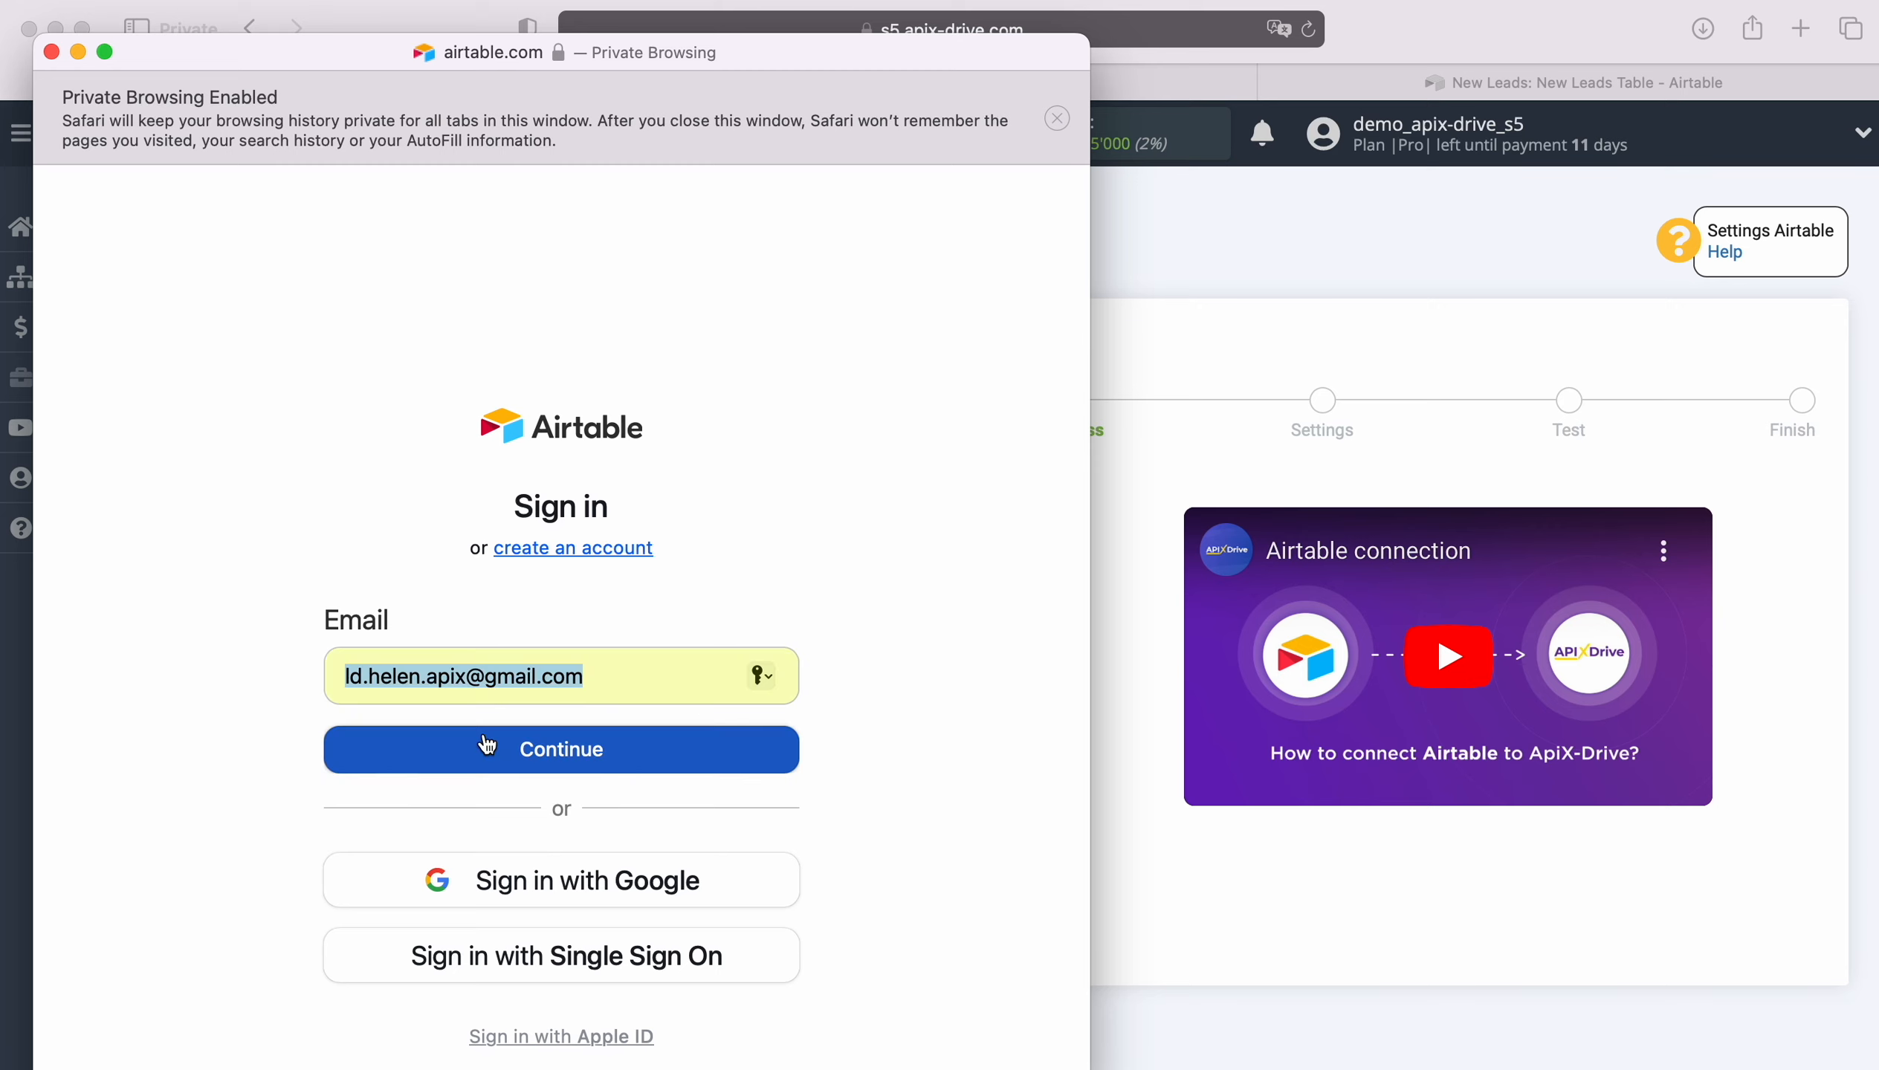
pyautogui.click(536, 751)
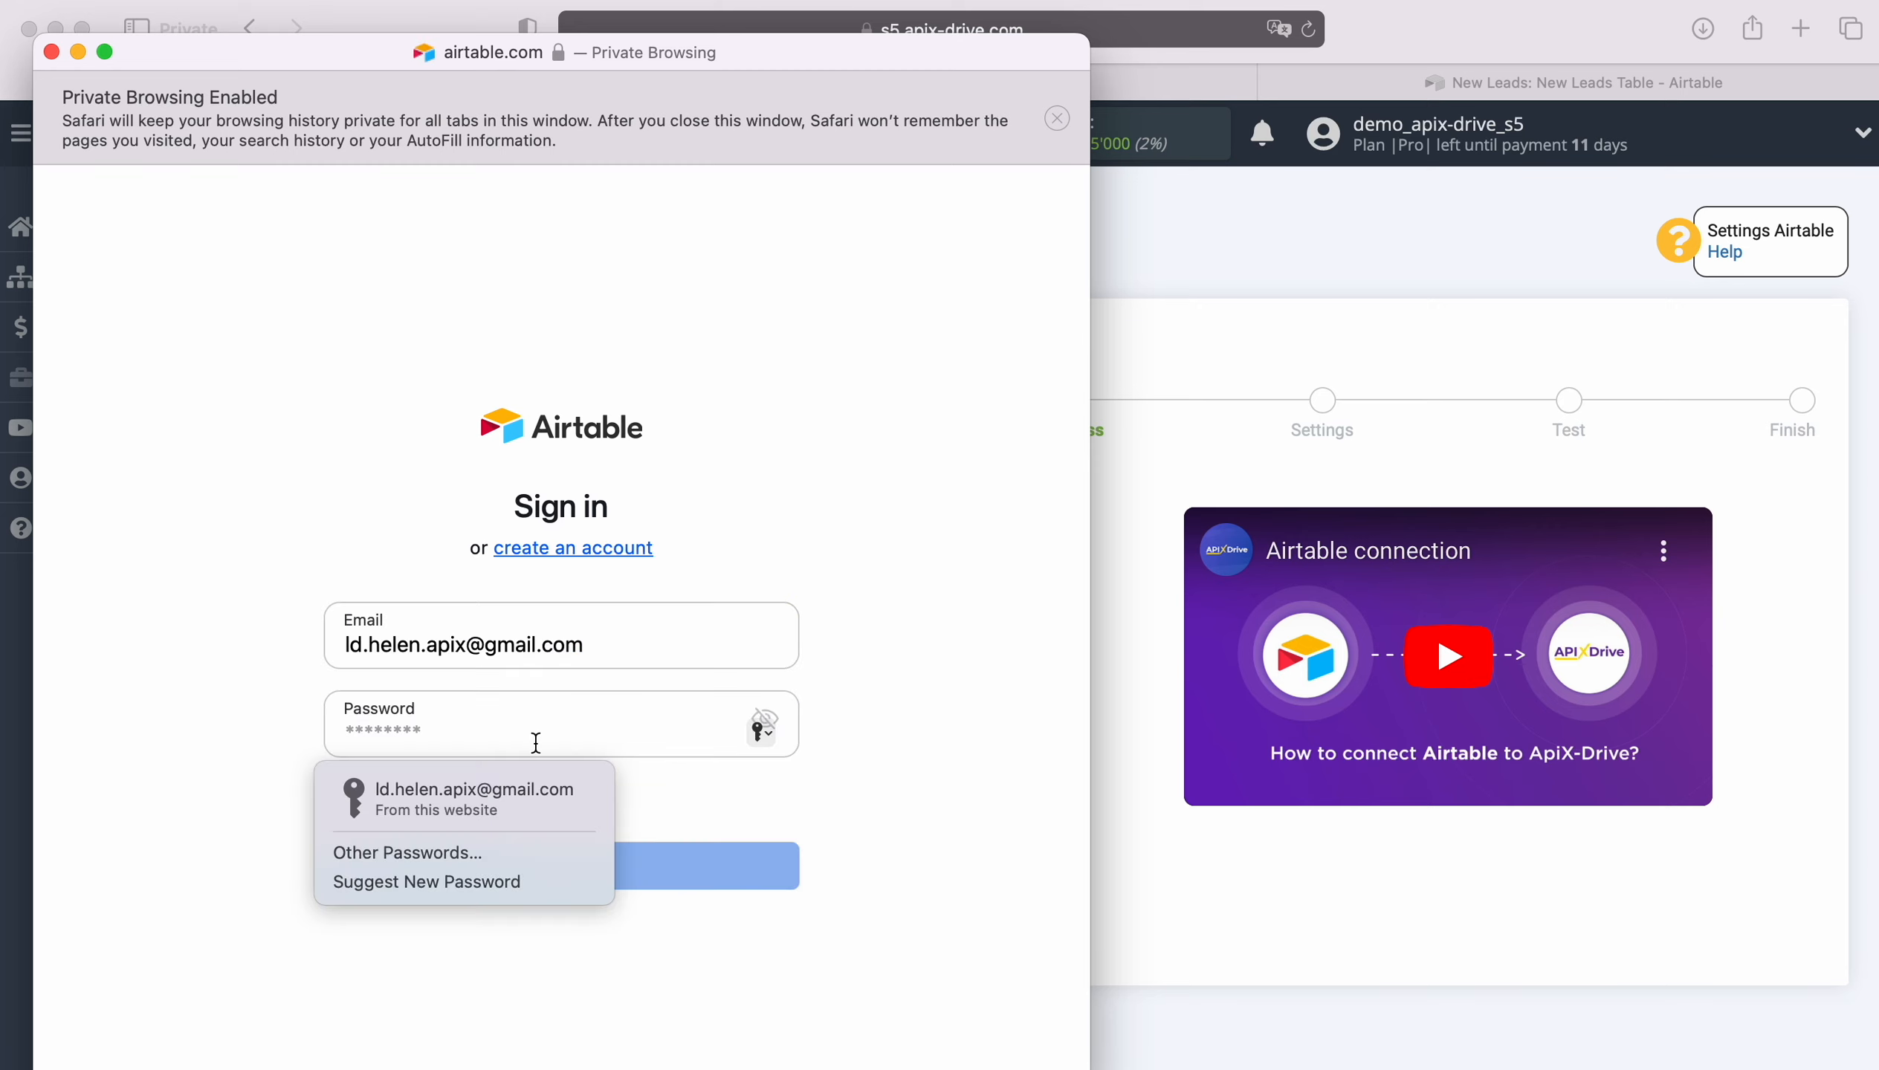
pyautogui.click(536, 791)
pyautogui.click(561, 864)
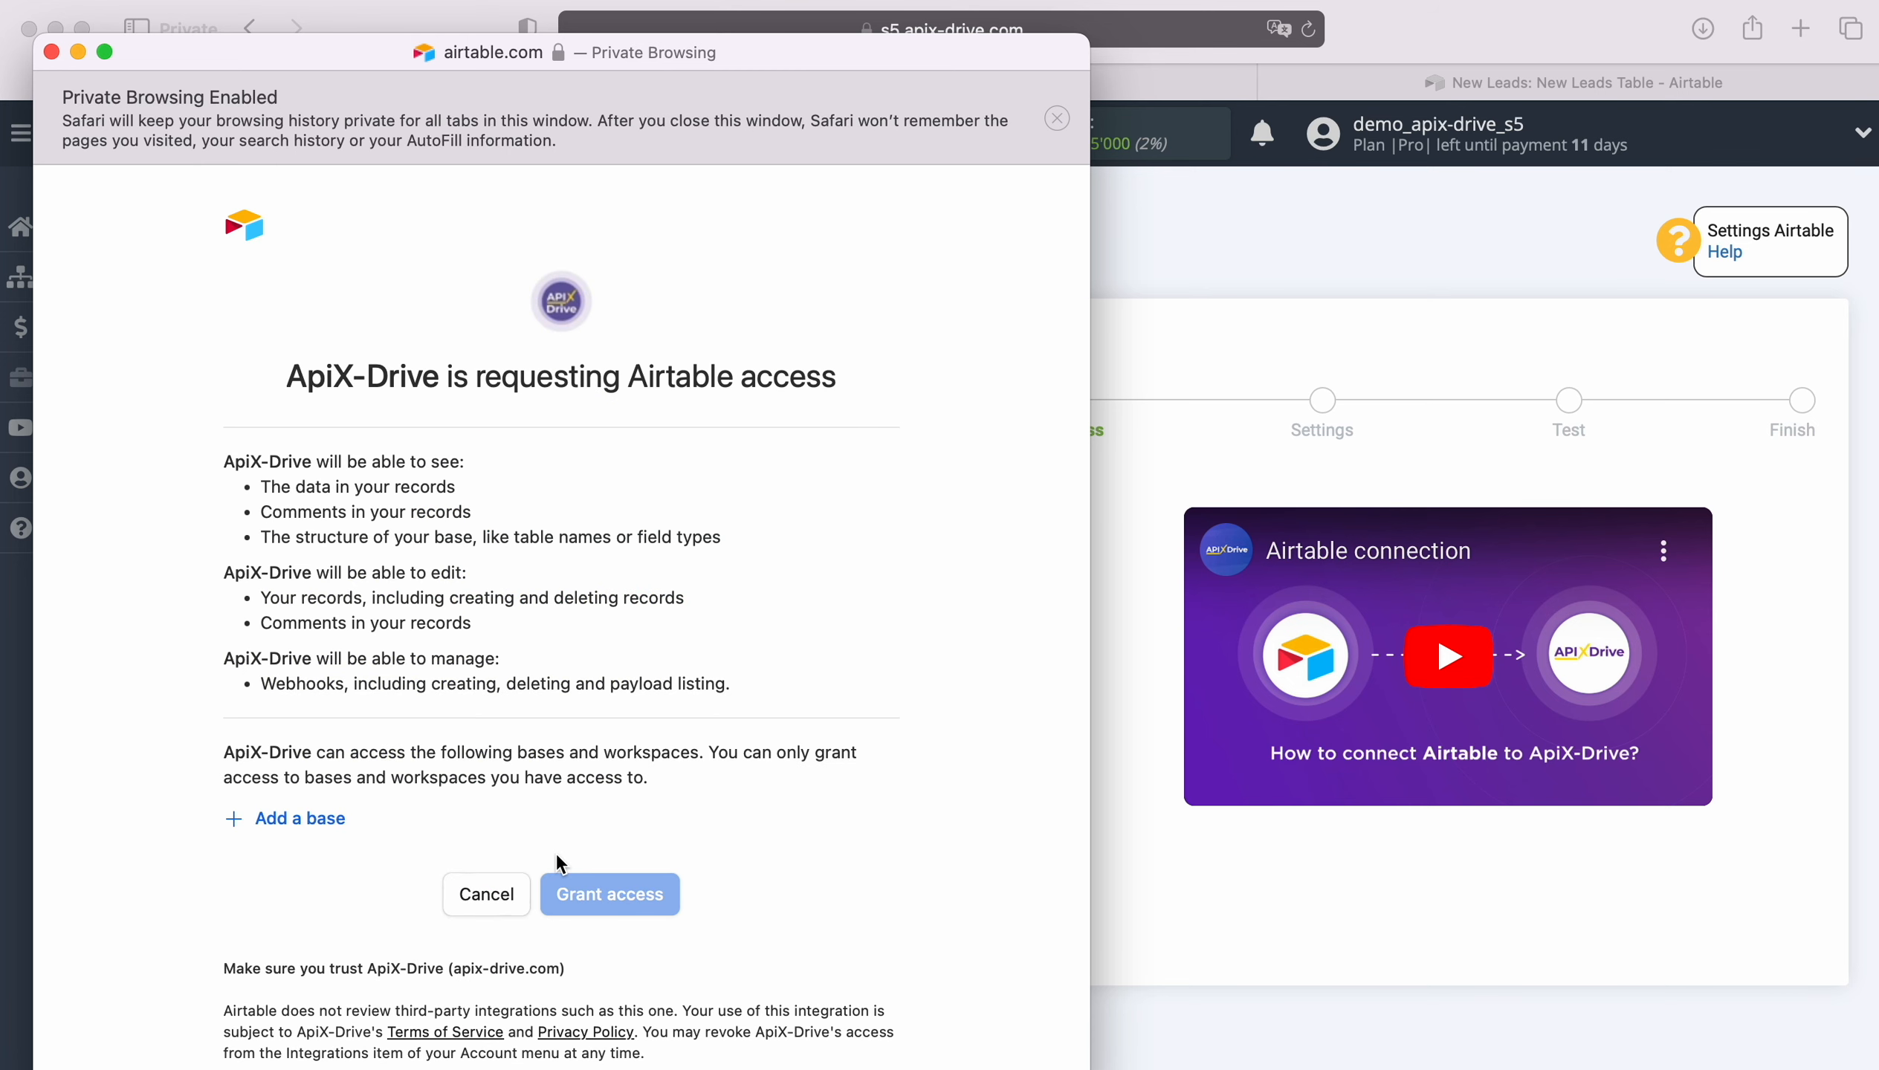
# - Grant ApiX-Drive access to the New Leads and New Orders bases
pyautogui.click(306, 819)
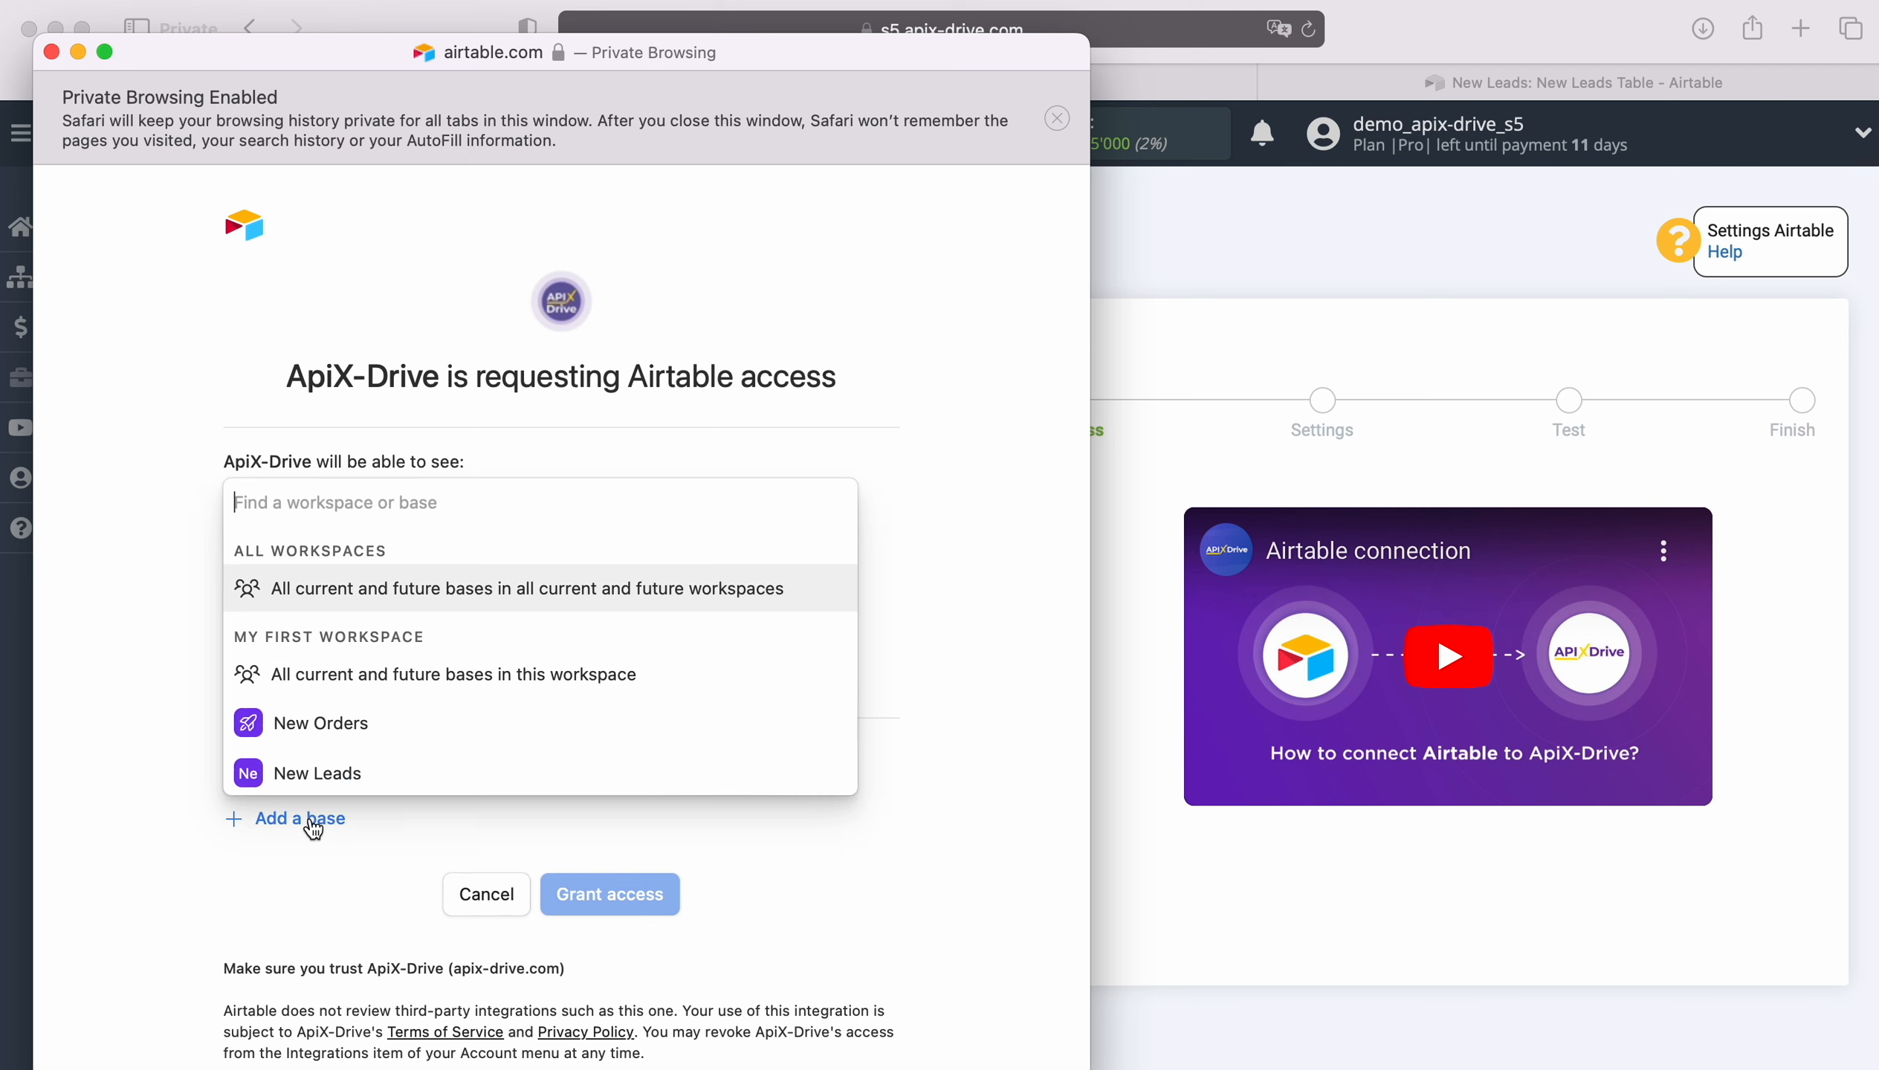
pyautogui.click(323, 773)
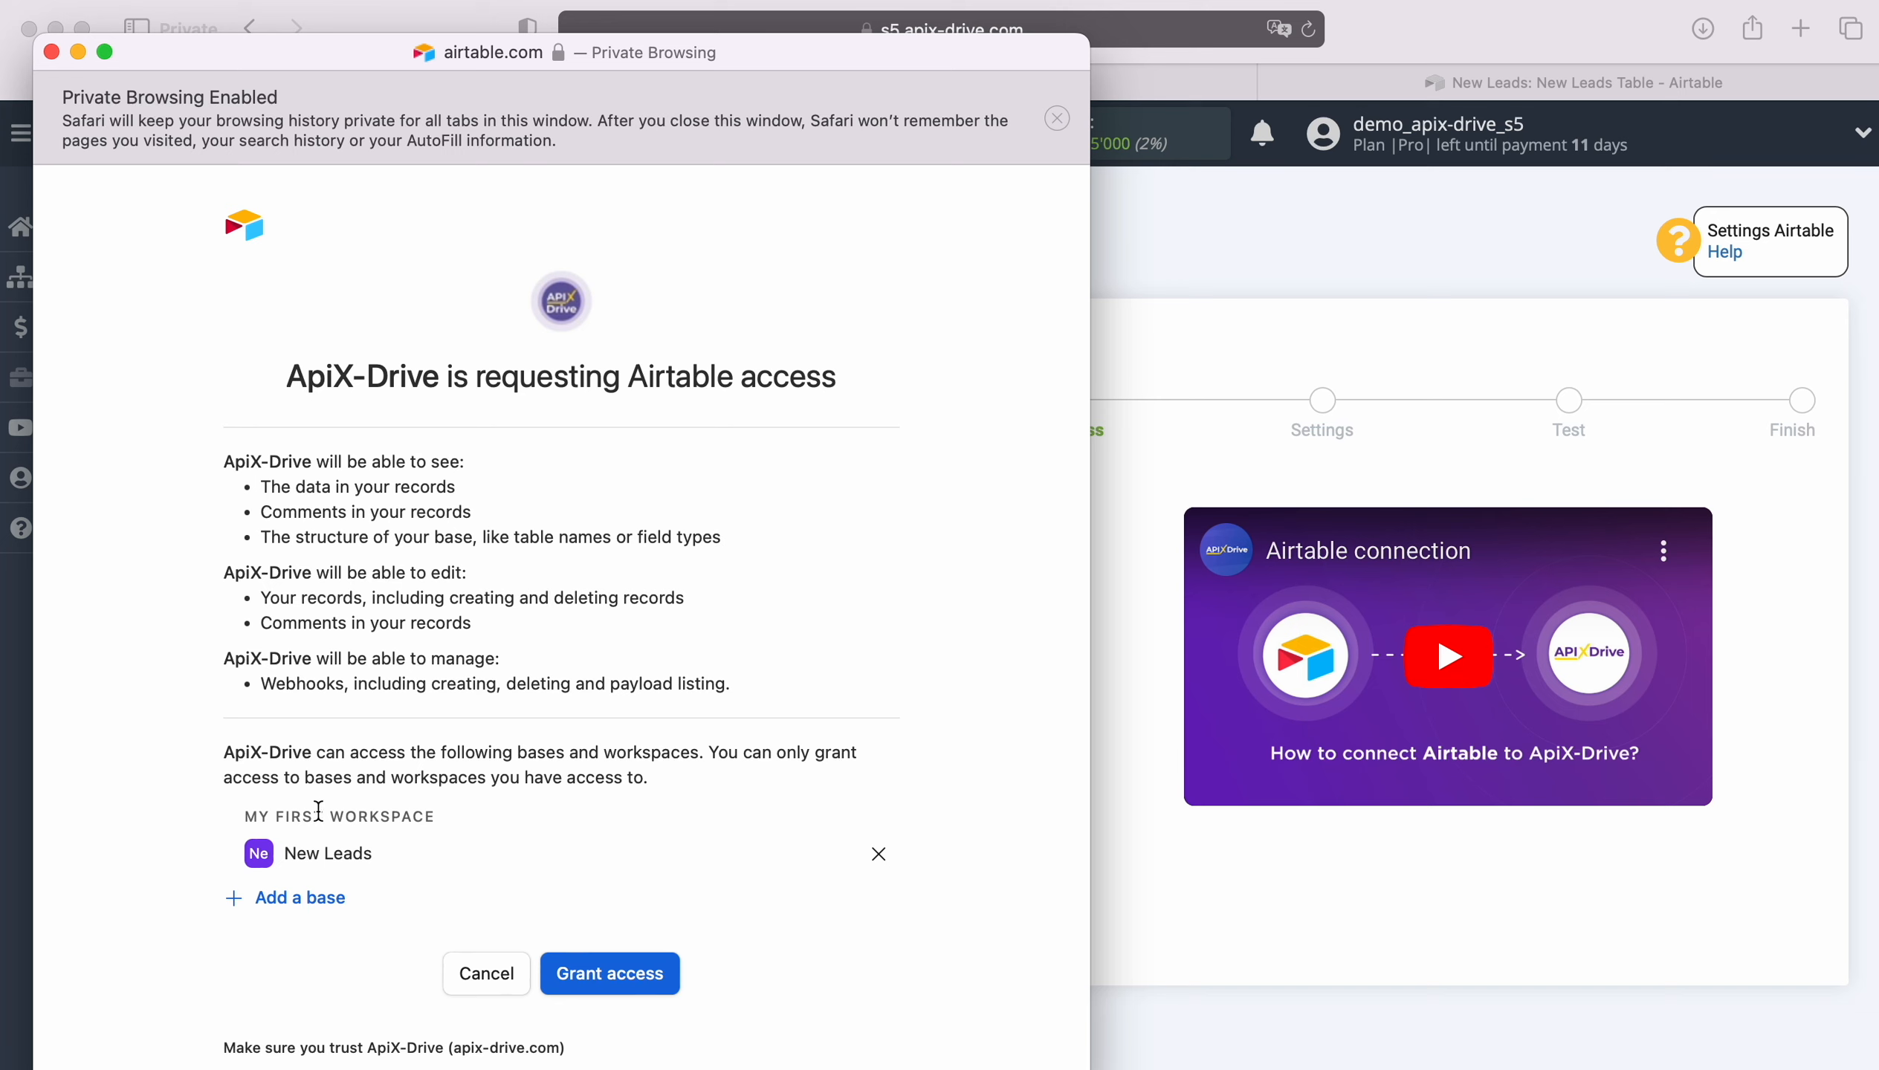
pyautogui.click(316, 897)
pyautogui.click(320, 853)
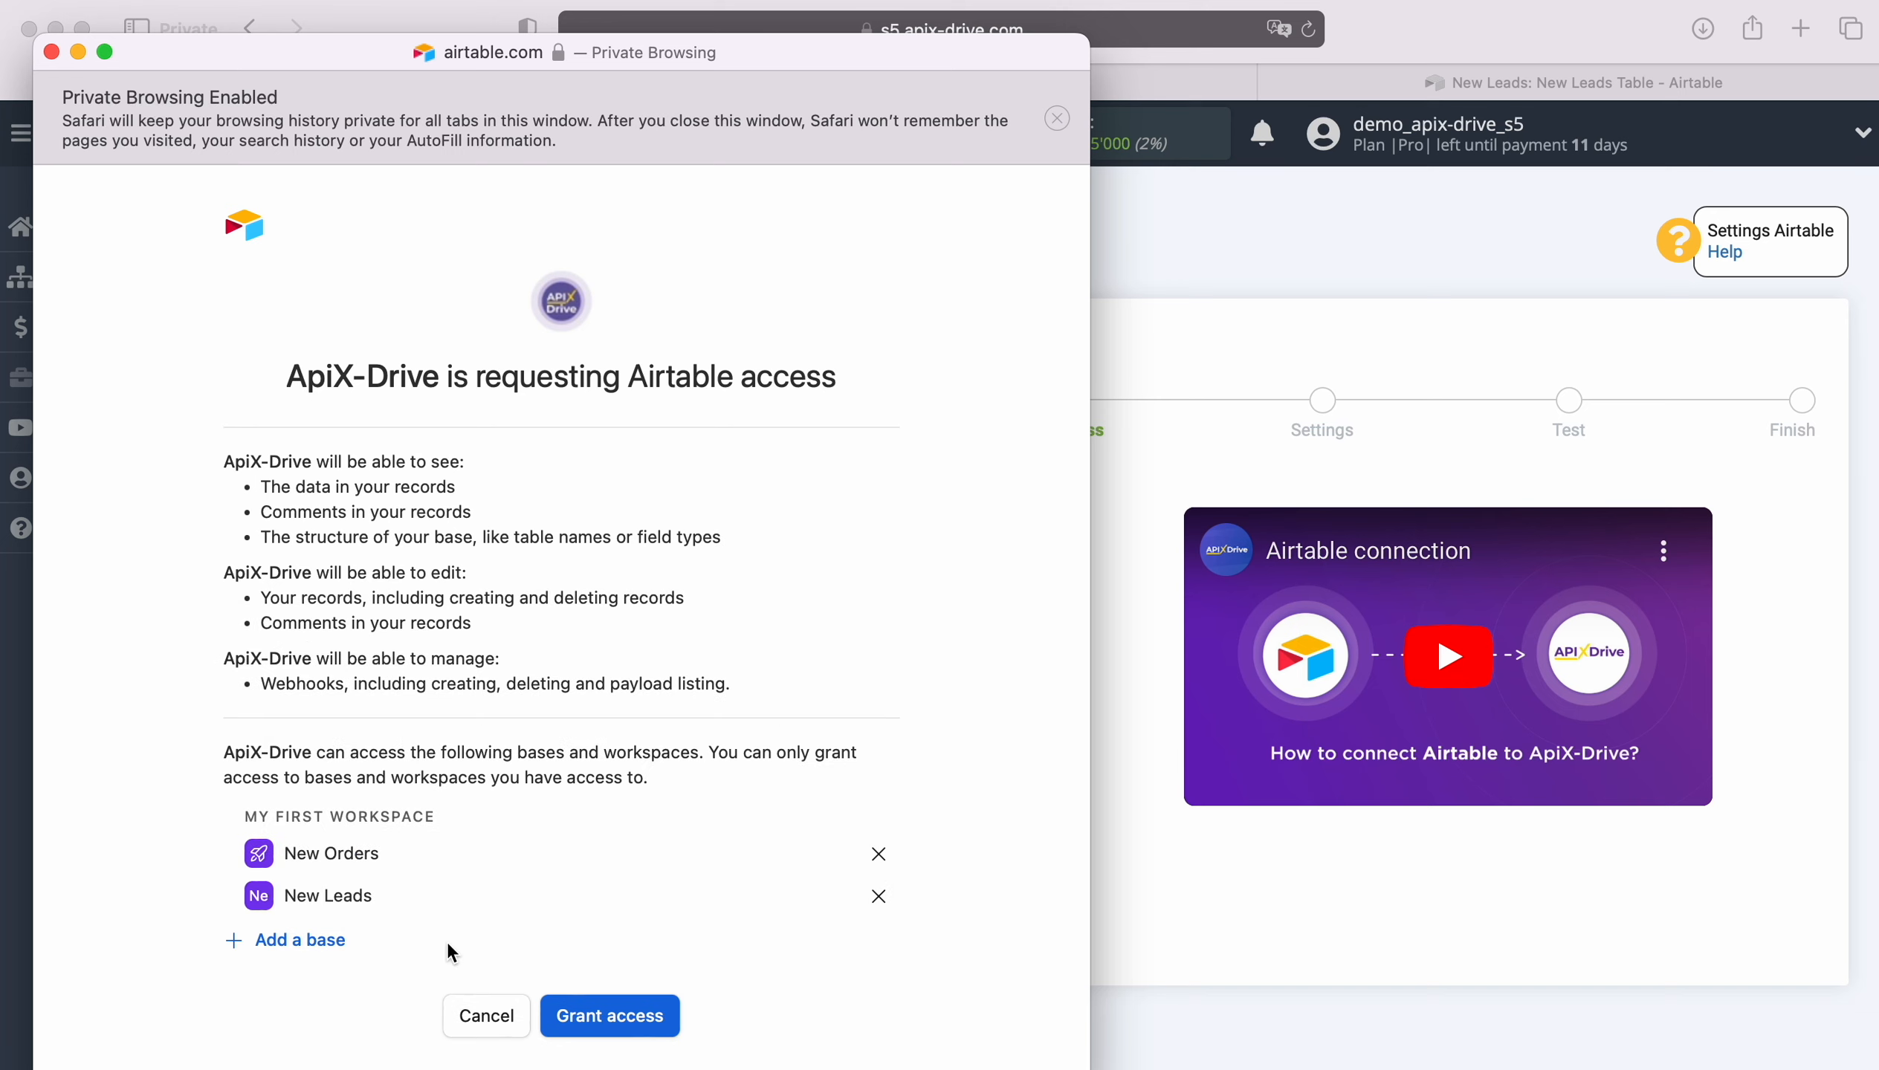
pyautogui.click(605, 1015)
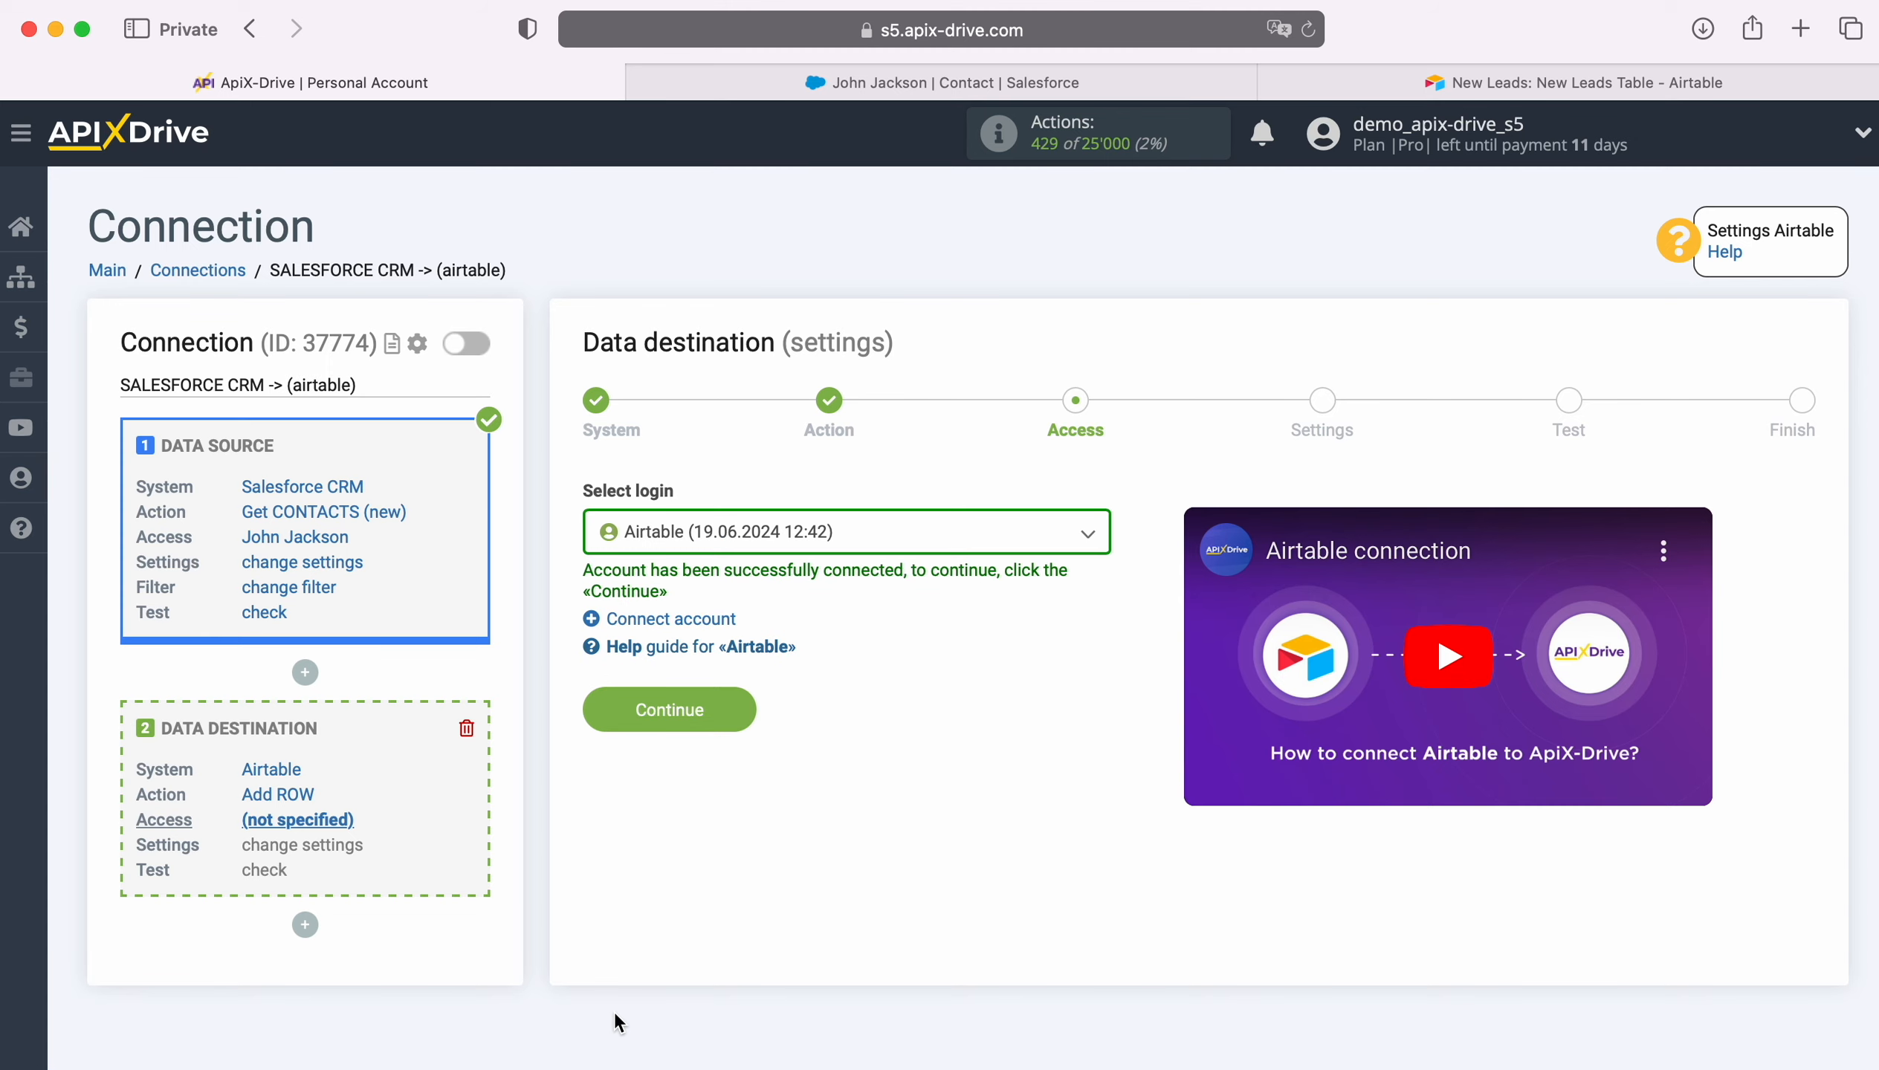
# - Assign the connected Airtable login to the destination
pyautogui.click(1005, 549)
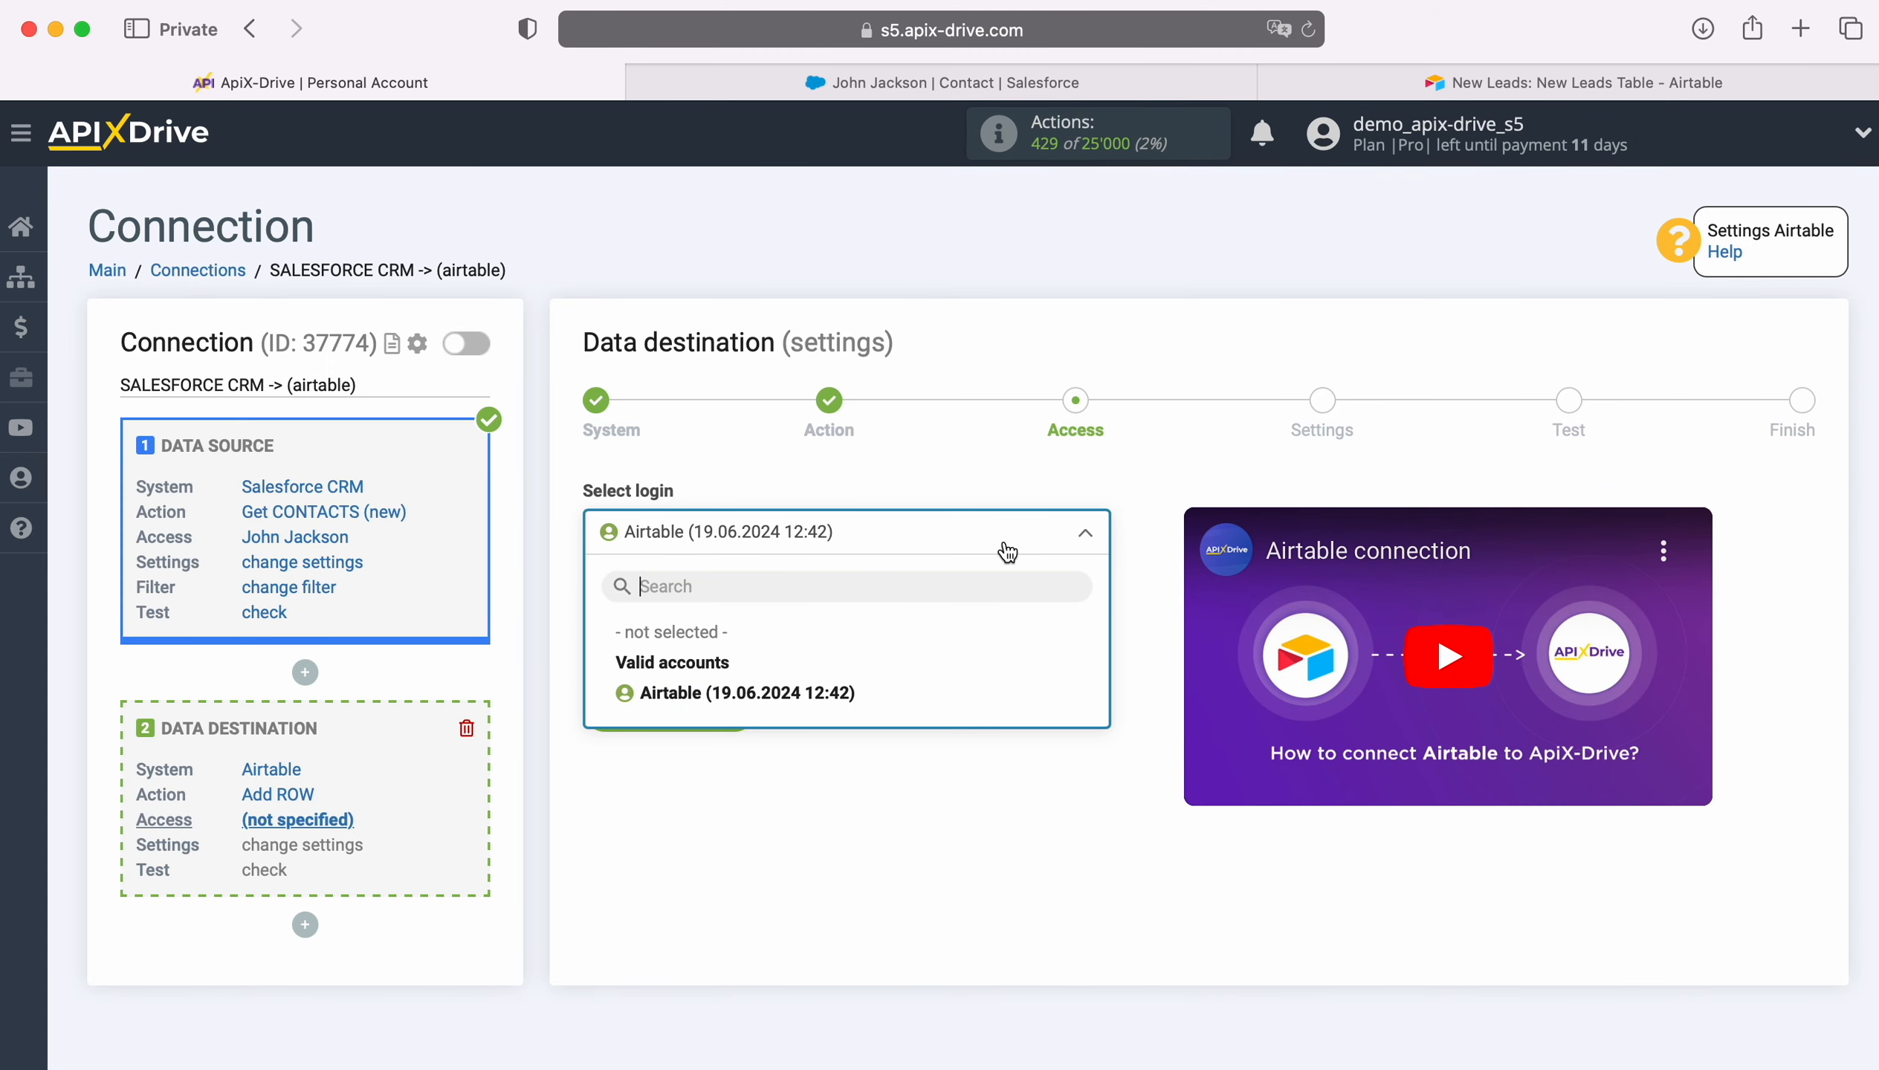
pyautogui.click(809, 693)
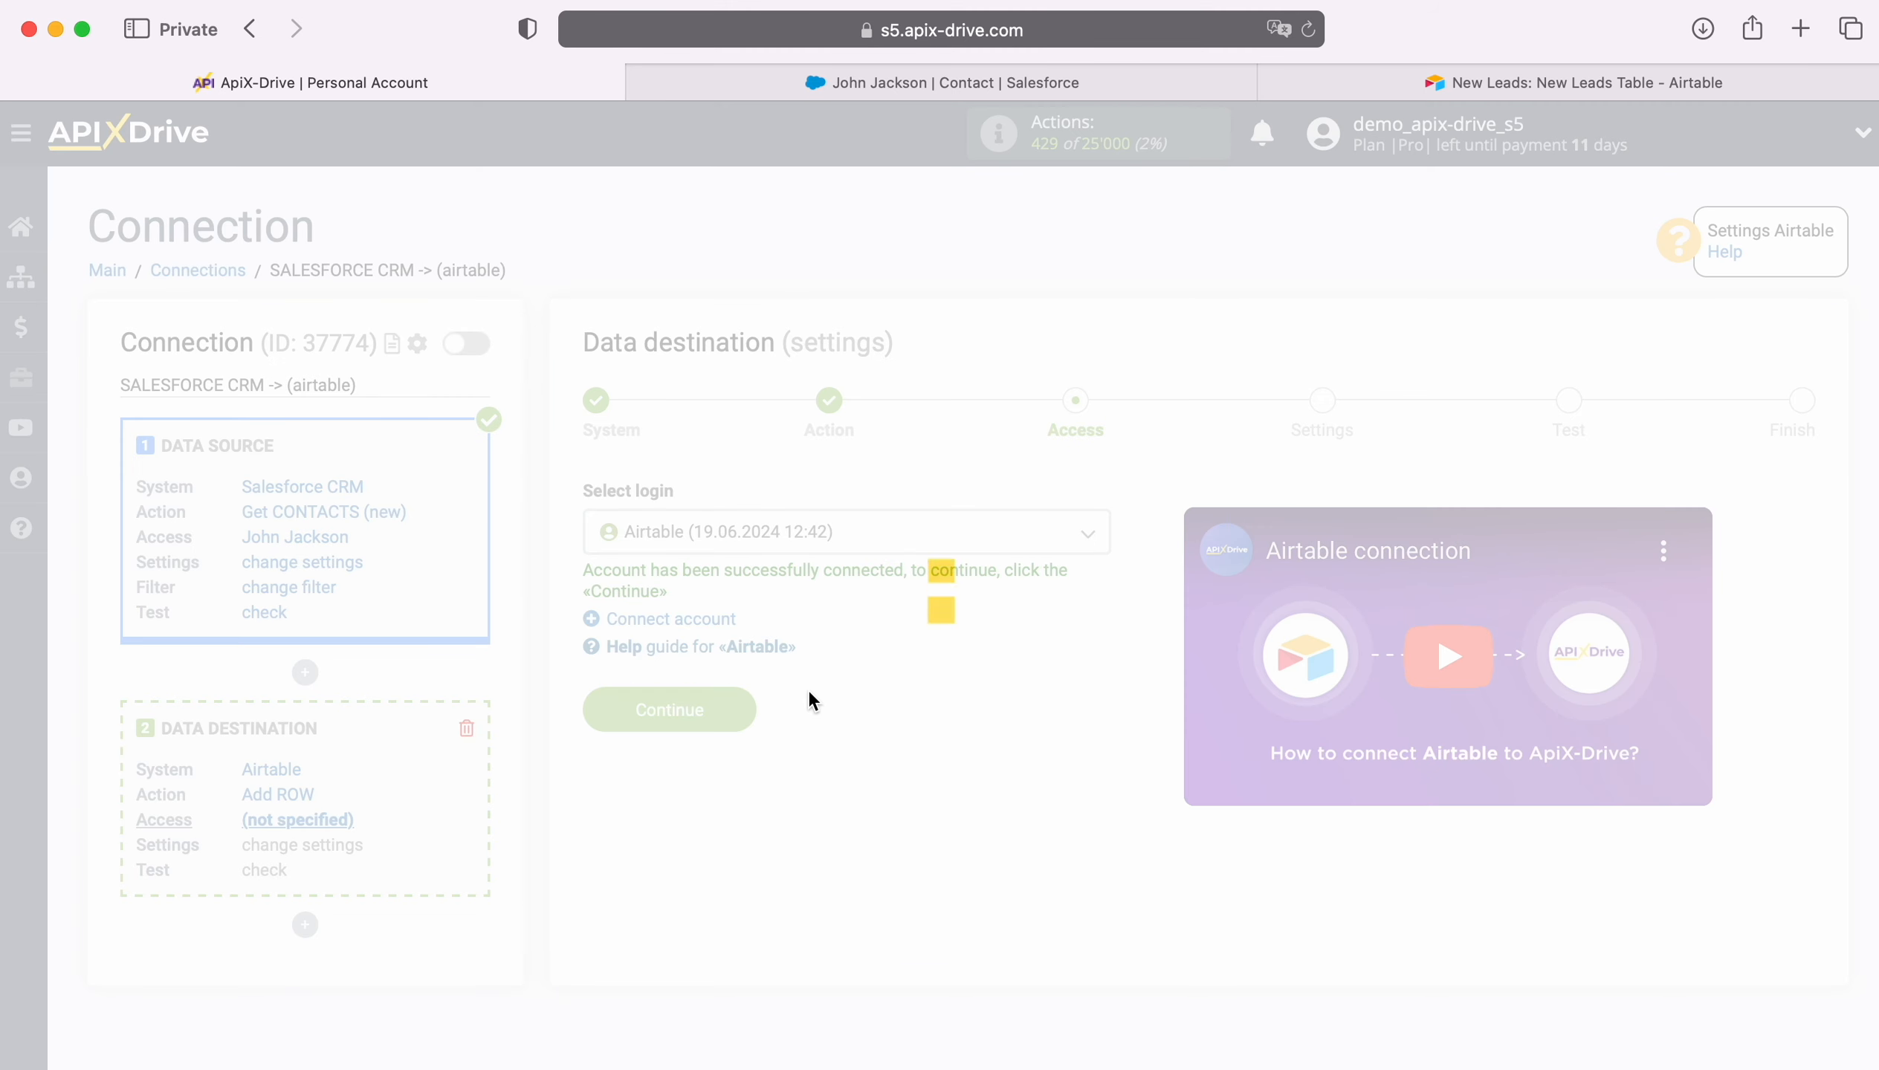
pyautogui.click(743, 706)
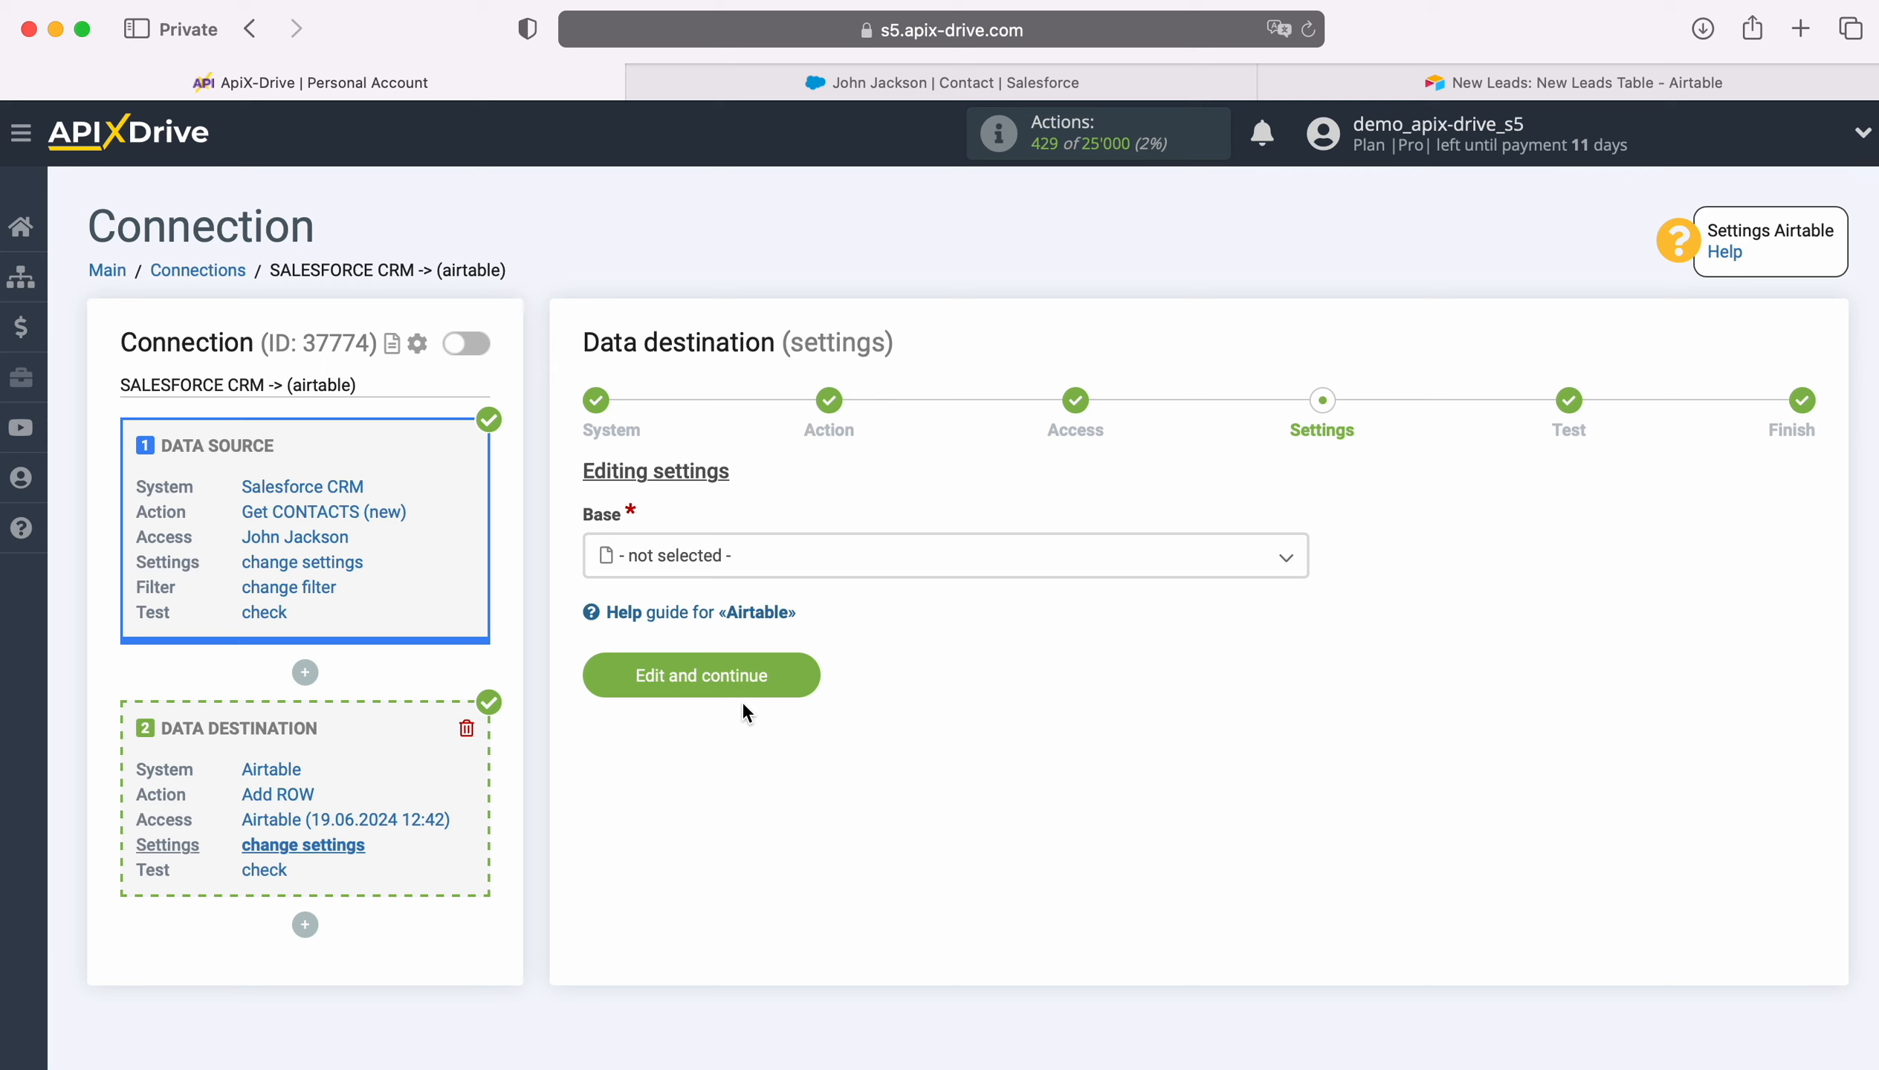
# - Target the New Leads base and its New Leads Table
pyautogui.click(731, 559)
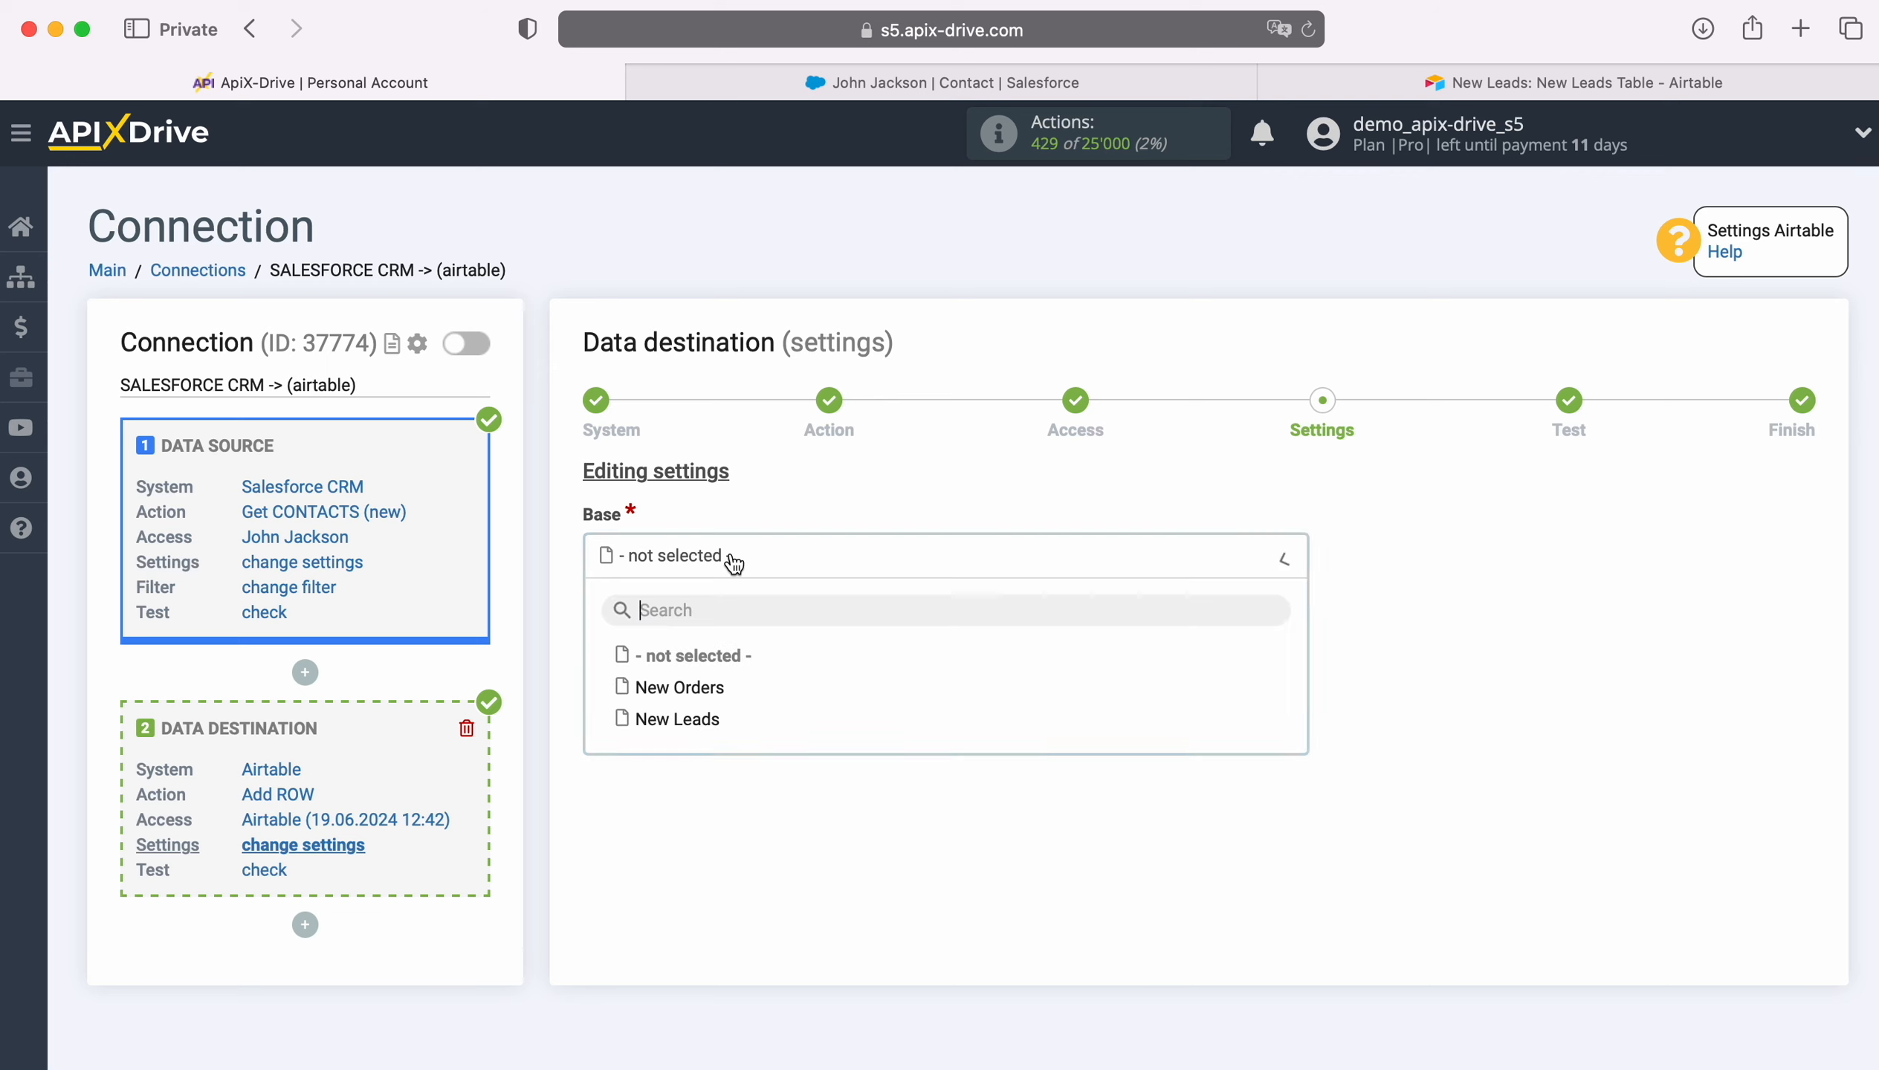
pyautogui.click(701, 722)
pyautogui.click(703, 675)
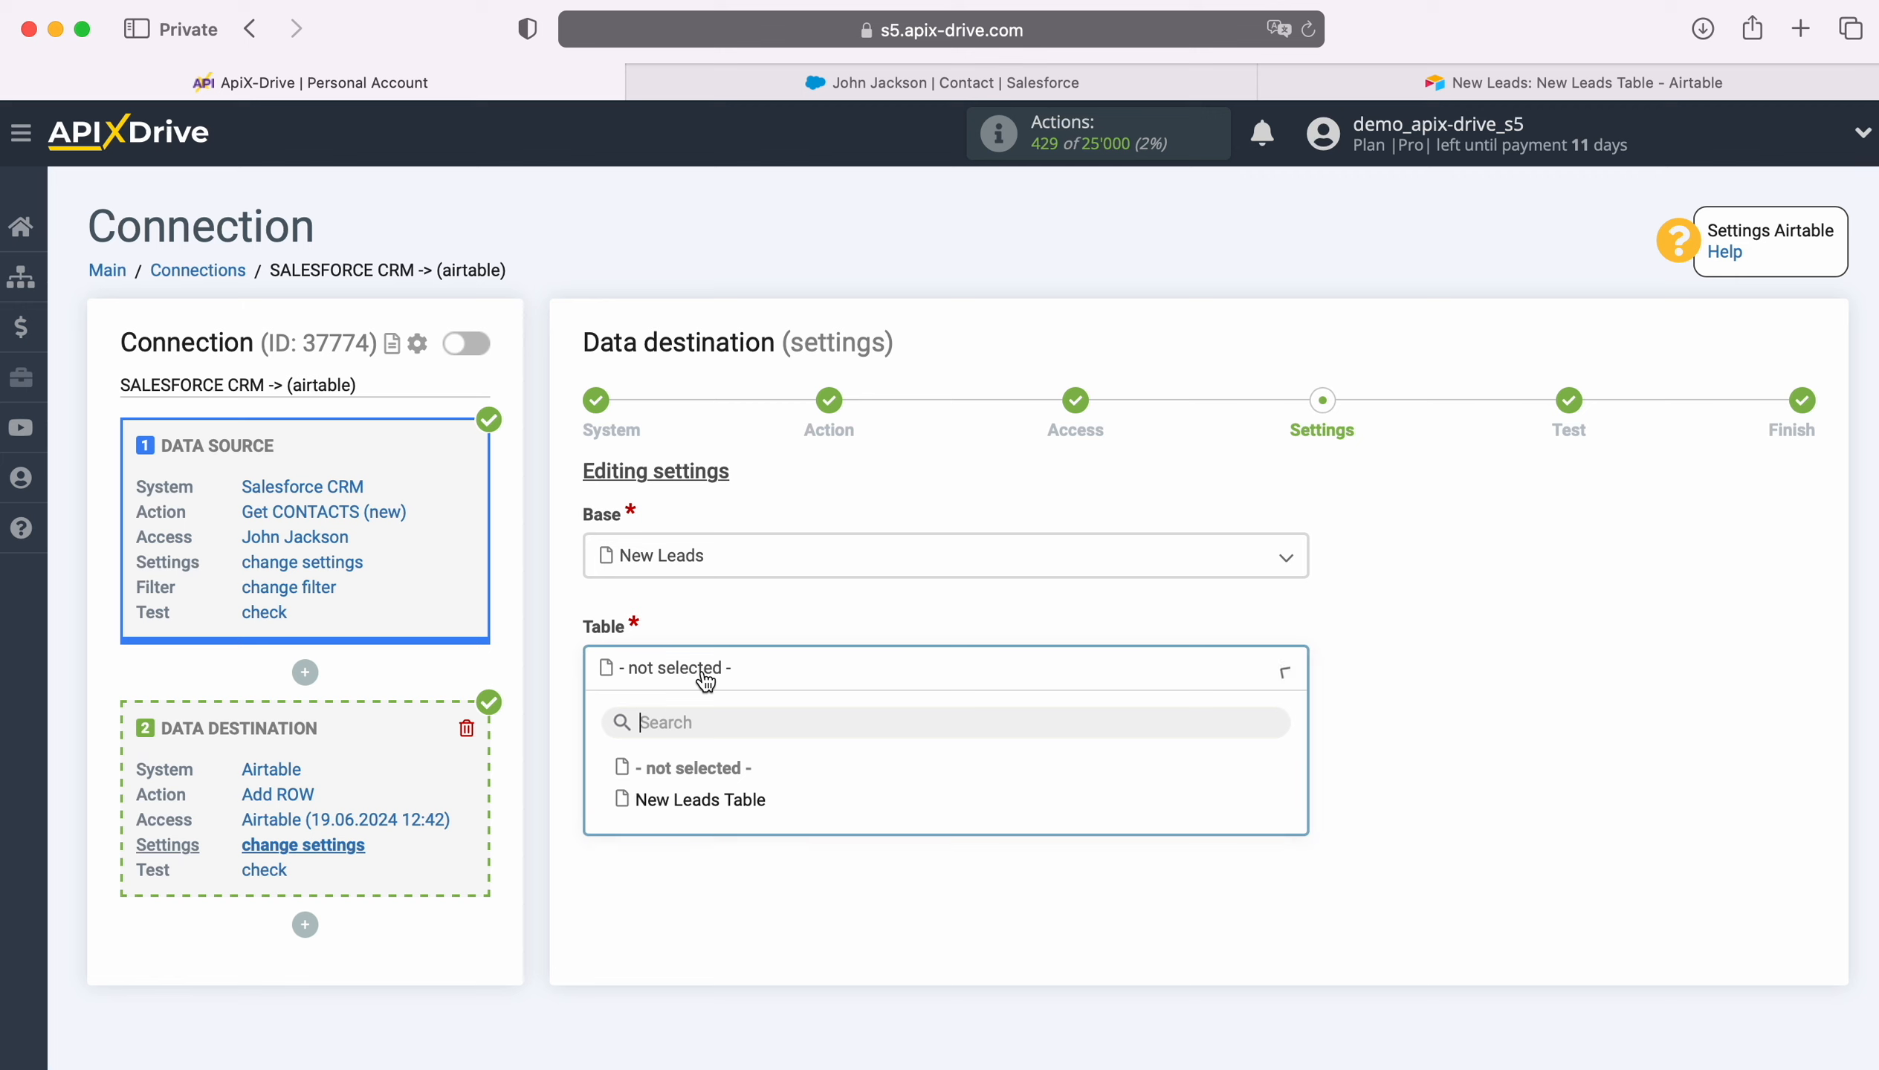
pyautogui.click(720, 802)
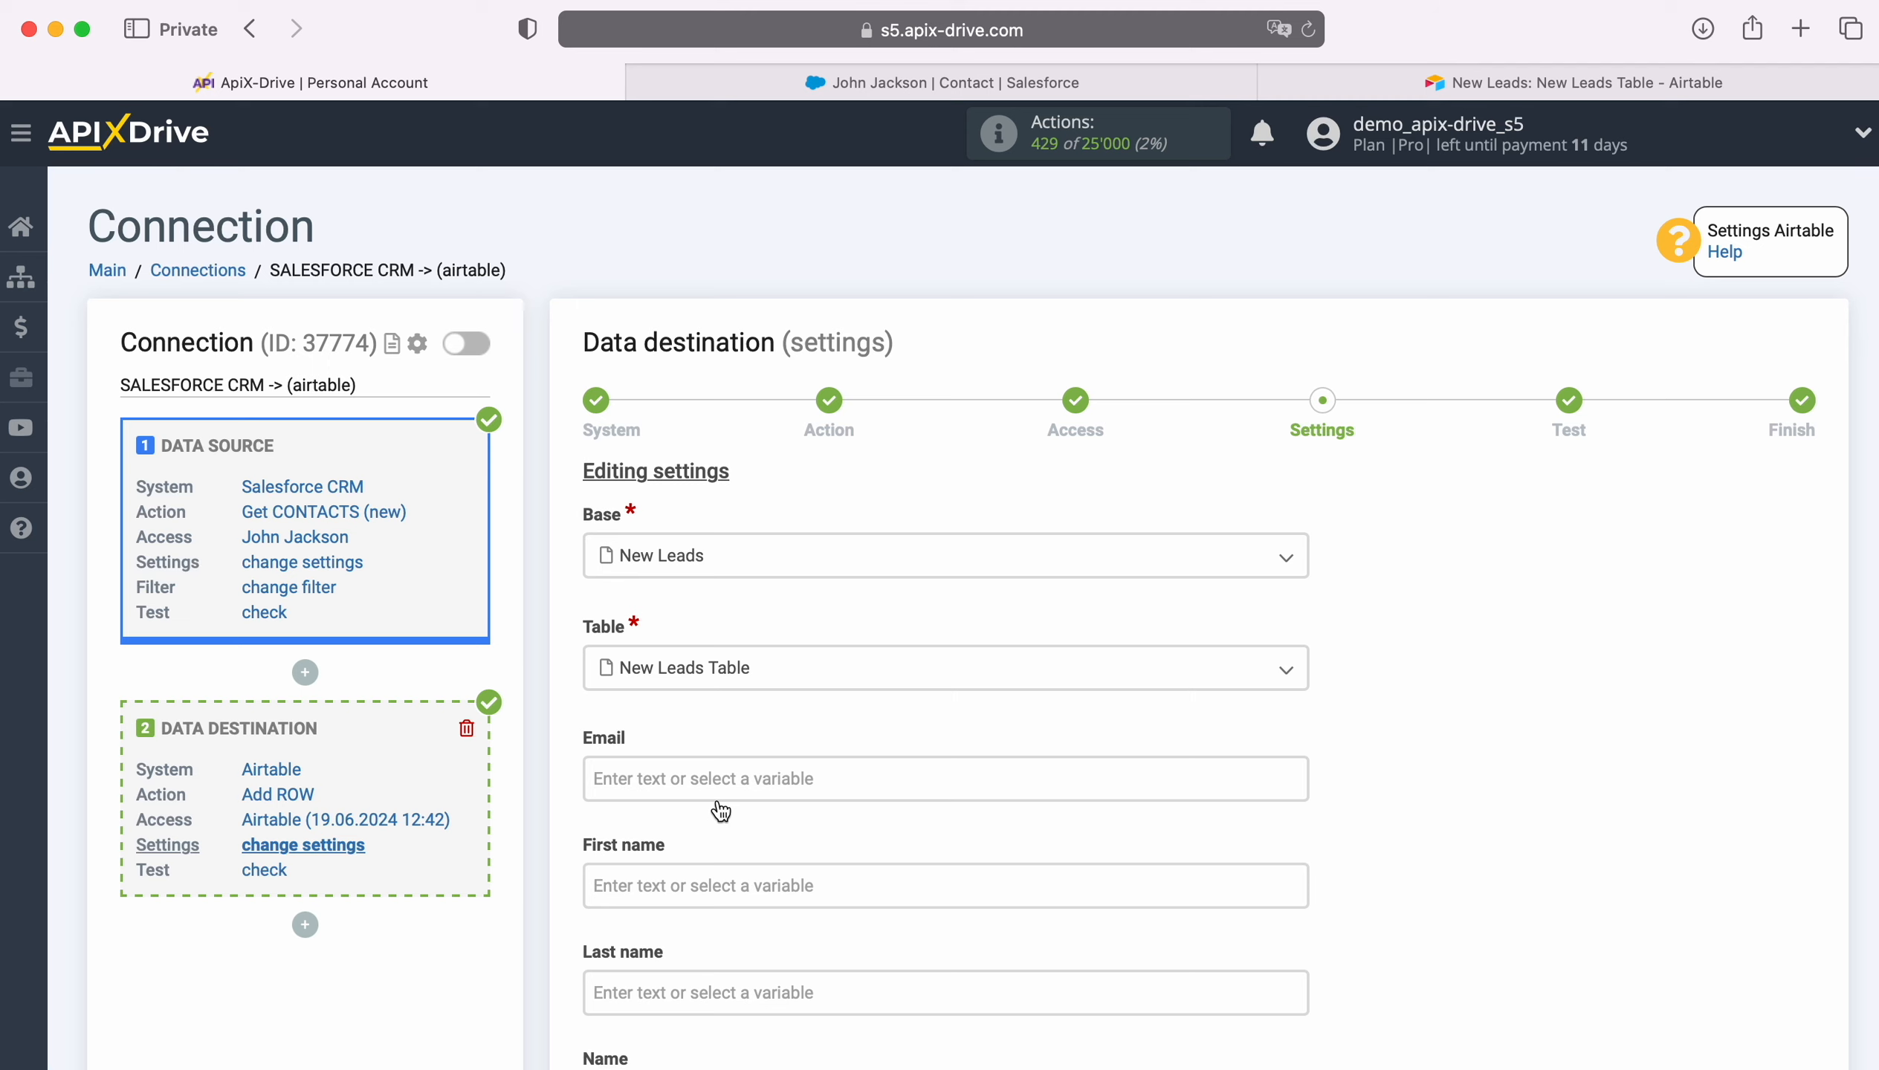
# - Map Airtable's Email and First name fields to the Salesforce contact's Email and First Name
pyautogui.click(702, 780)
pyautogui.scroll(-6, 895, 745)
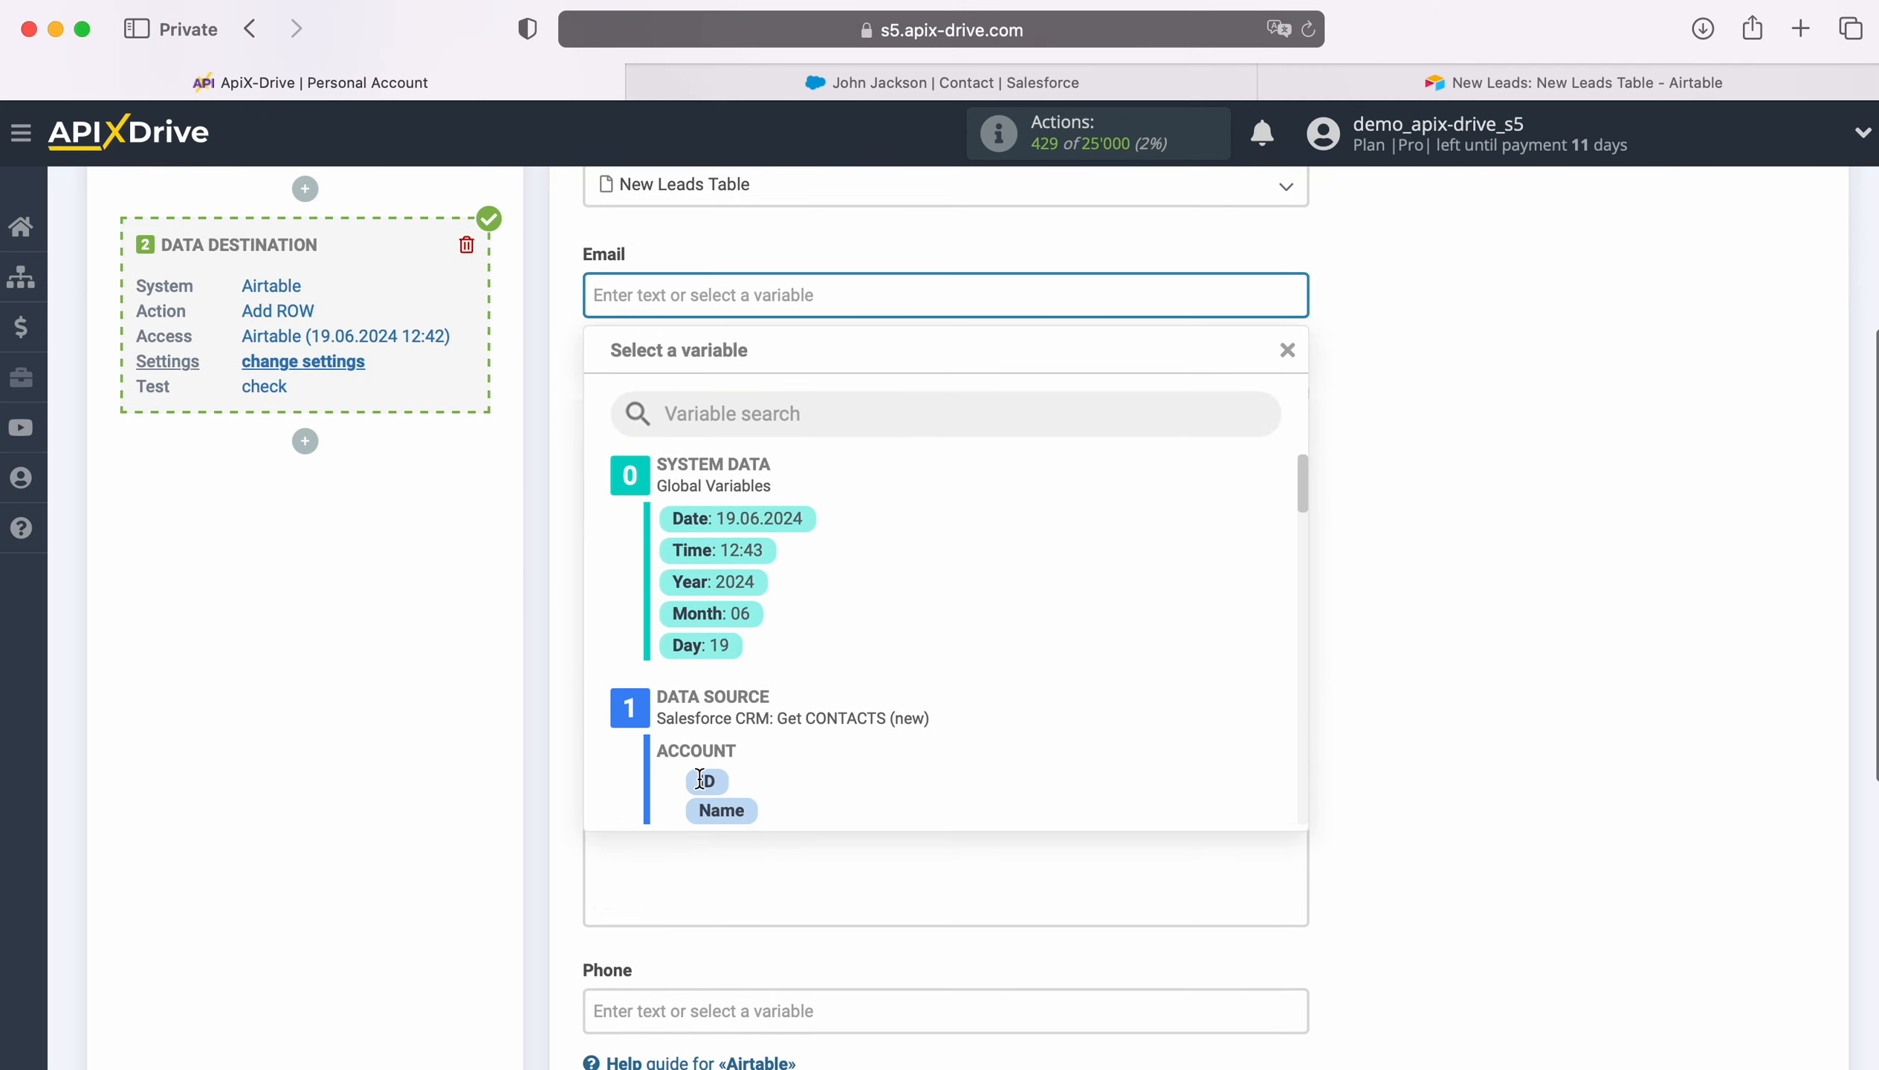
pyautogui.scroll(-5, 1063, 709)
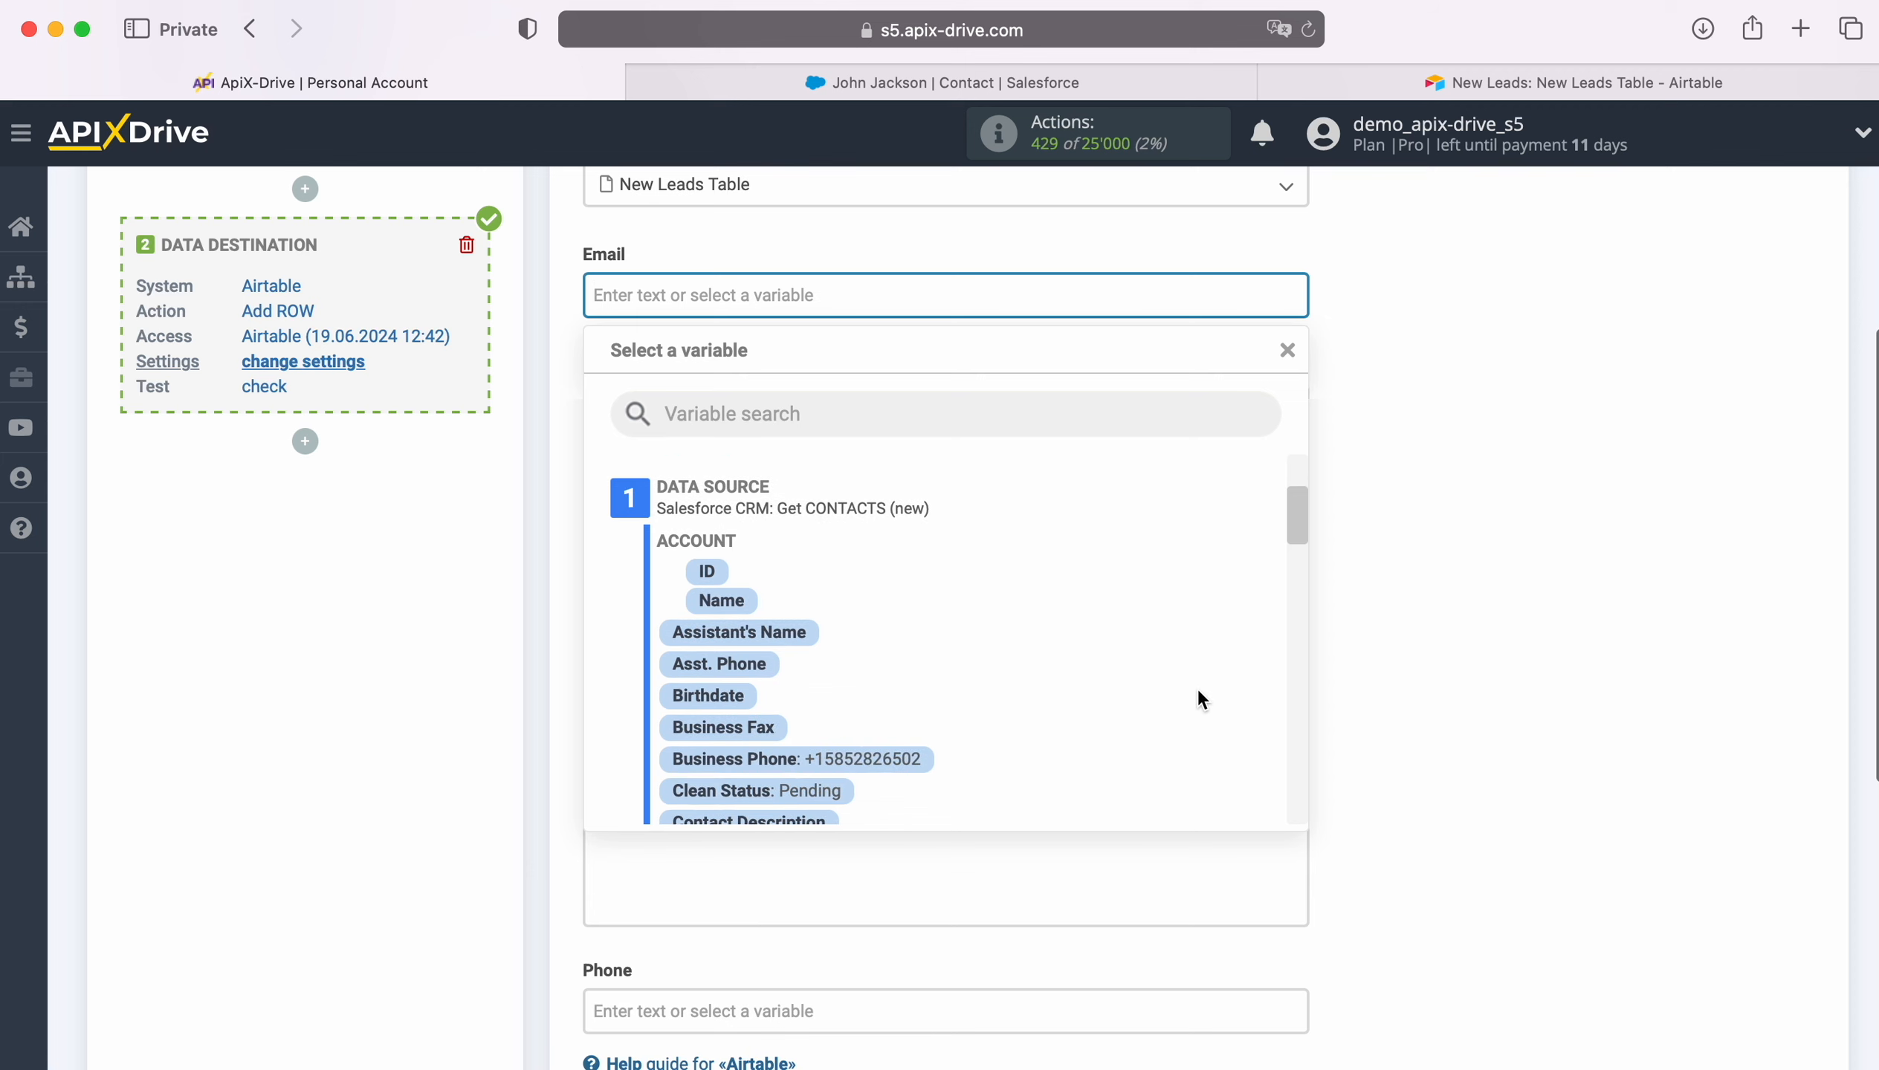
pyautogui.scroll(-4, 1199, 692)
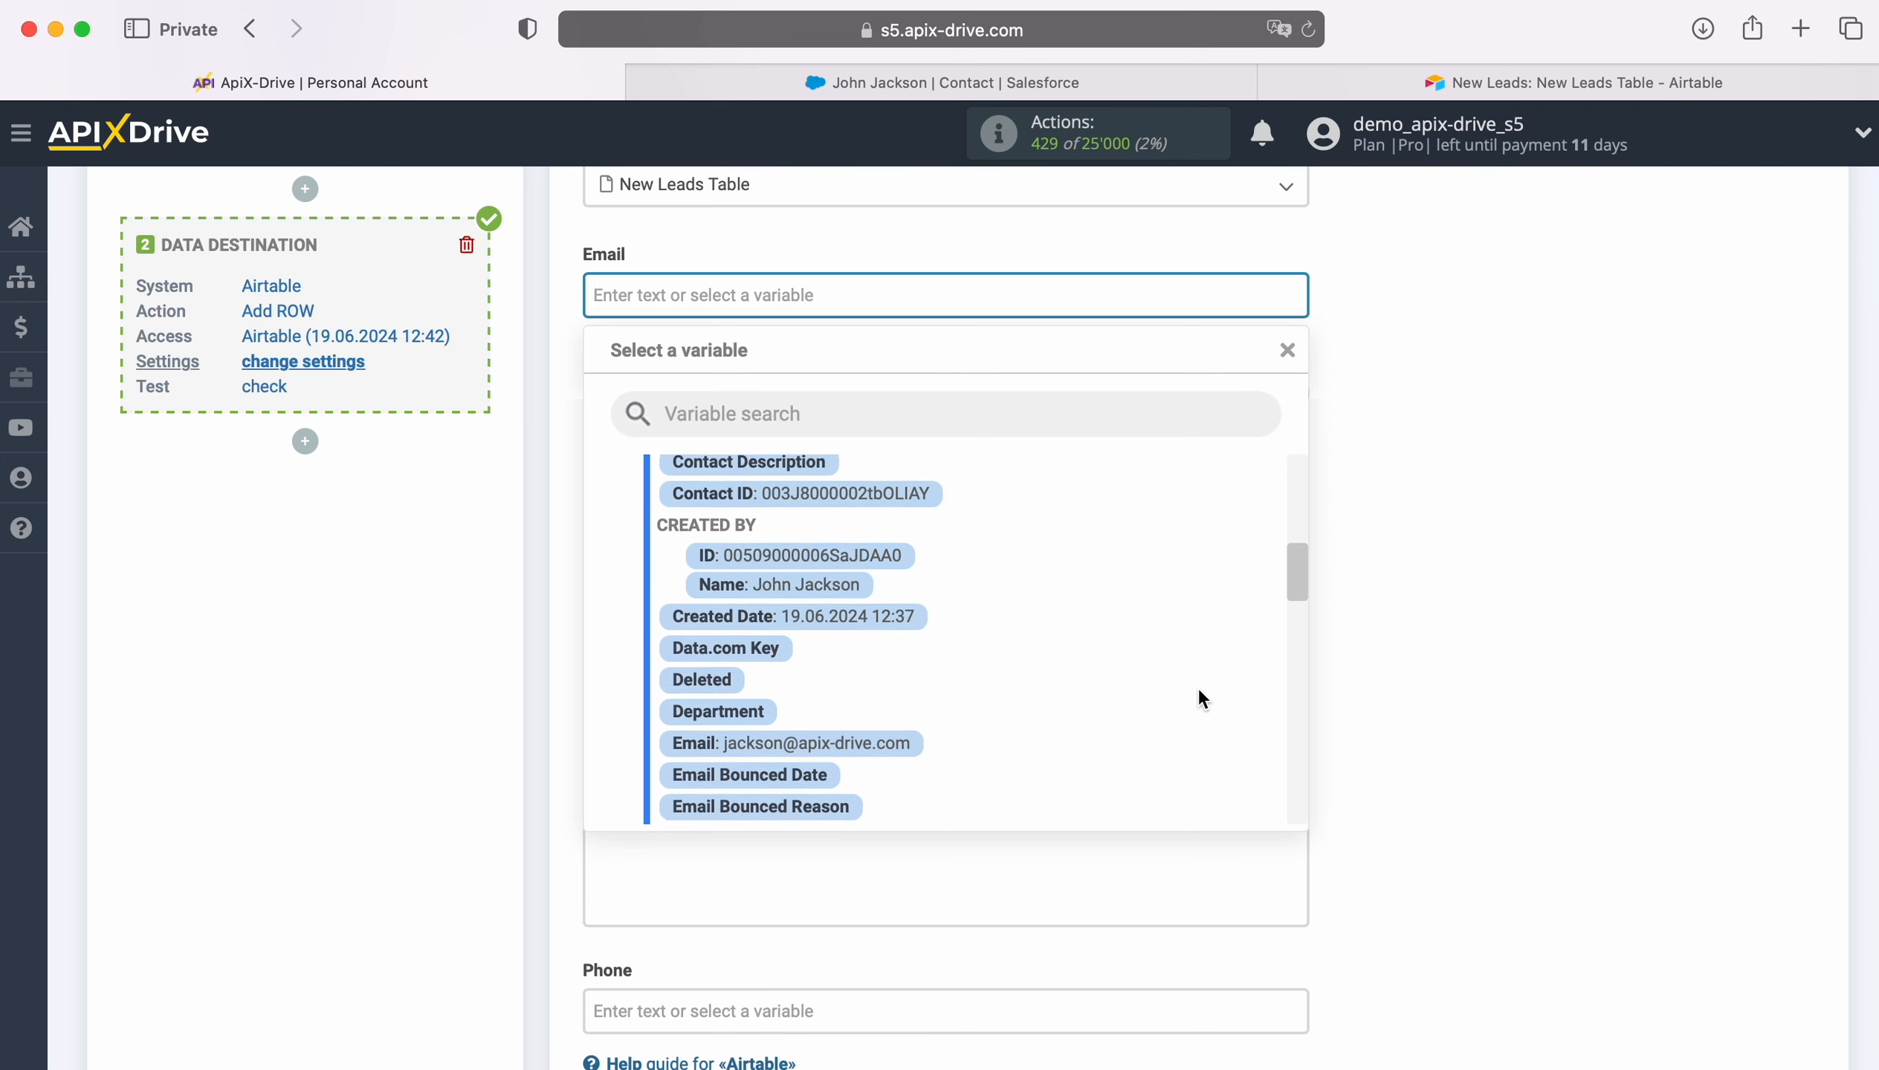
pyautogui.scroll(-2, 1198, 687)
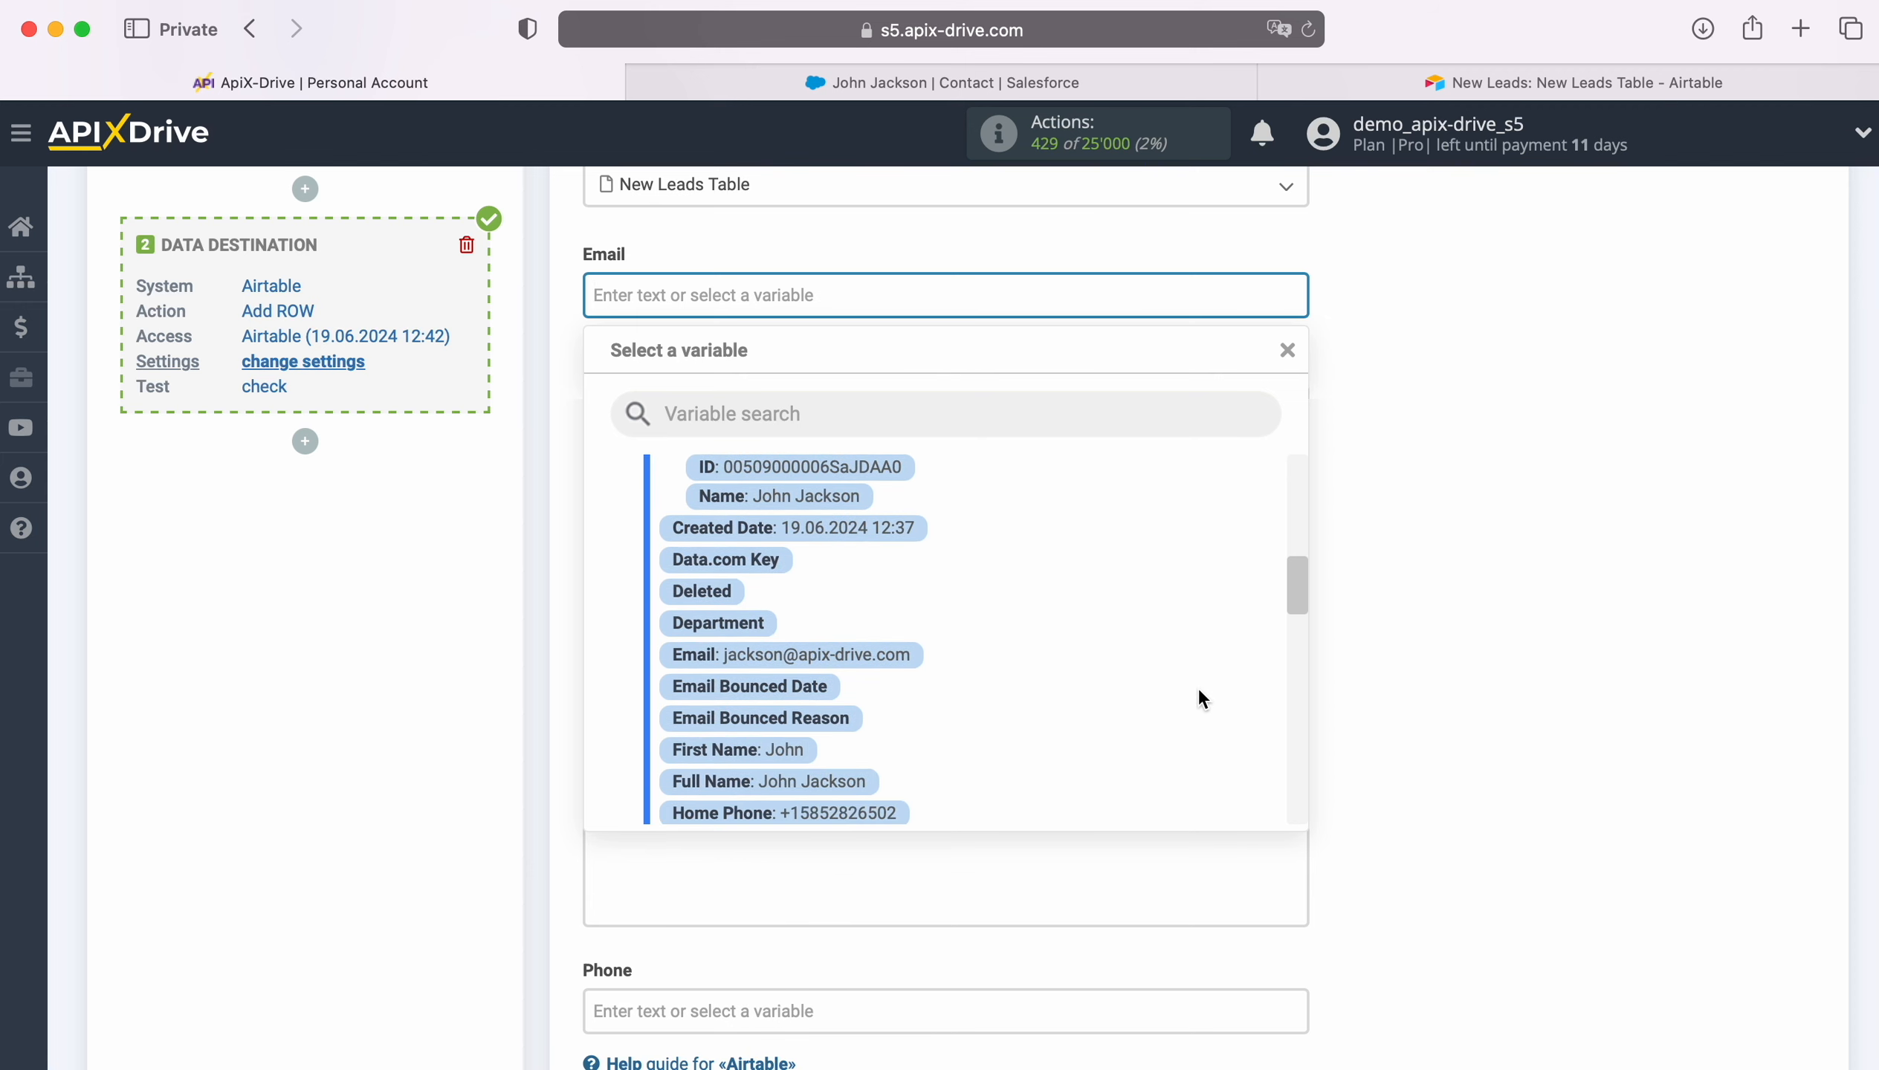
pyautogui.click(866, 651)
pyautogui.click(743, 403)
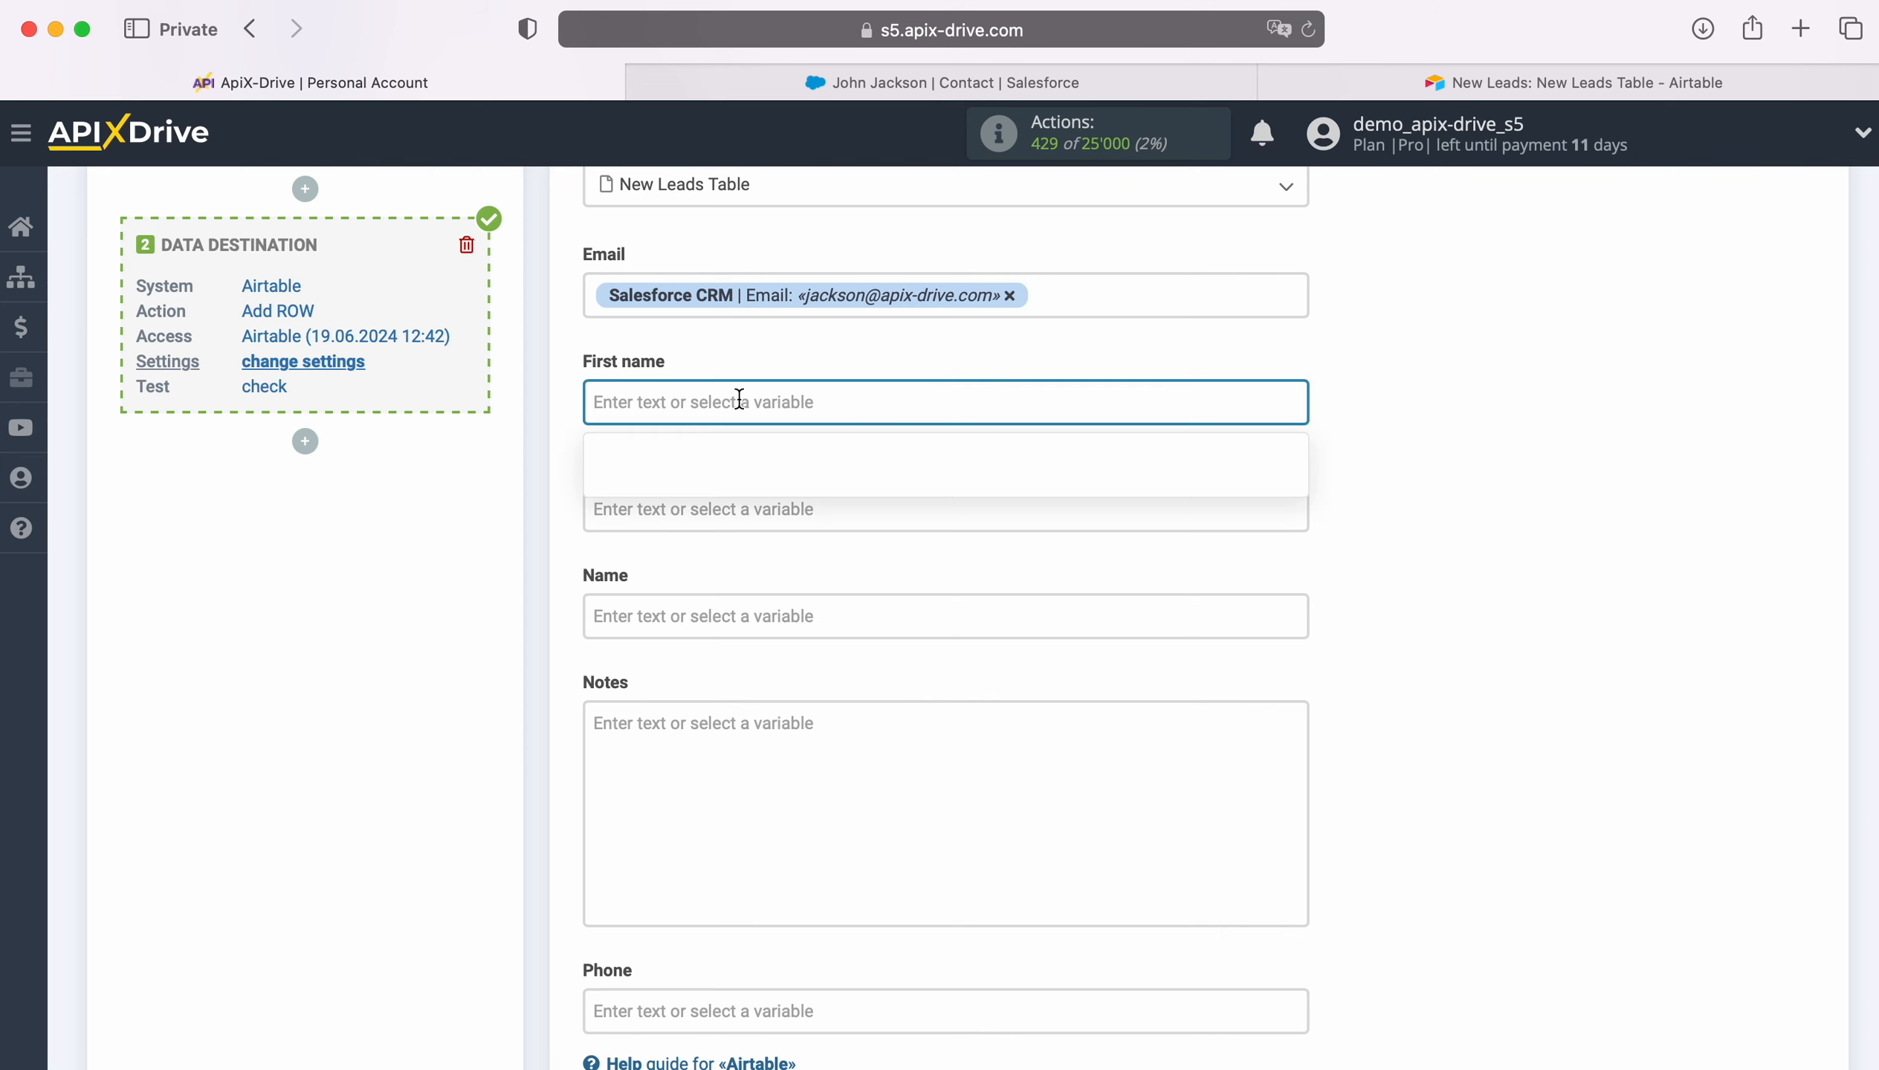
pyautogui.scroll(-6, 1164, 657)
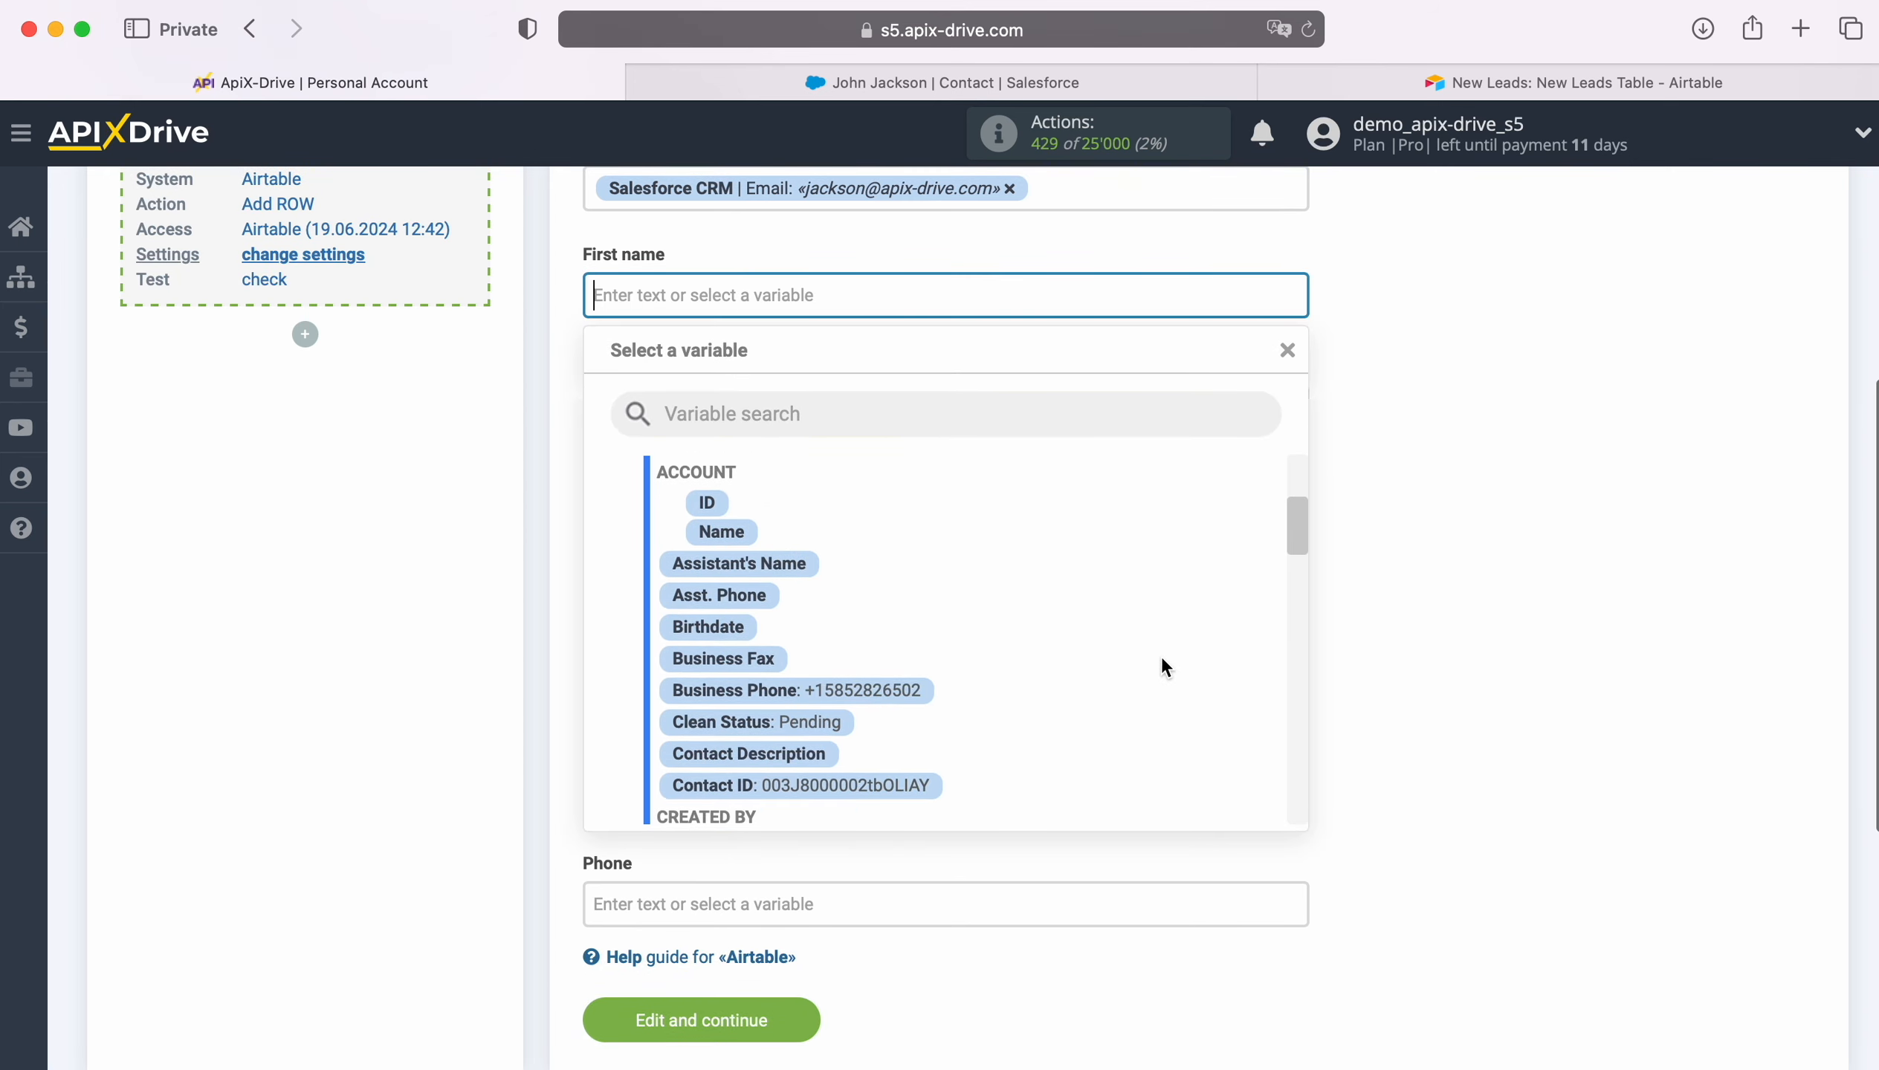
pyautogui.scroll(-5, 1161, 659)
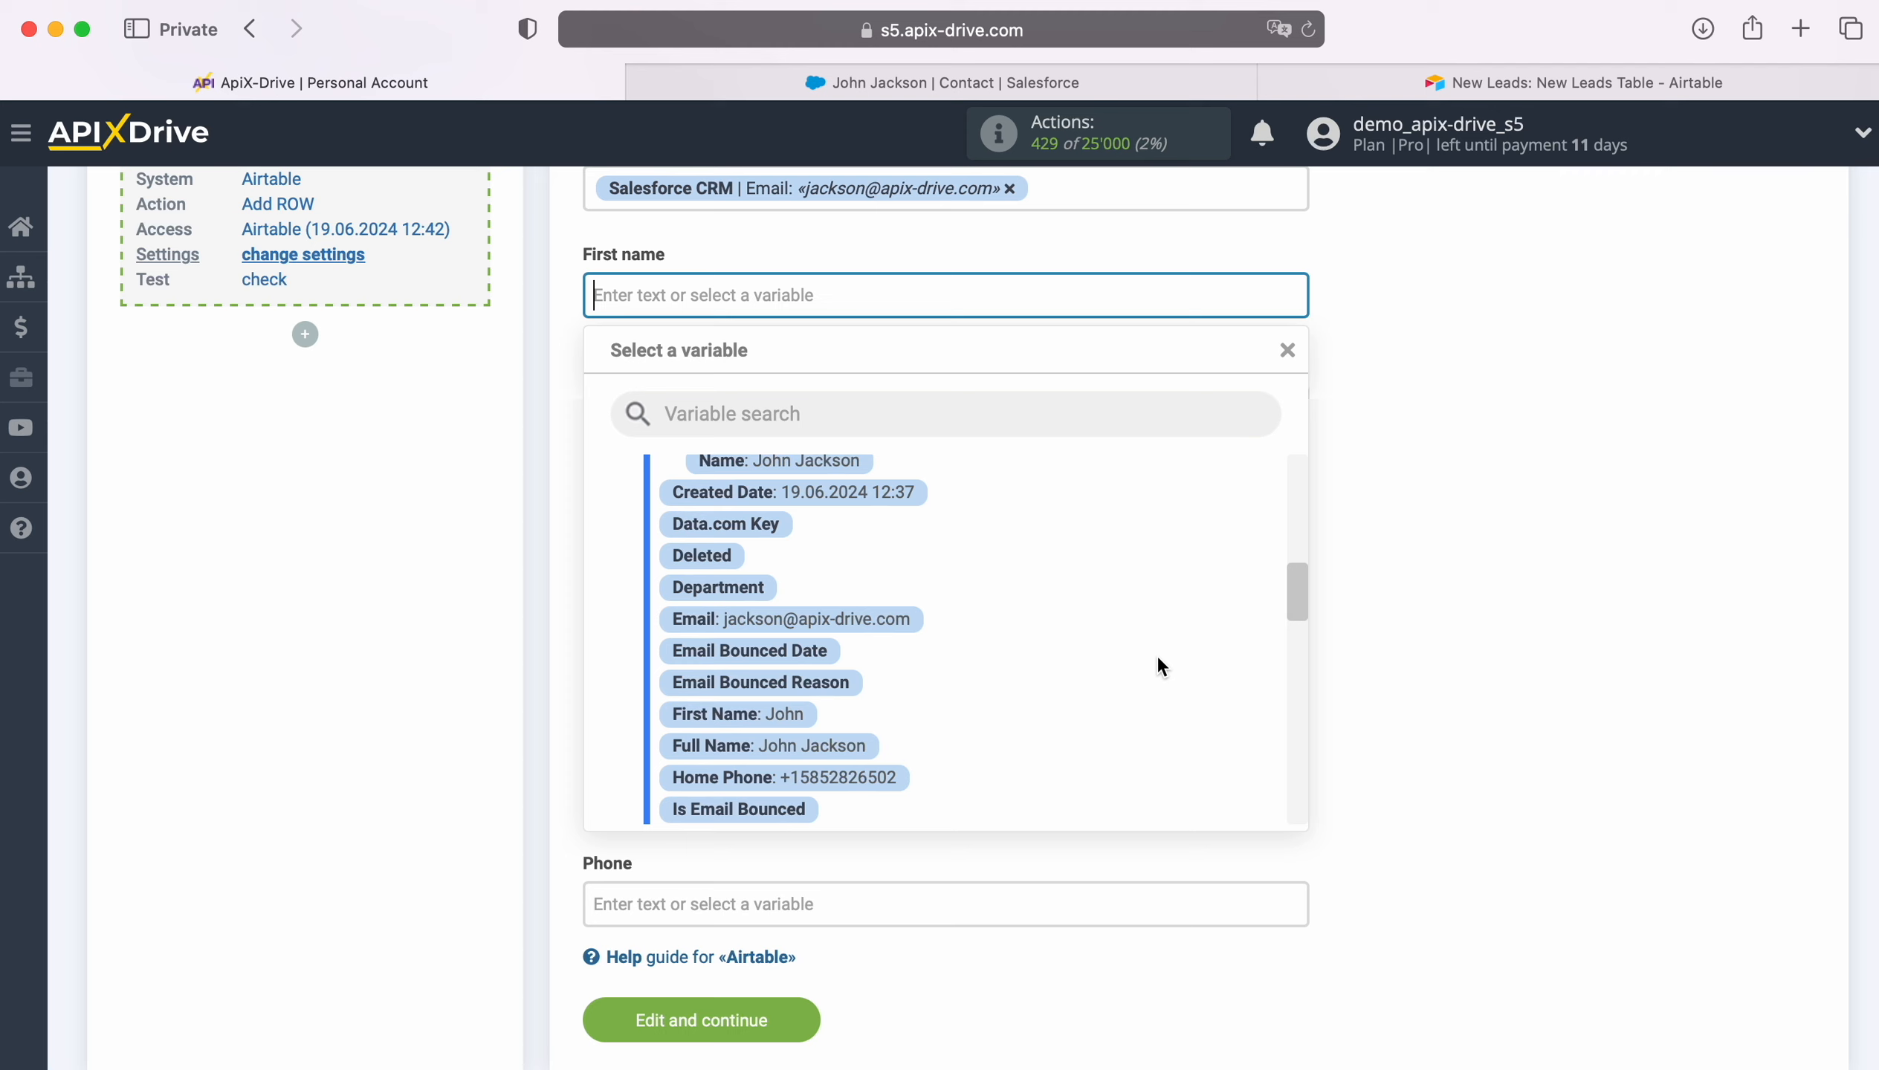
pyautogui.scroll(-1, 1161, 664)
pyautogui.click(738, 611)
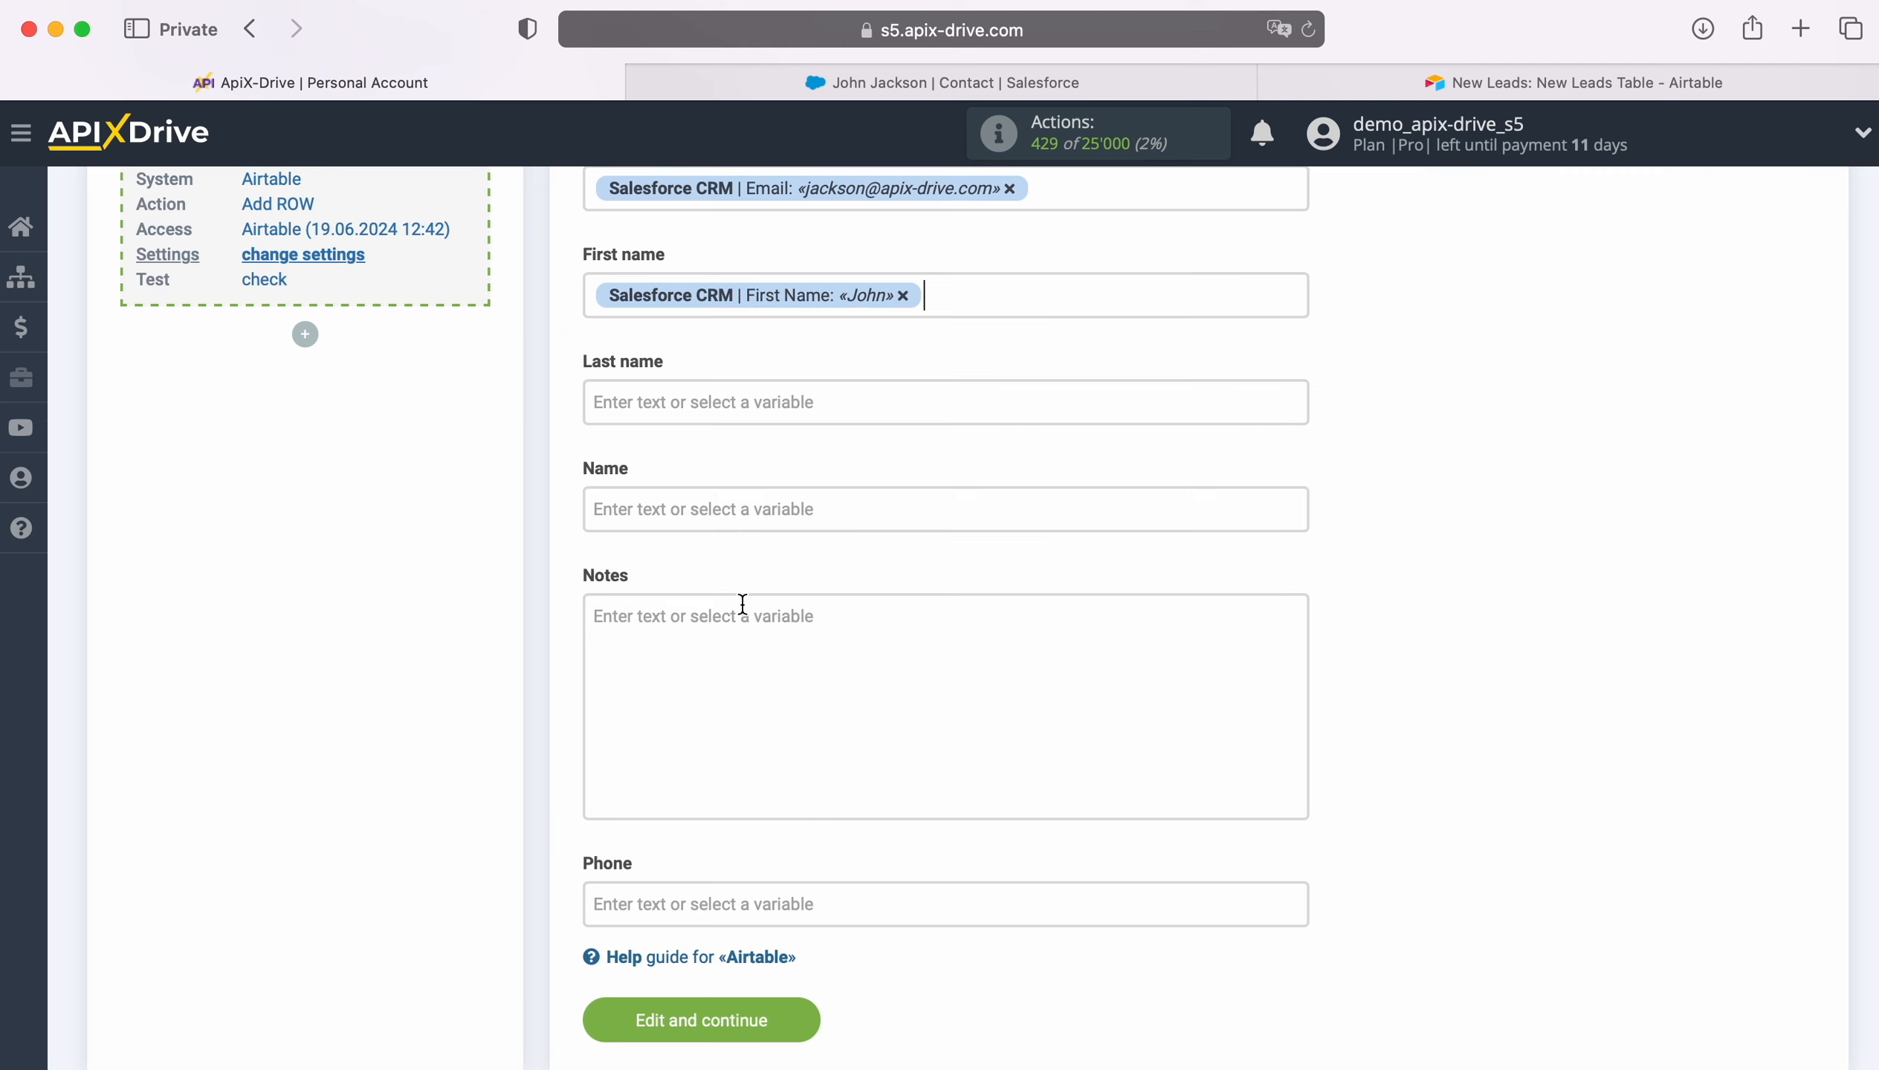
# - Map Last name to the contact's Last Name and Name to its Full Name
pyautogui.click(707, 409)
pyautogui.scroll(-6, 1137, 712)
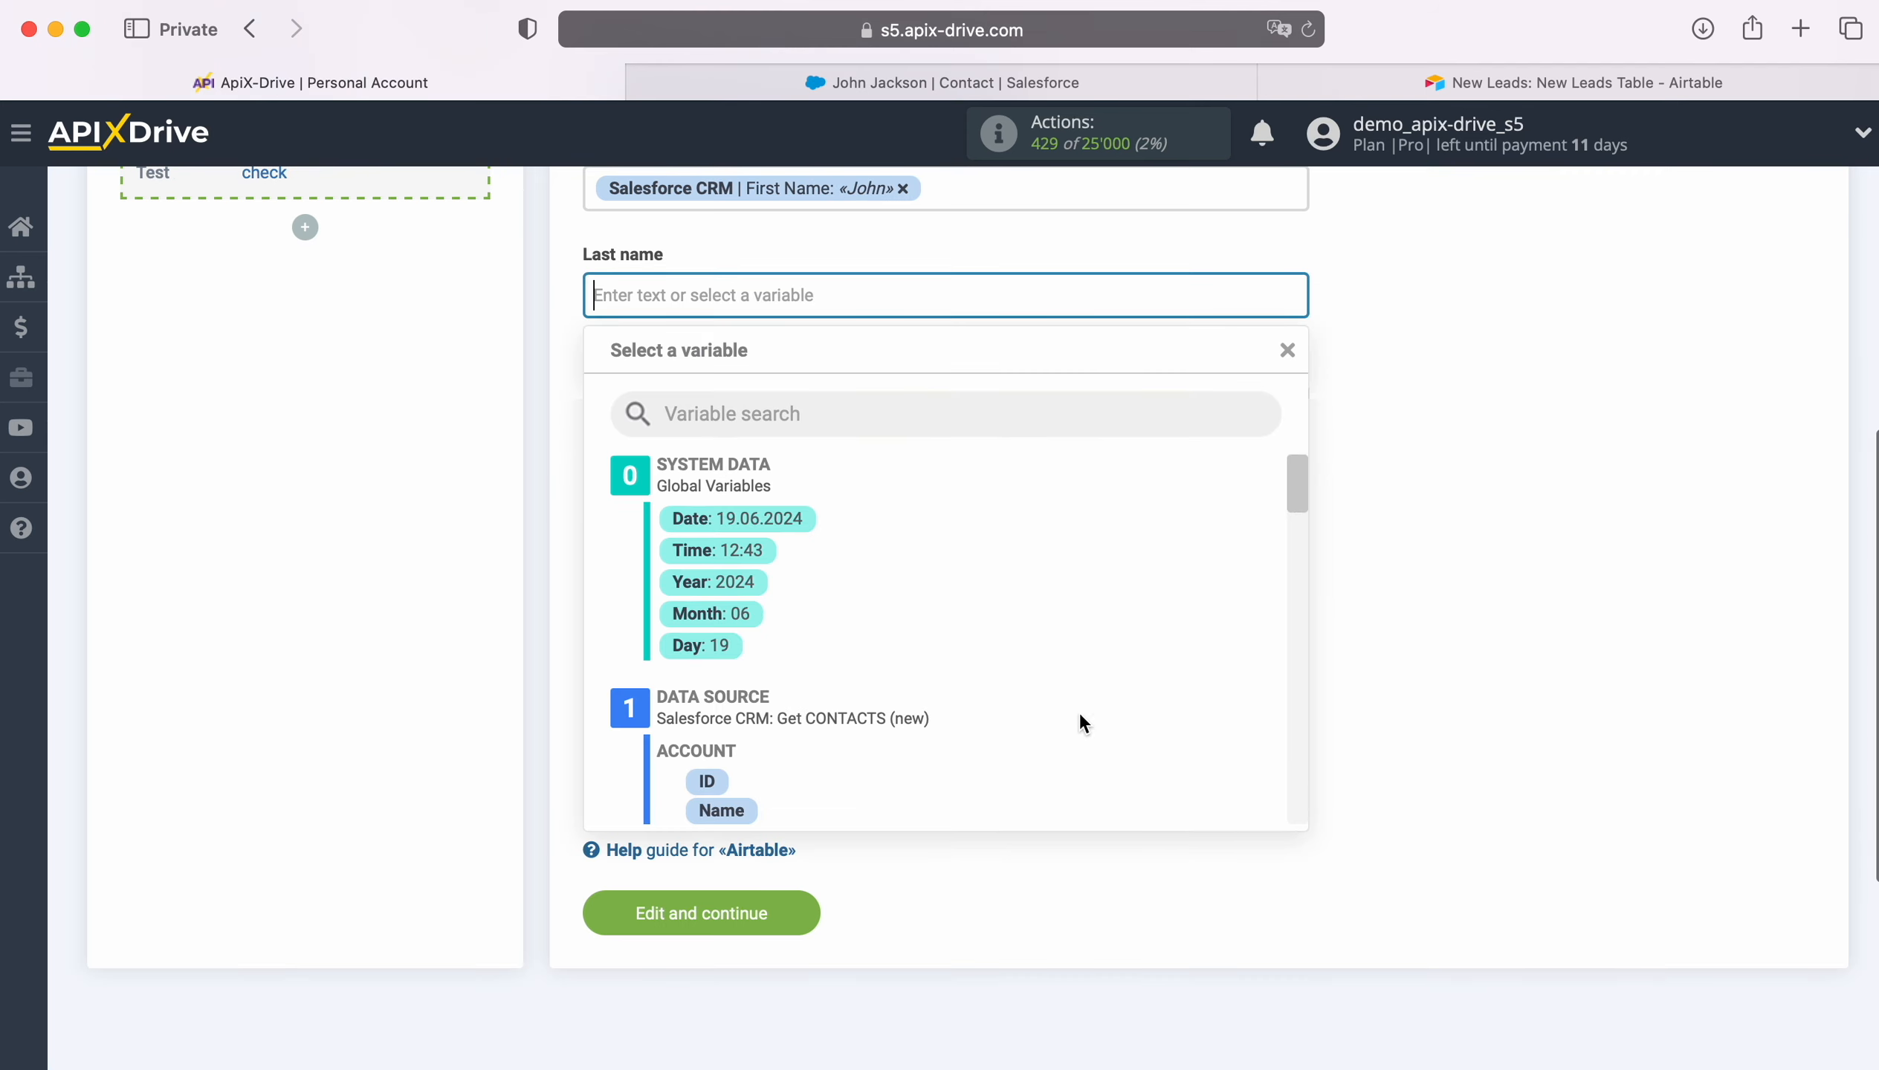
pyautogui.scroll(-5, 1136, 708)
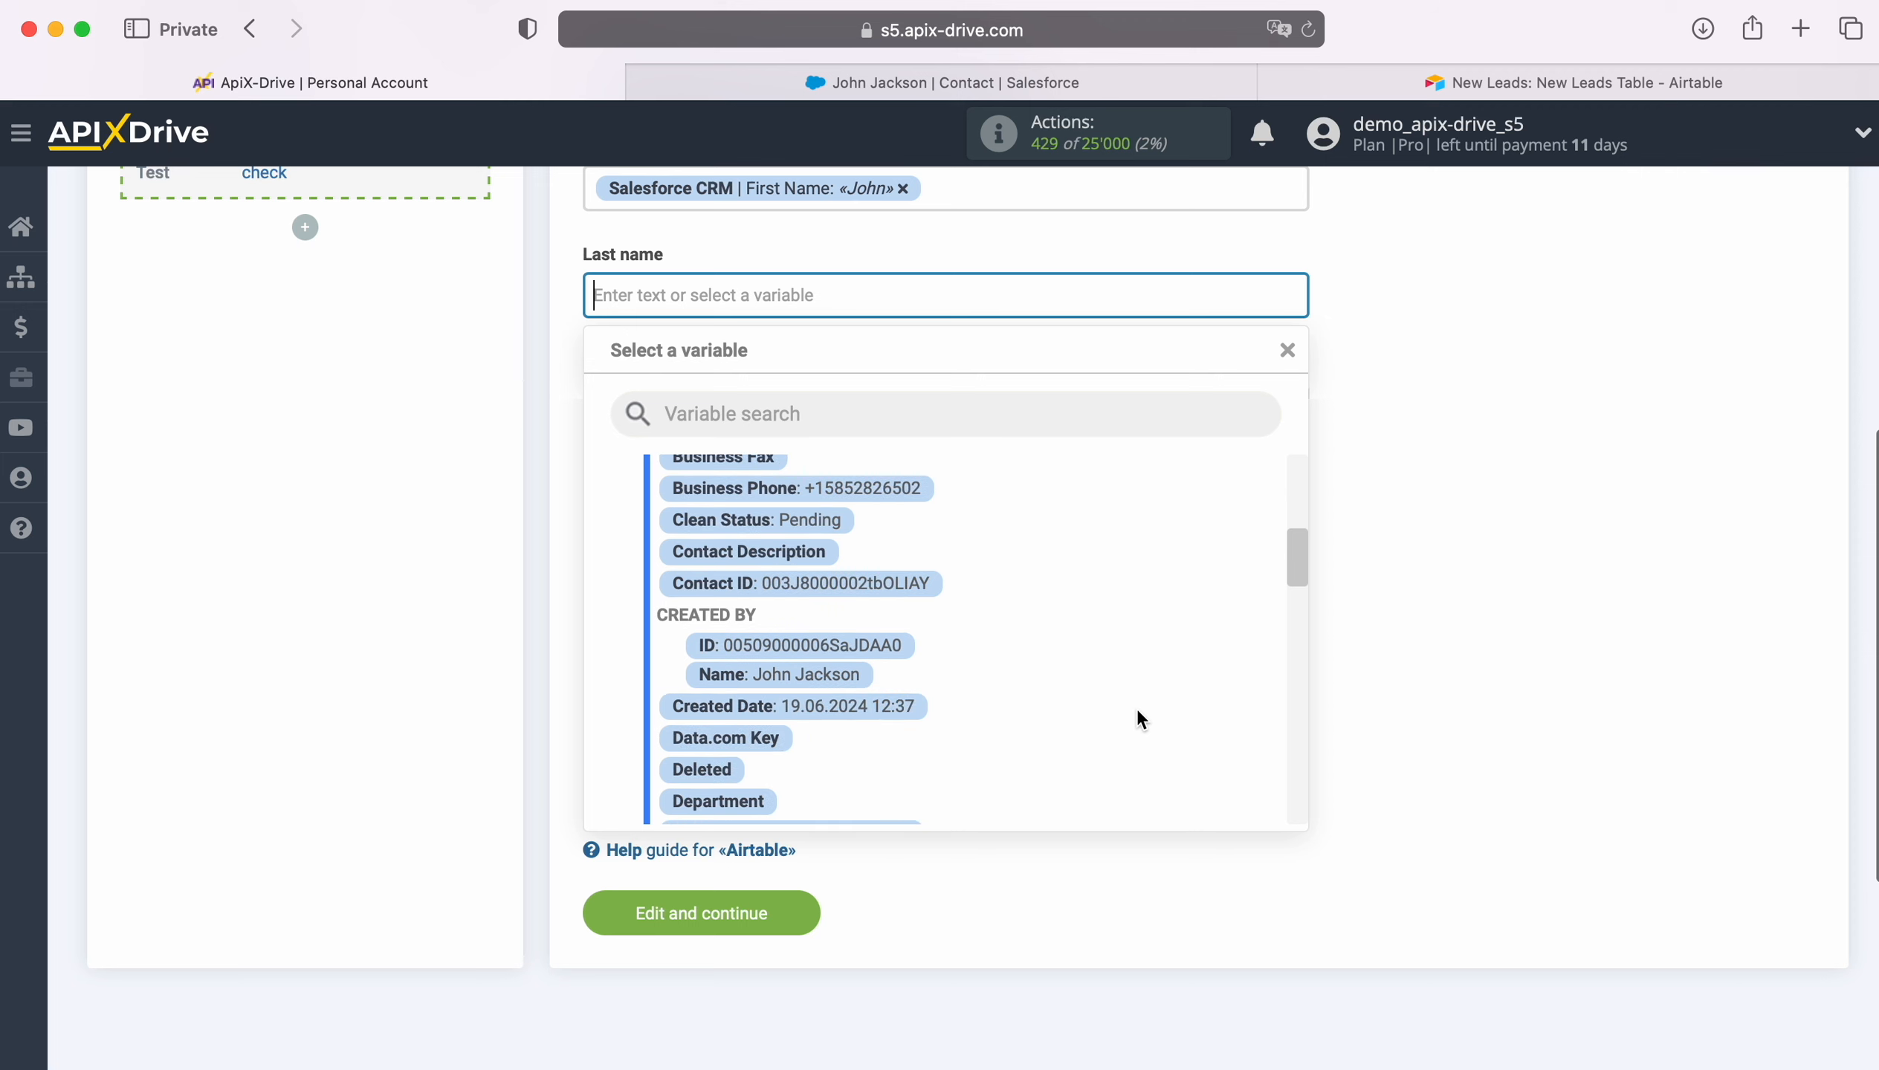
pyautogui.scroll(-5, 1139, 712)
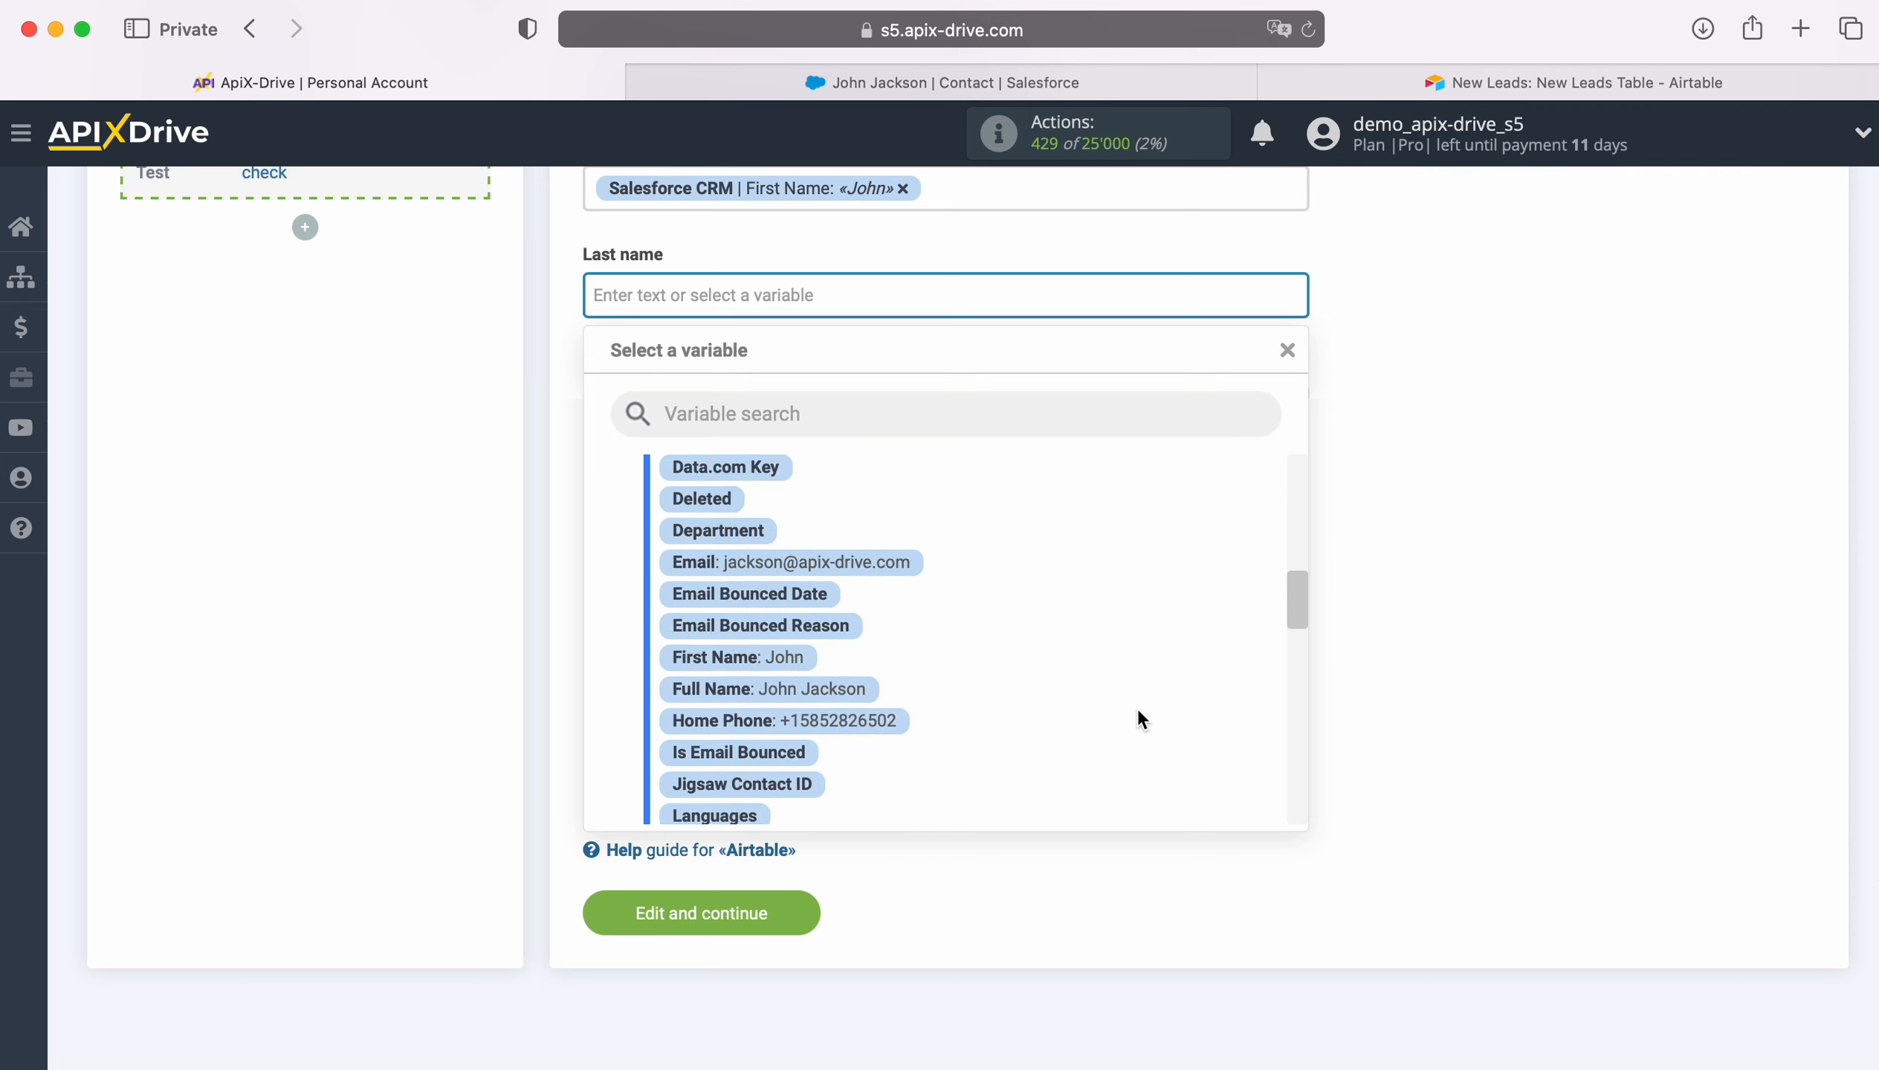
pyautogui.scroll(-3, 1138, 721)
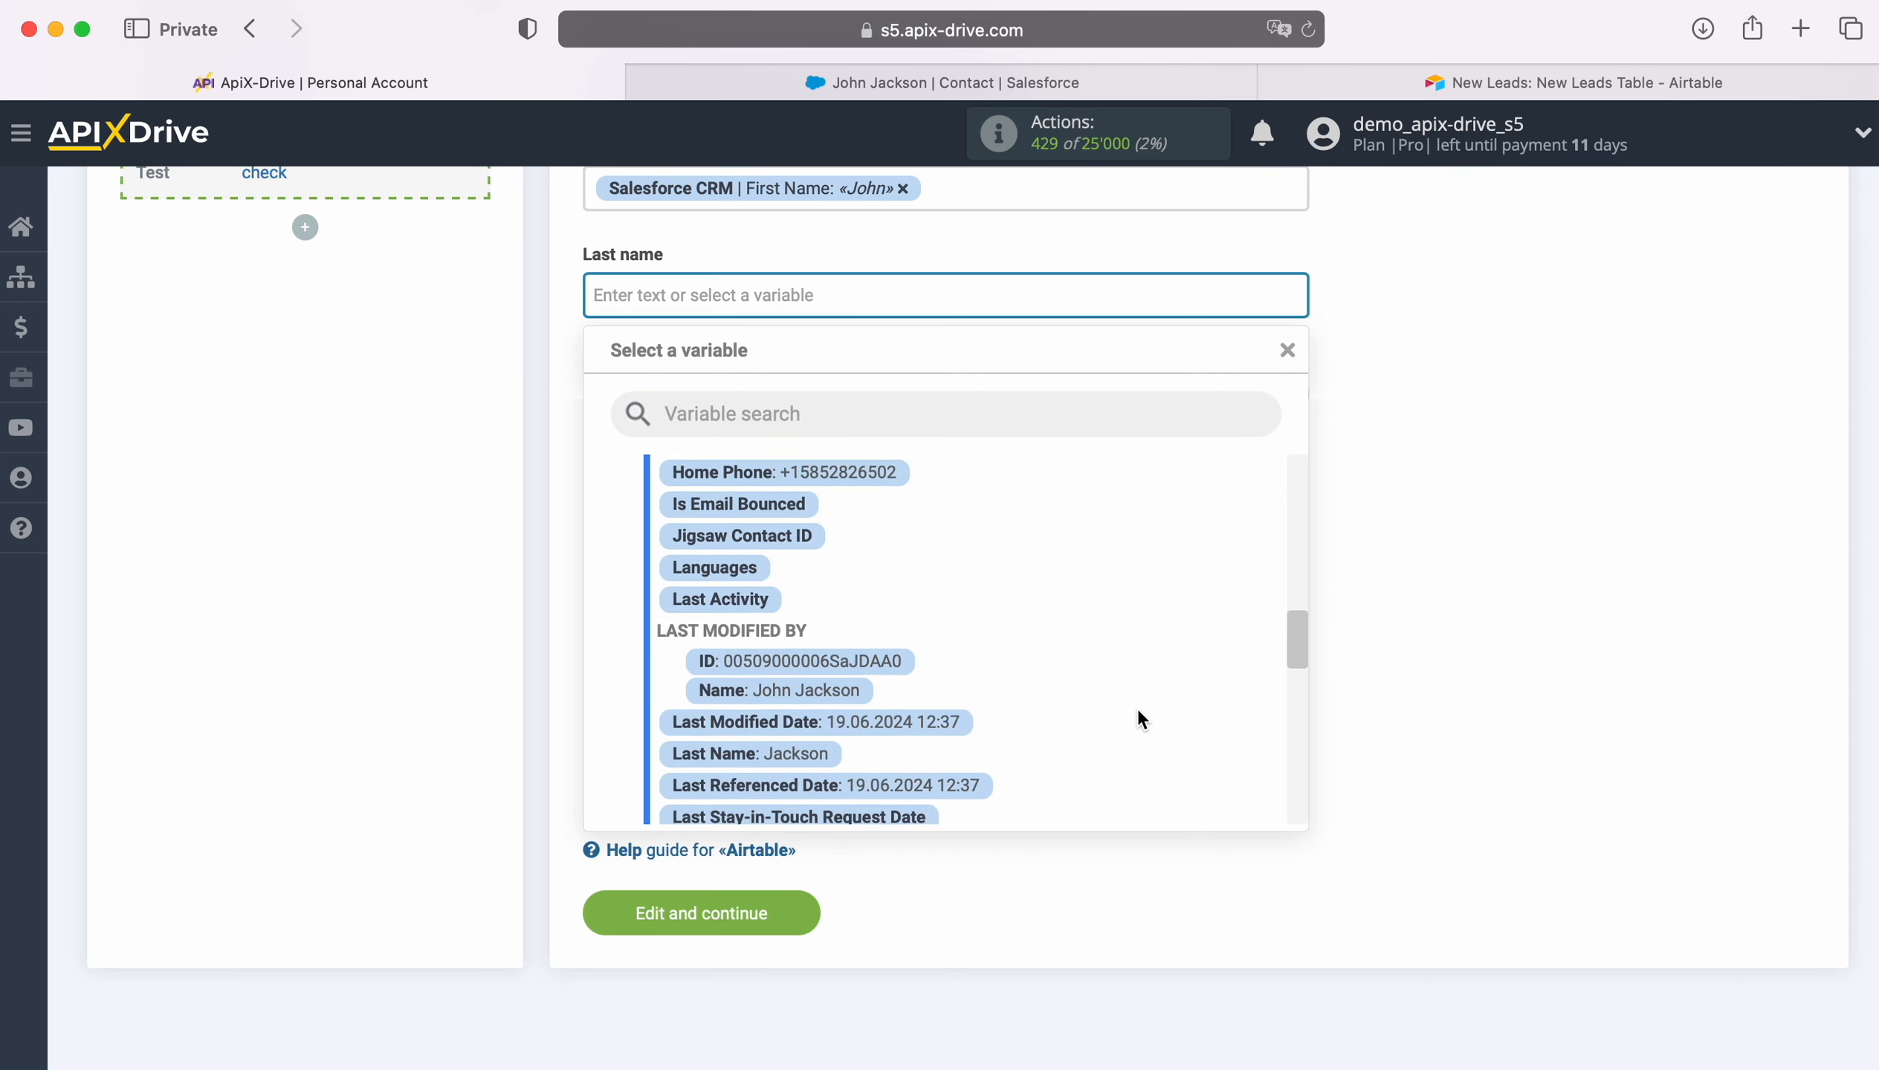
pyautogui.click(761, 668)
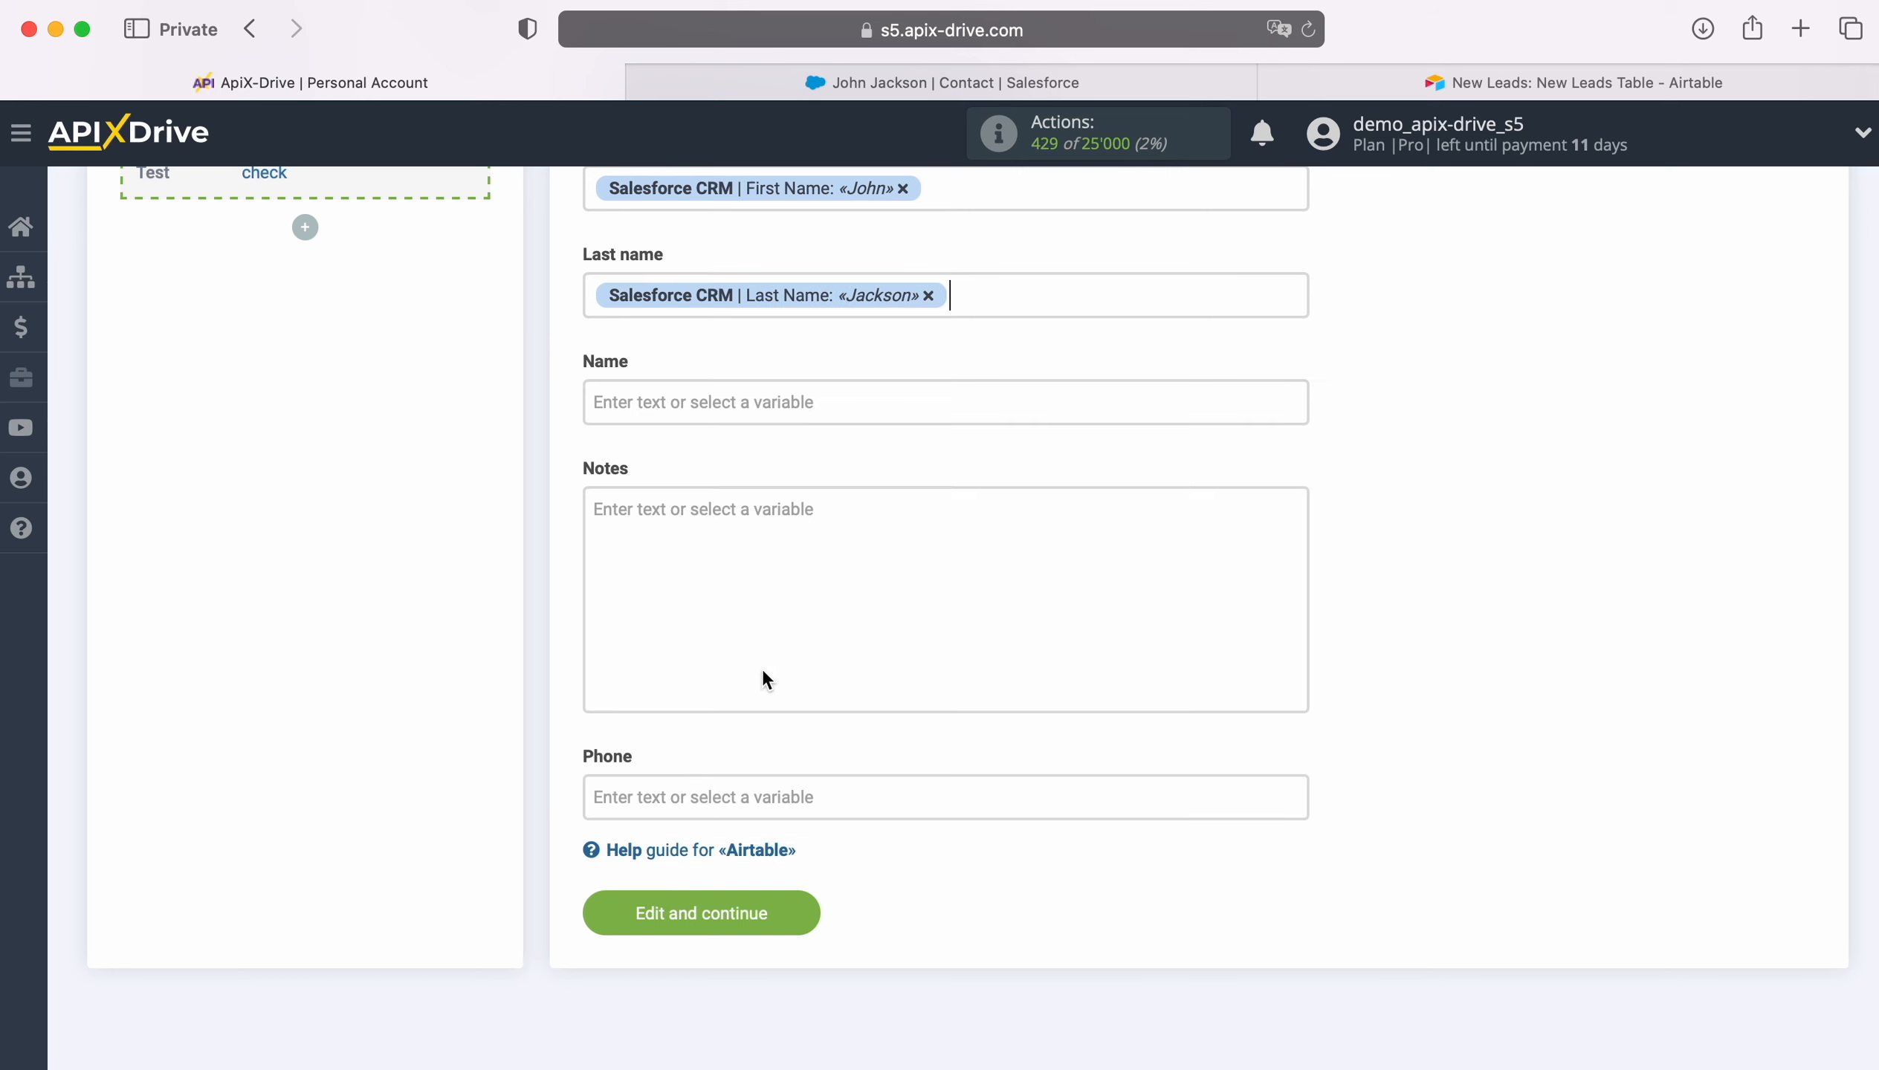
pyautogui.click(726, 406)
pyautogui.scroll(-6, 1101, 708)
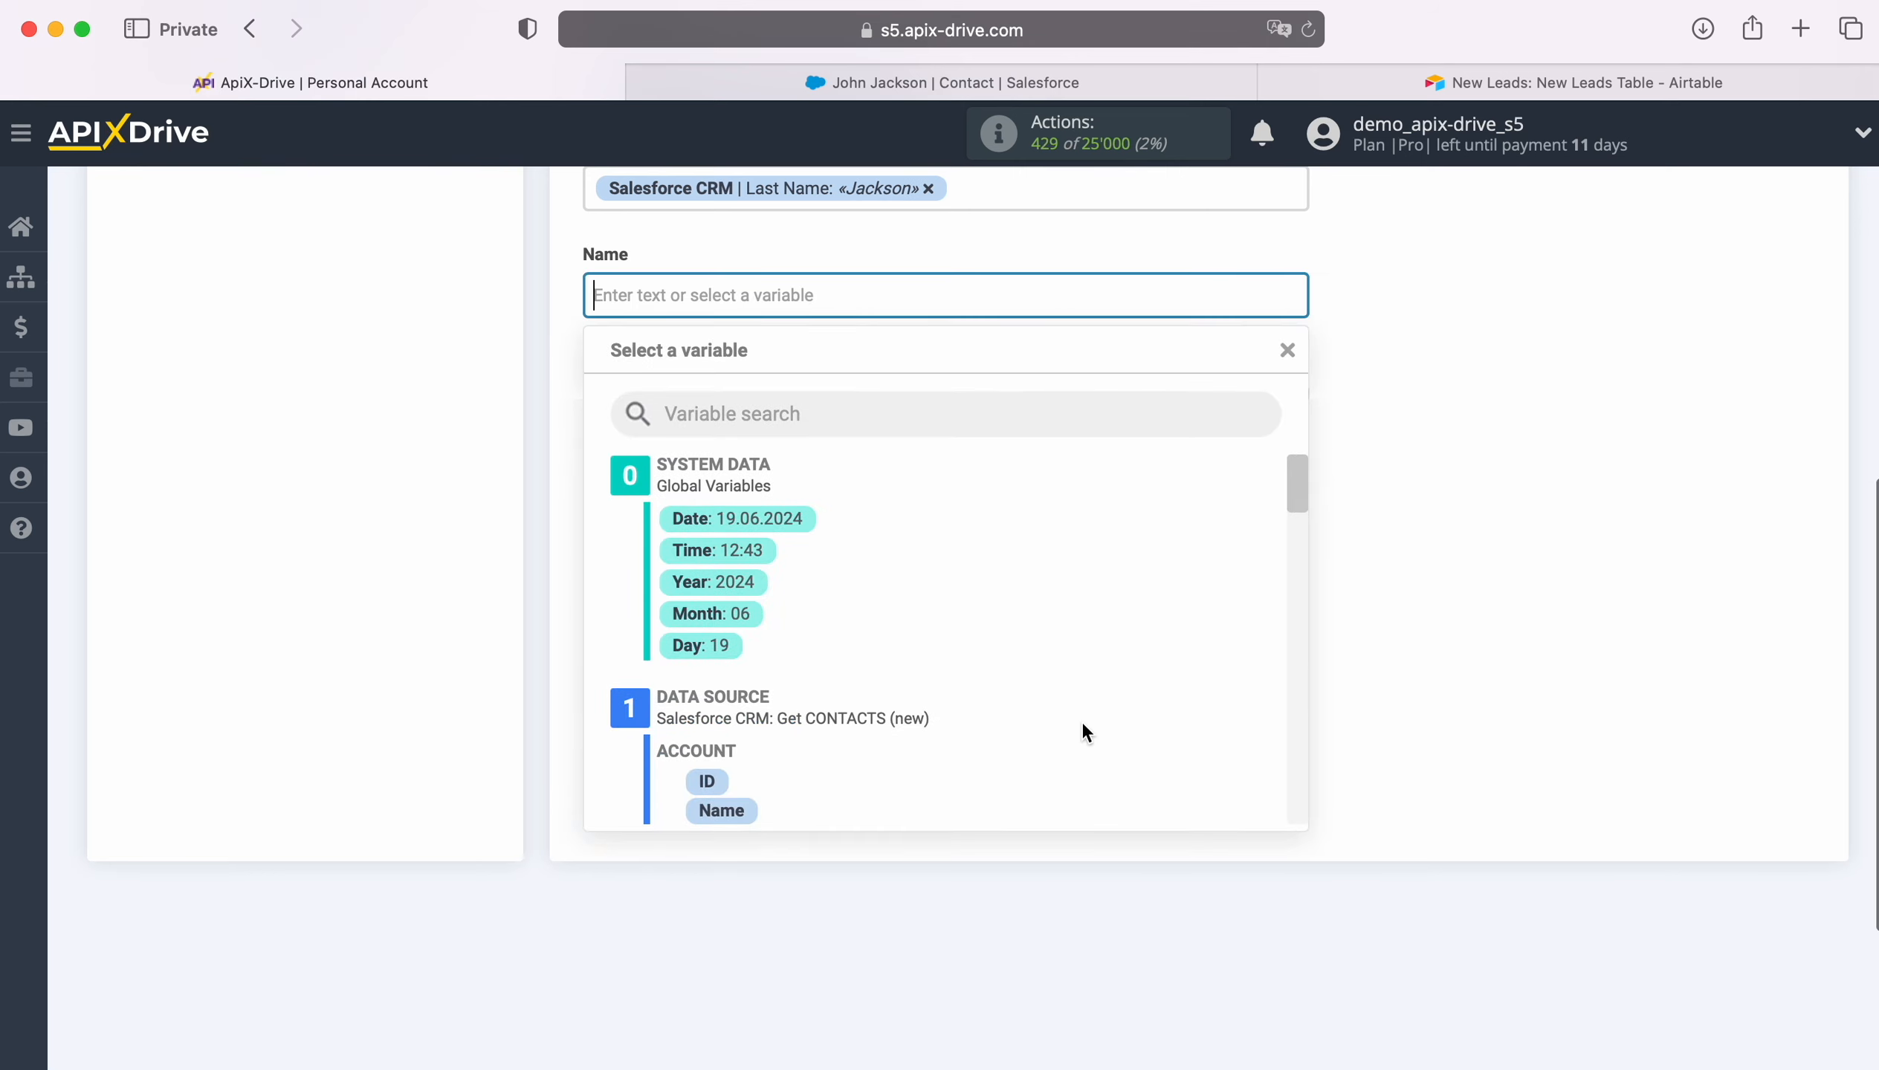
pyautogui.scroll(-4, 1104, 707)
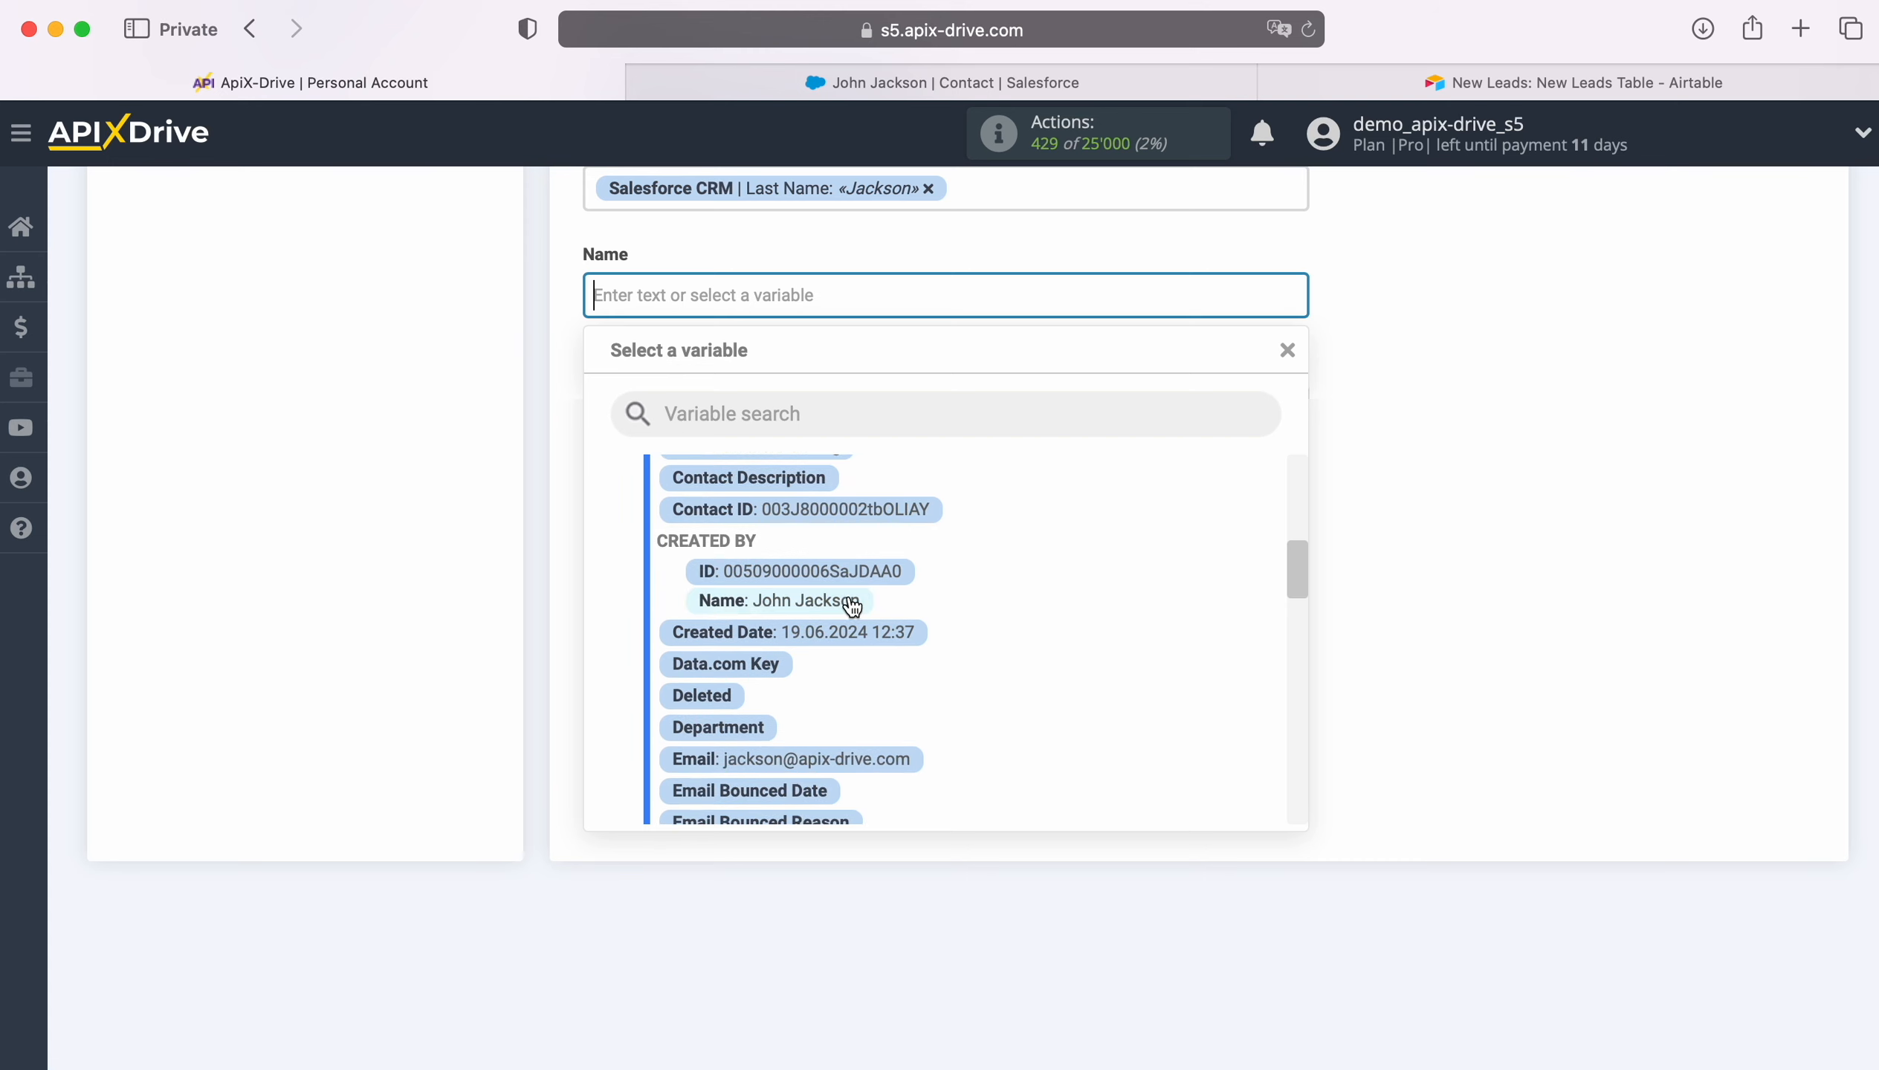
pyautogui.scroll(-4, 1054, 606)
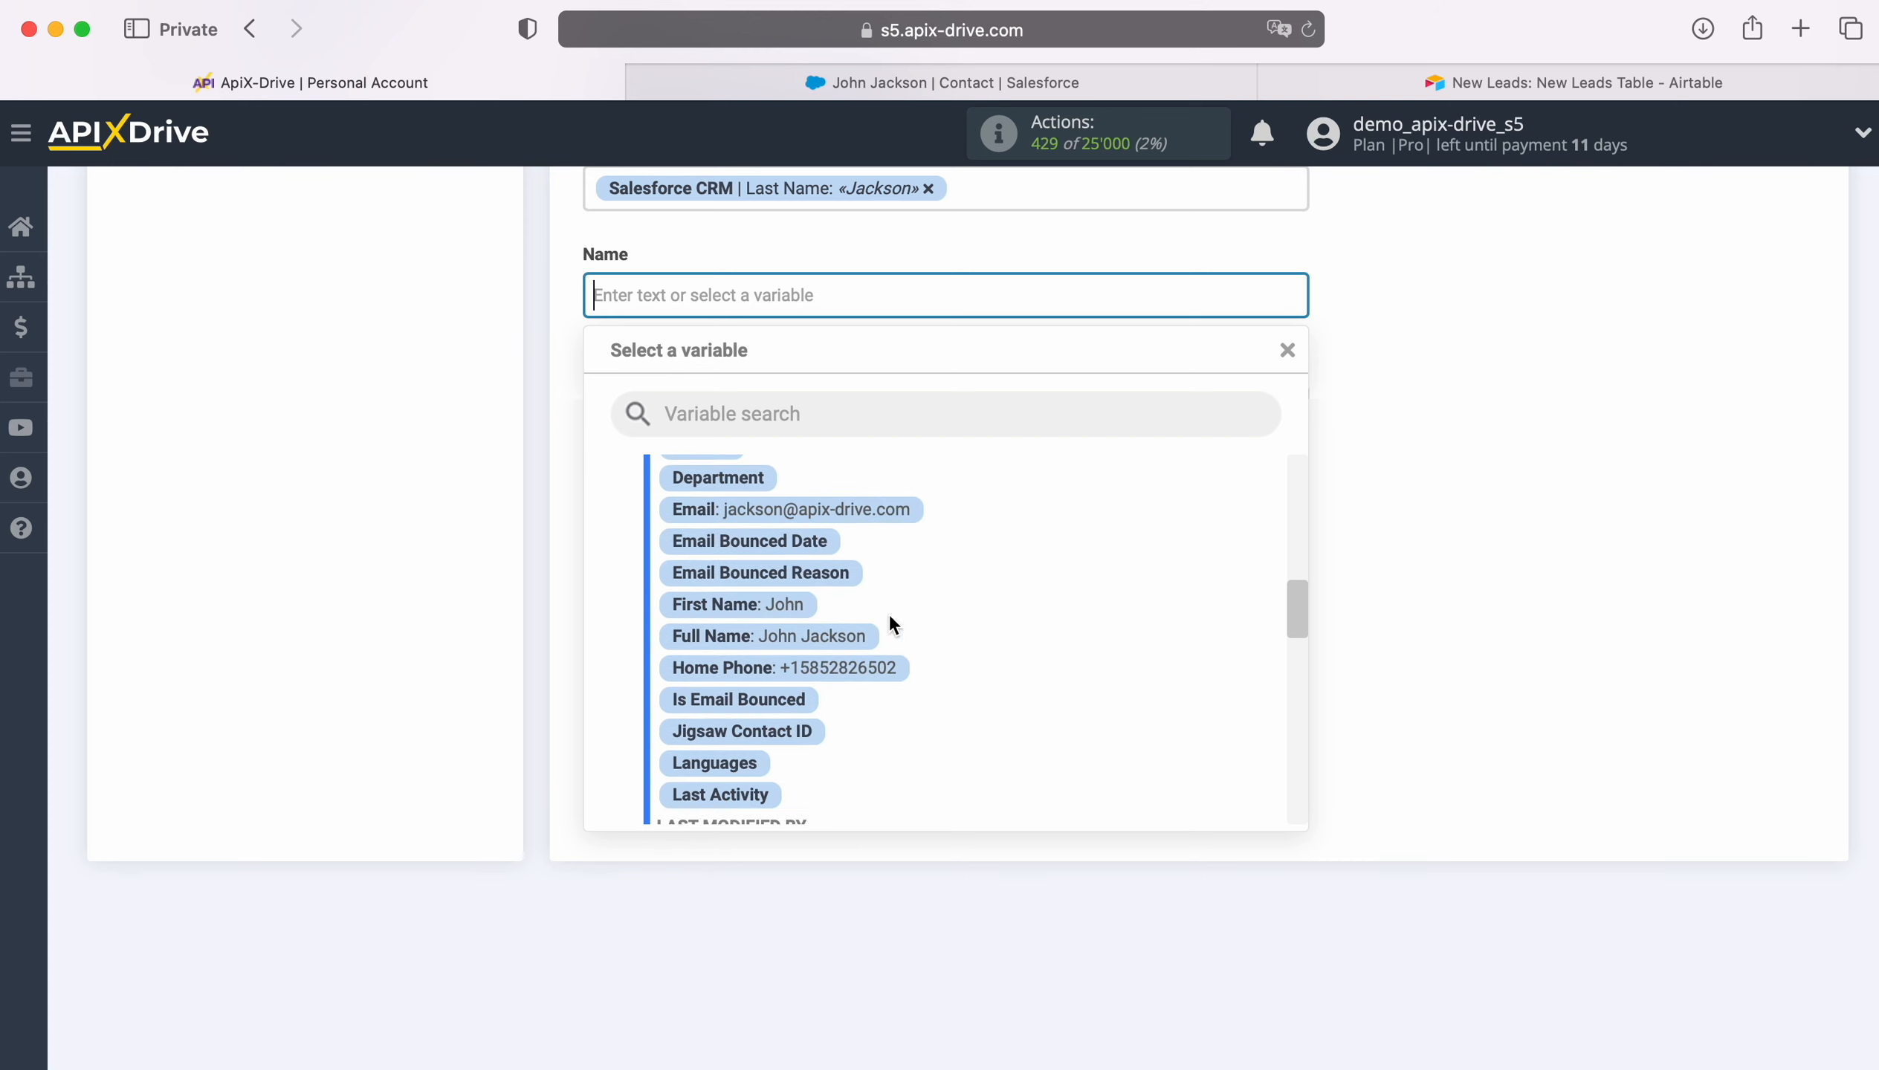
pyautogui.click(839, 635)
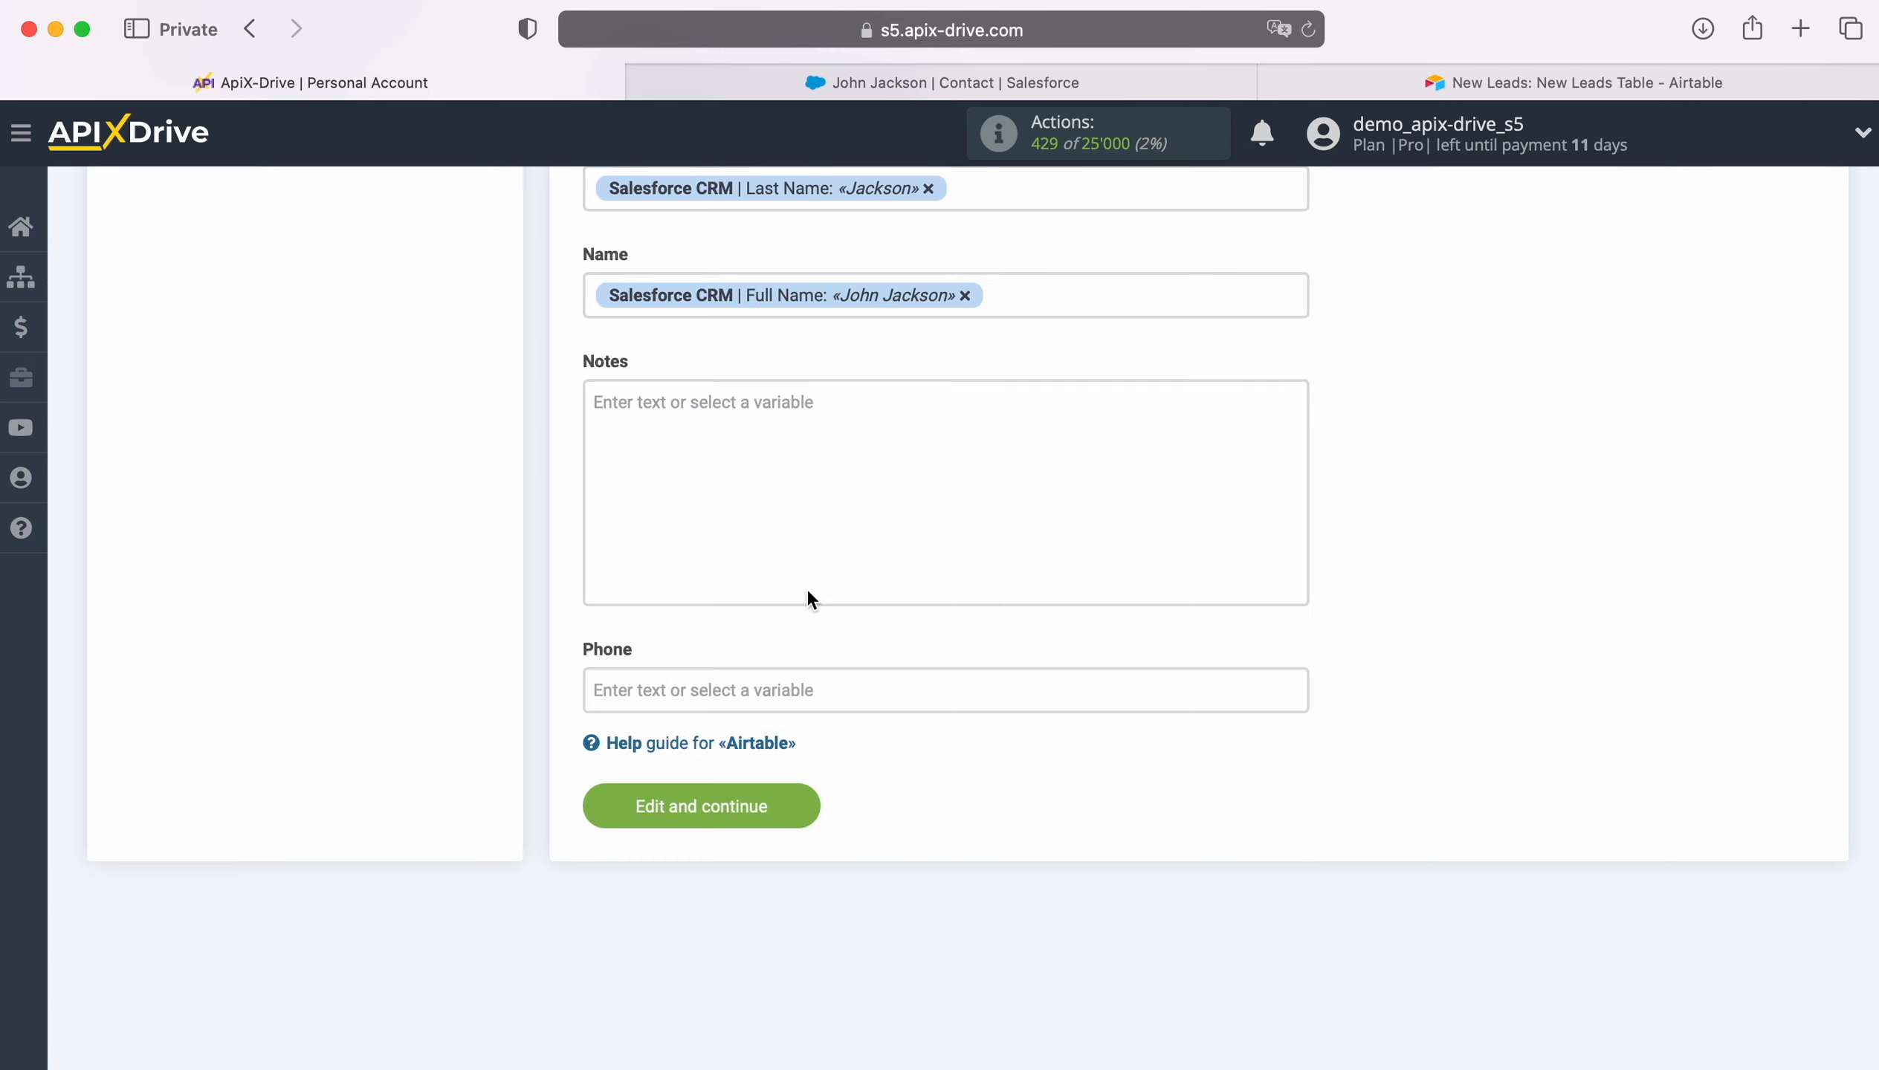
# - Fill the Notes field with the text 'New Contact from SalesForceCRM'
pyautogui.click(734, 414)
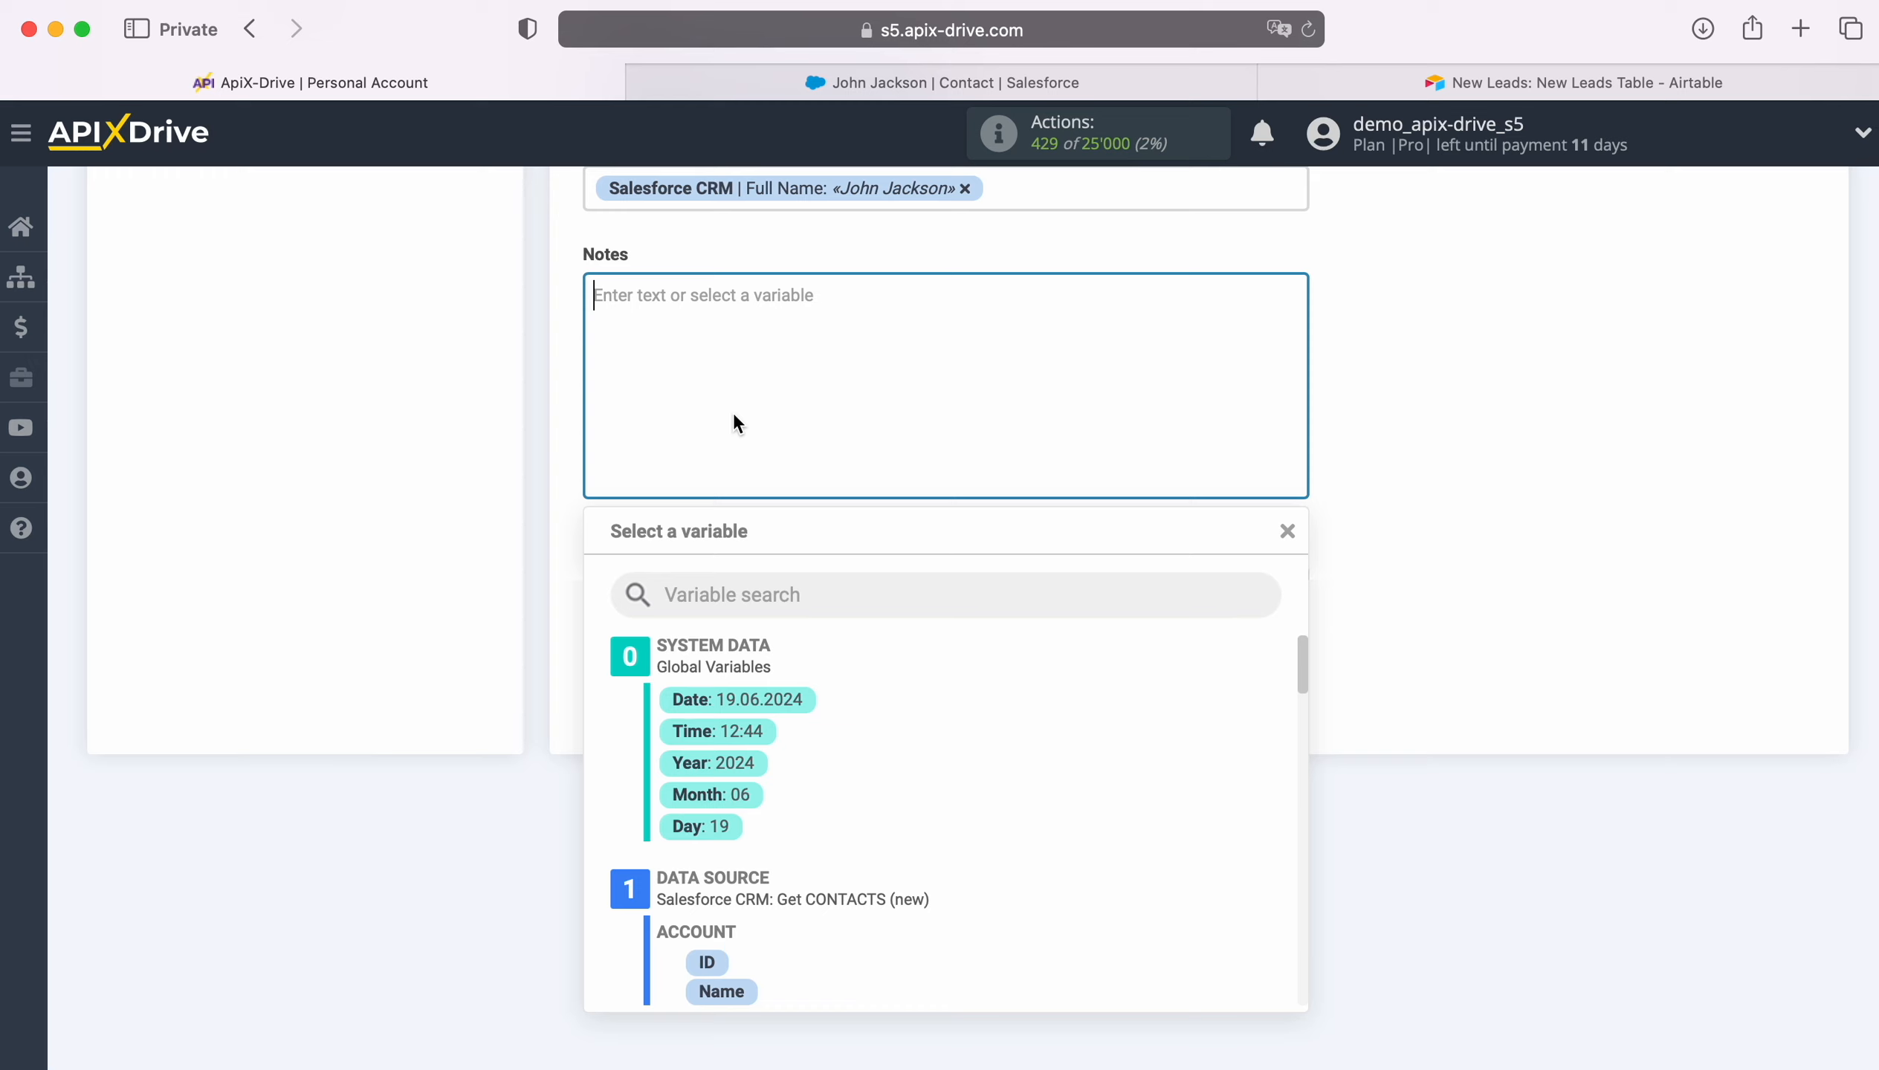
pyautogui.write('New Conta')
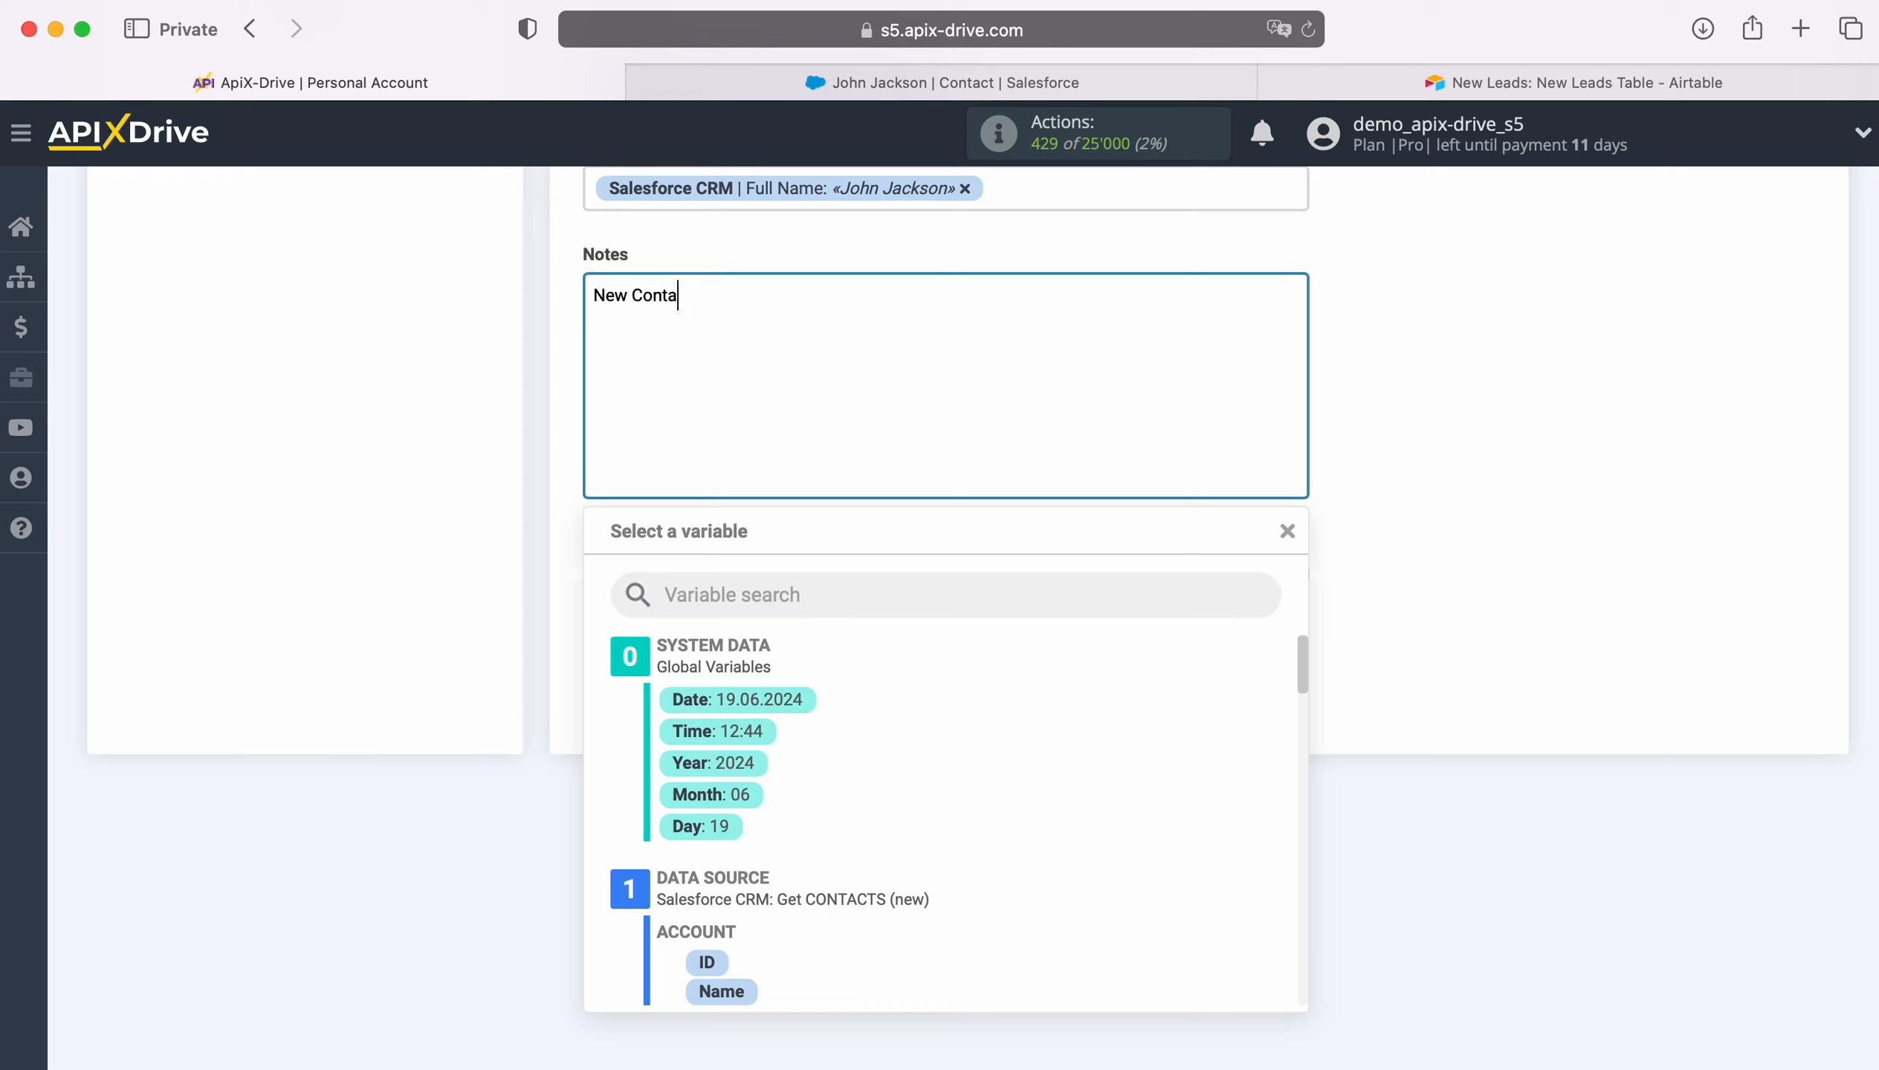
pyautogui.write('ct from SalesForceC')
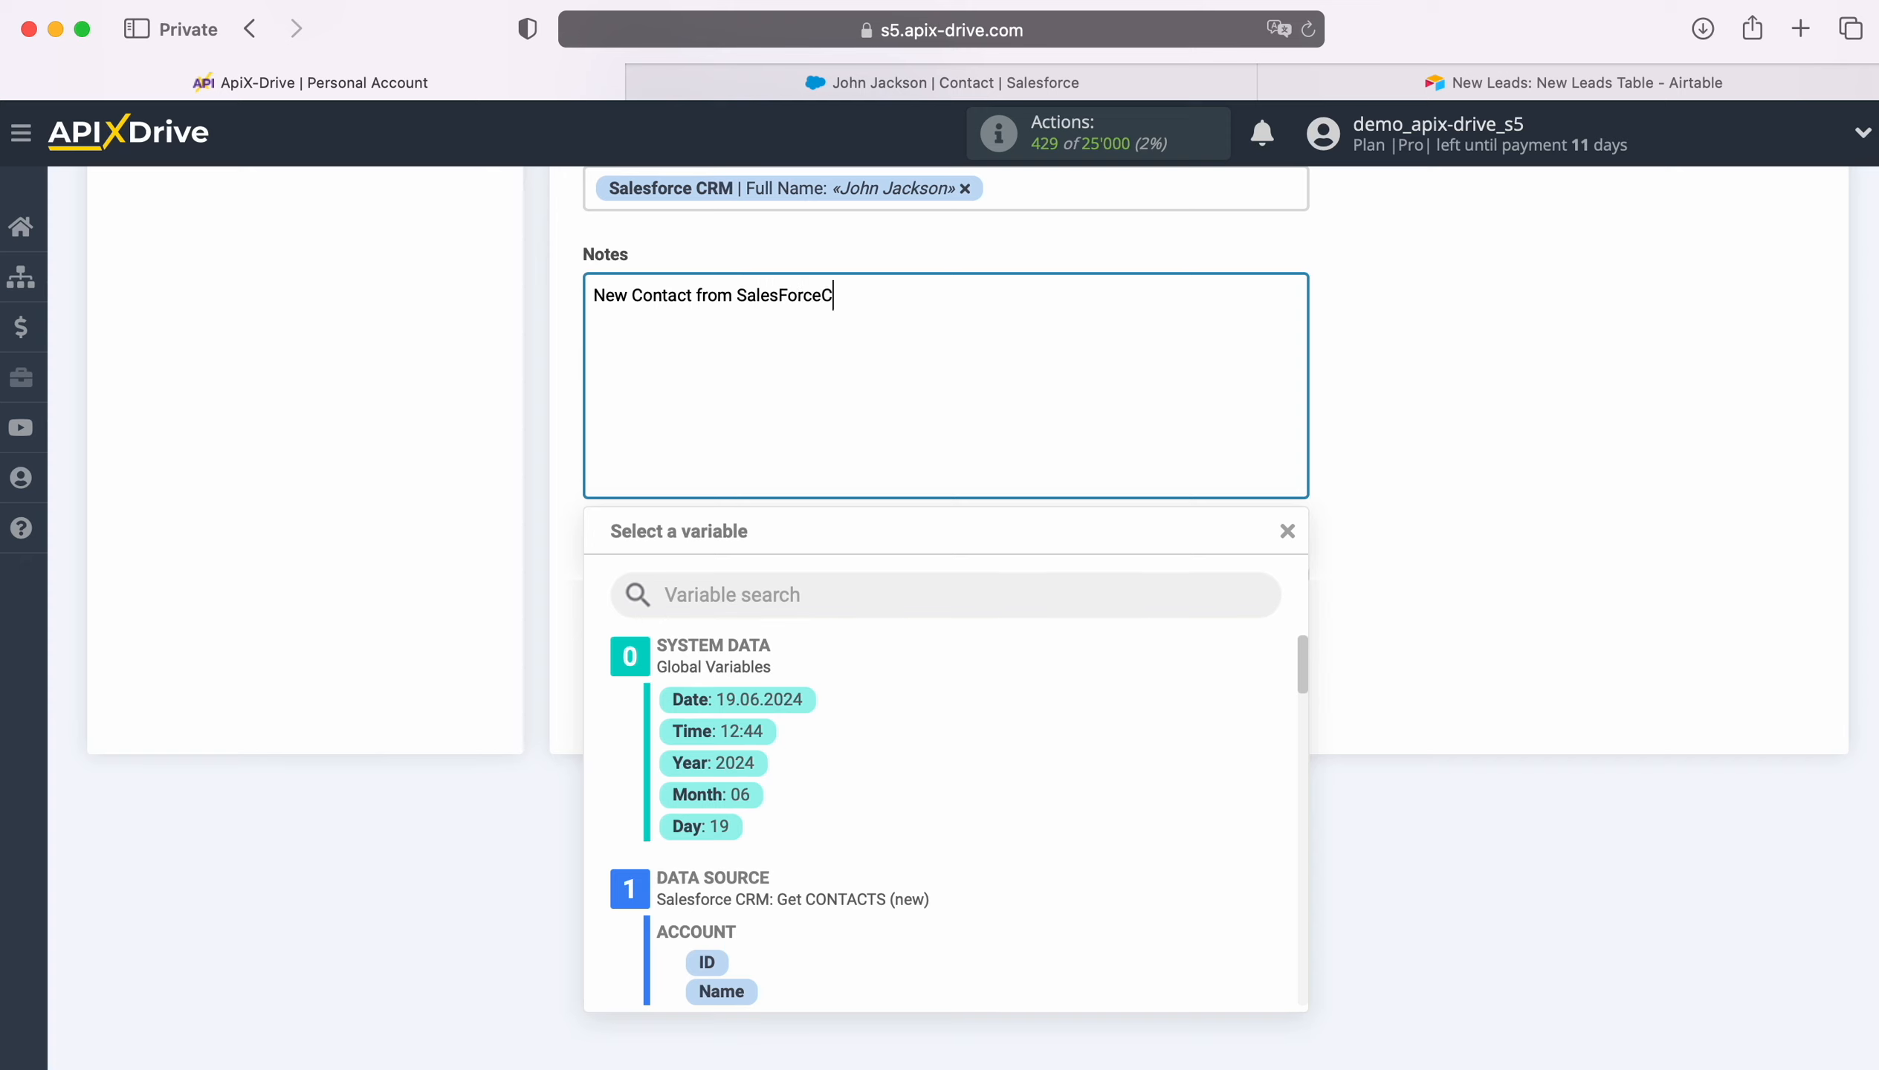
pyautogui.write('RM')
pyautogui.click(437, 459)
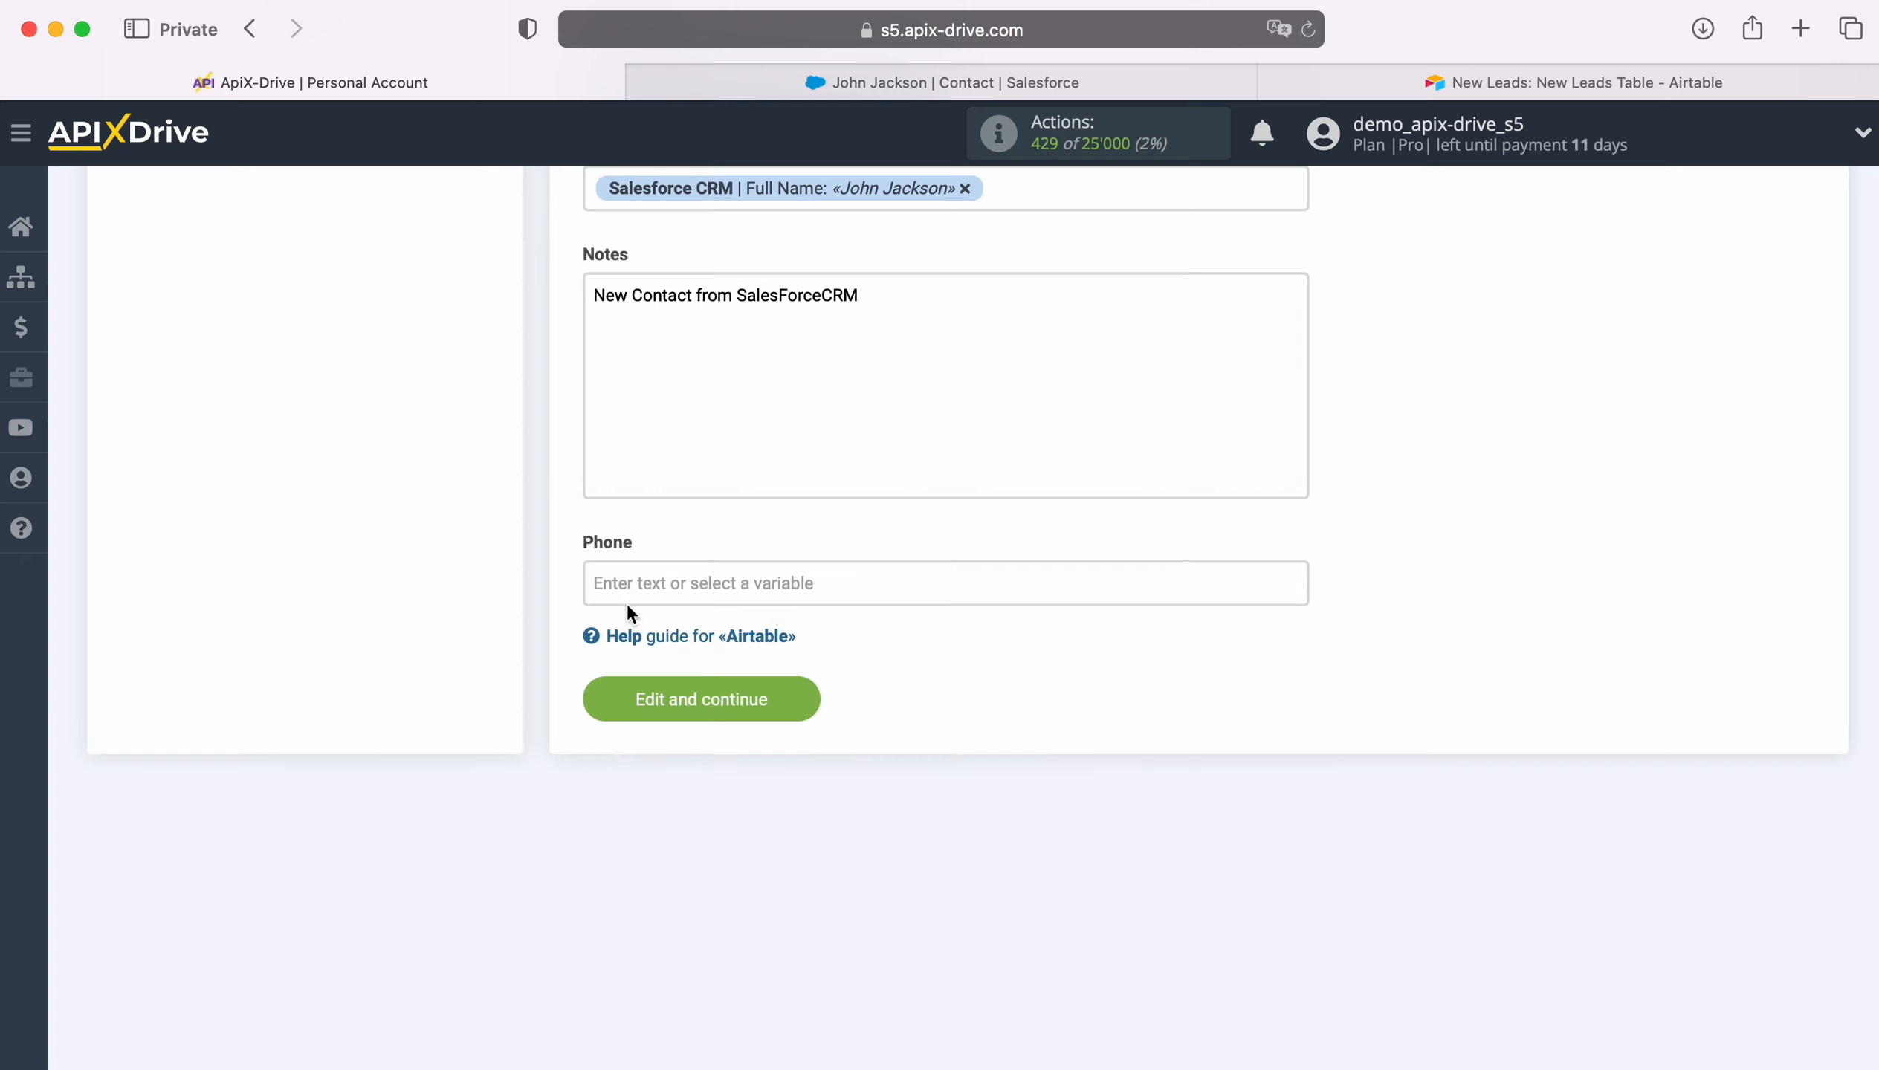
# - Map the Phone field to the Salesforce contact's Mobile Phone
pyautogui.click(676, 578)
pyautogui.scroll(-3, 948, 818)
pyautogui.scroll(-6, 1100, 778)
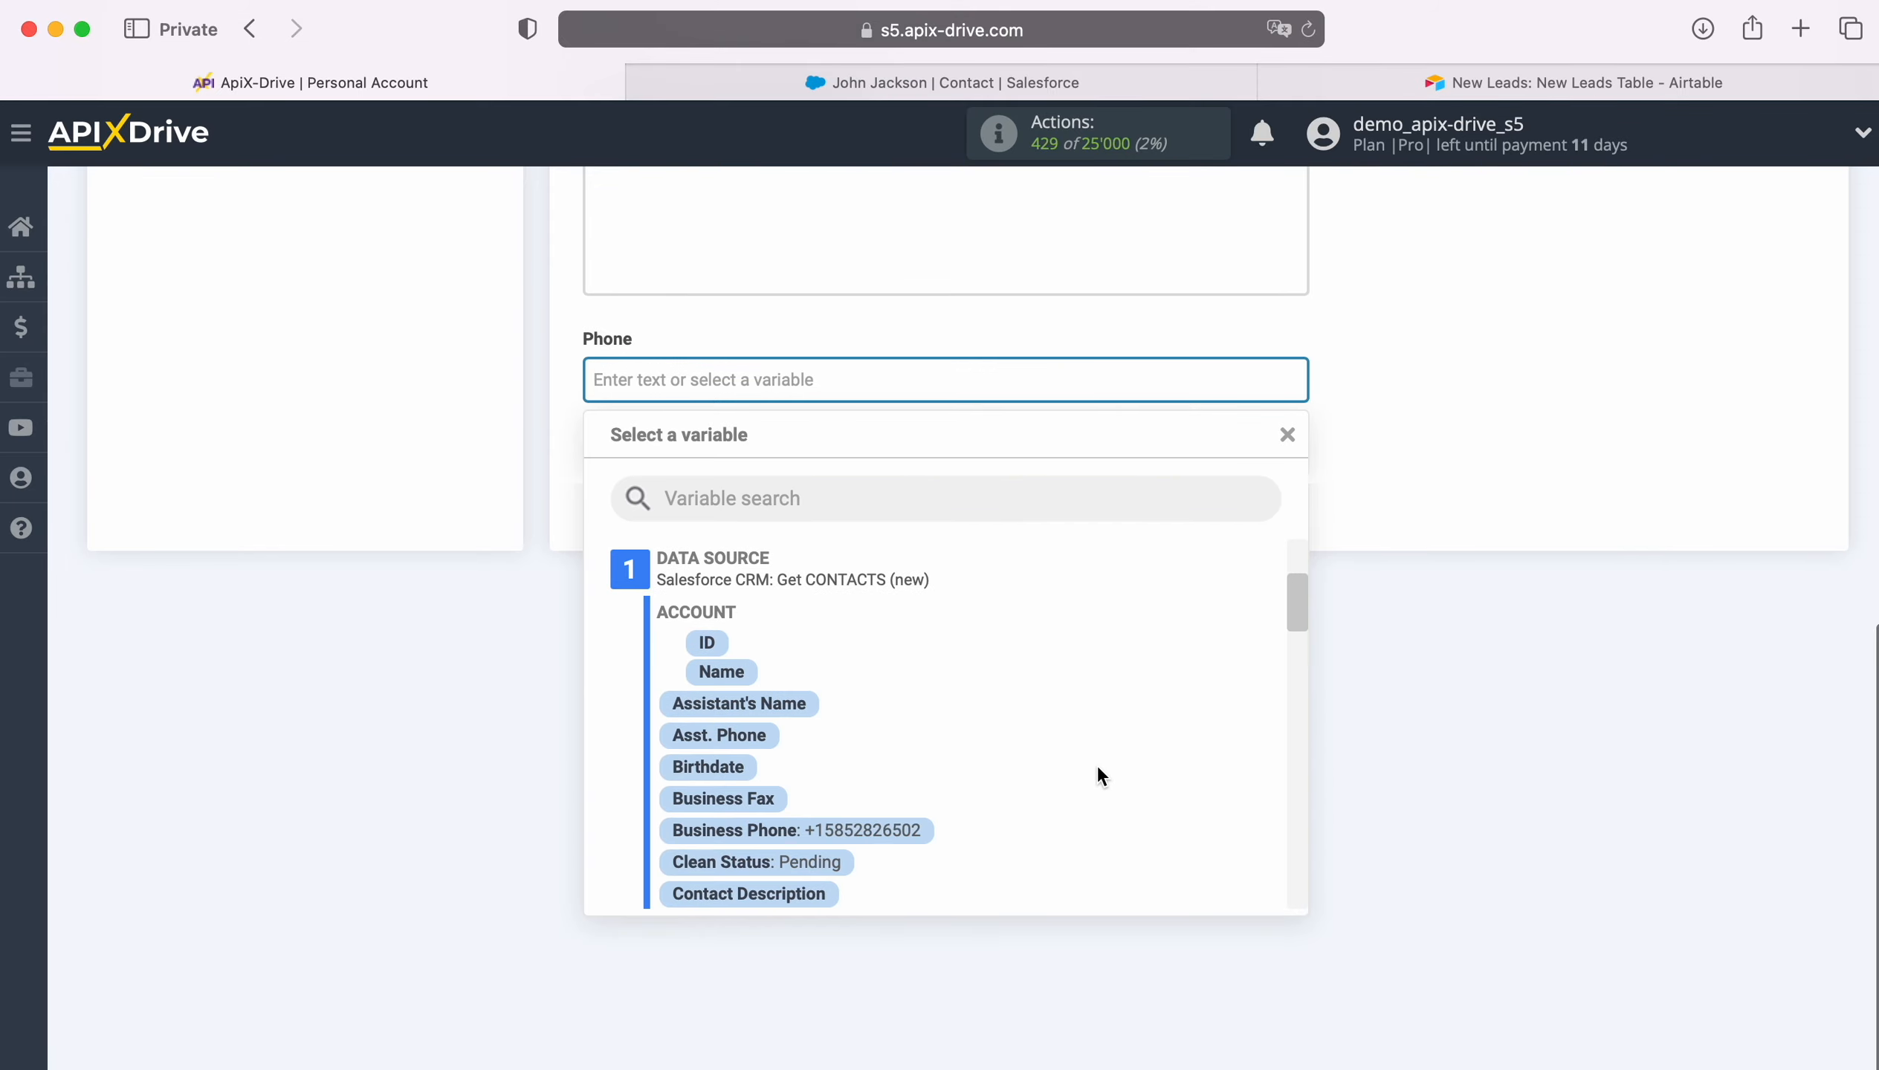
pyautogui.scroll(-5, 1137, 773)
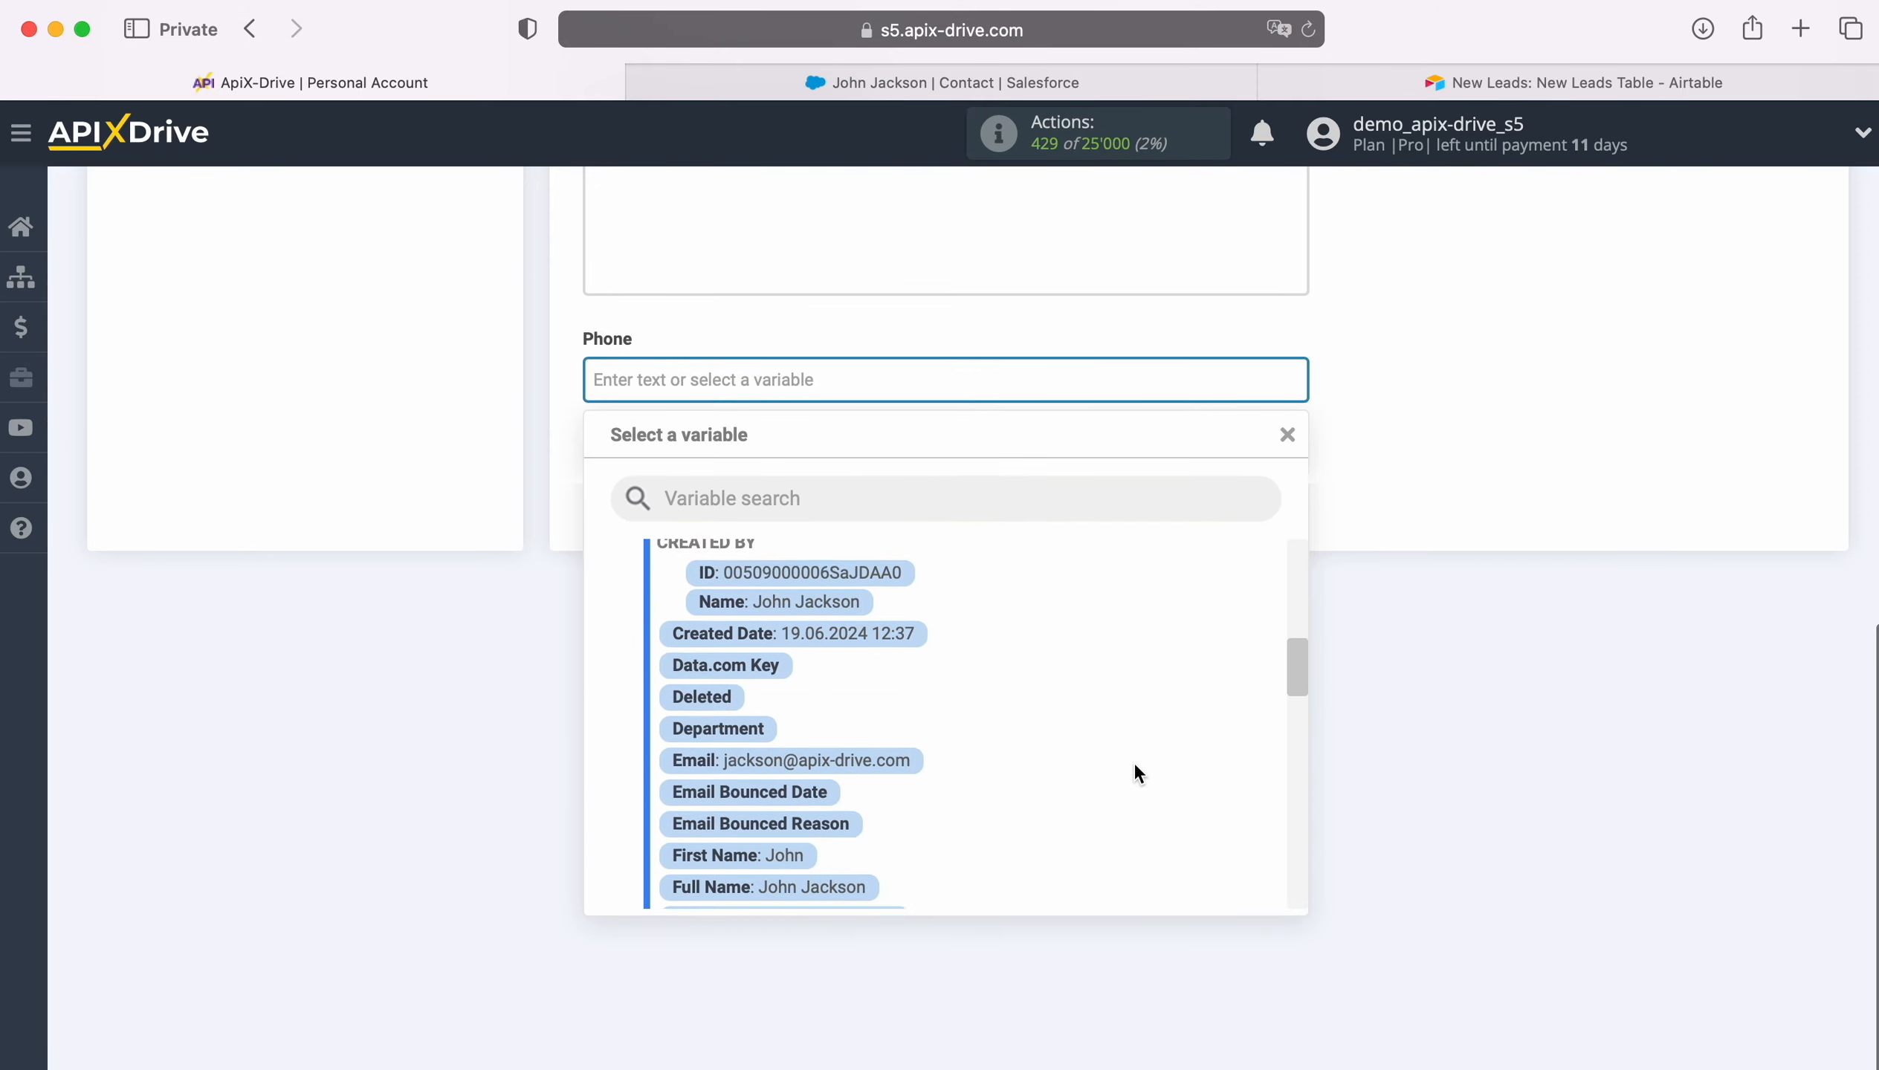
pyautogui.scroll(-5, 1137, 774)
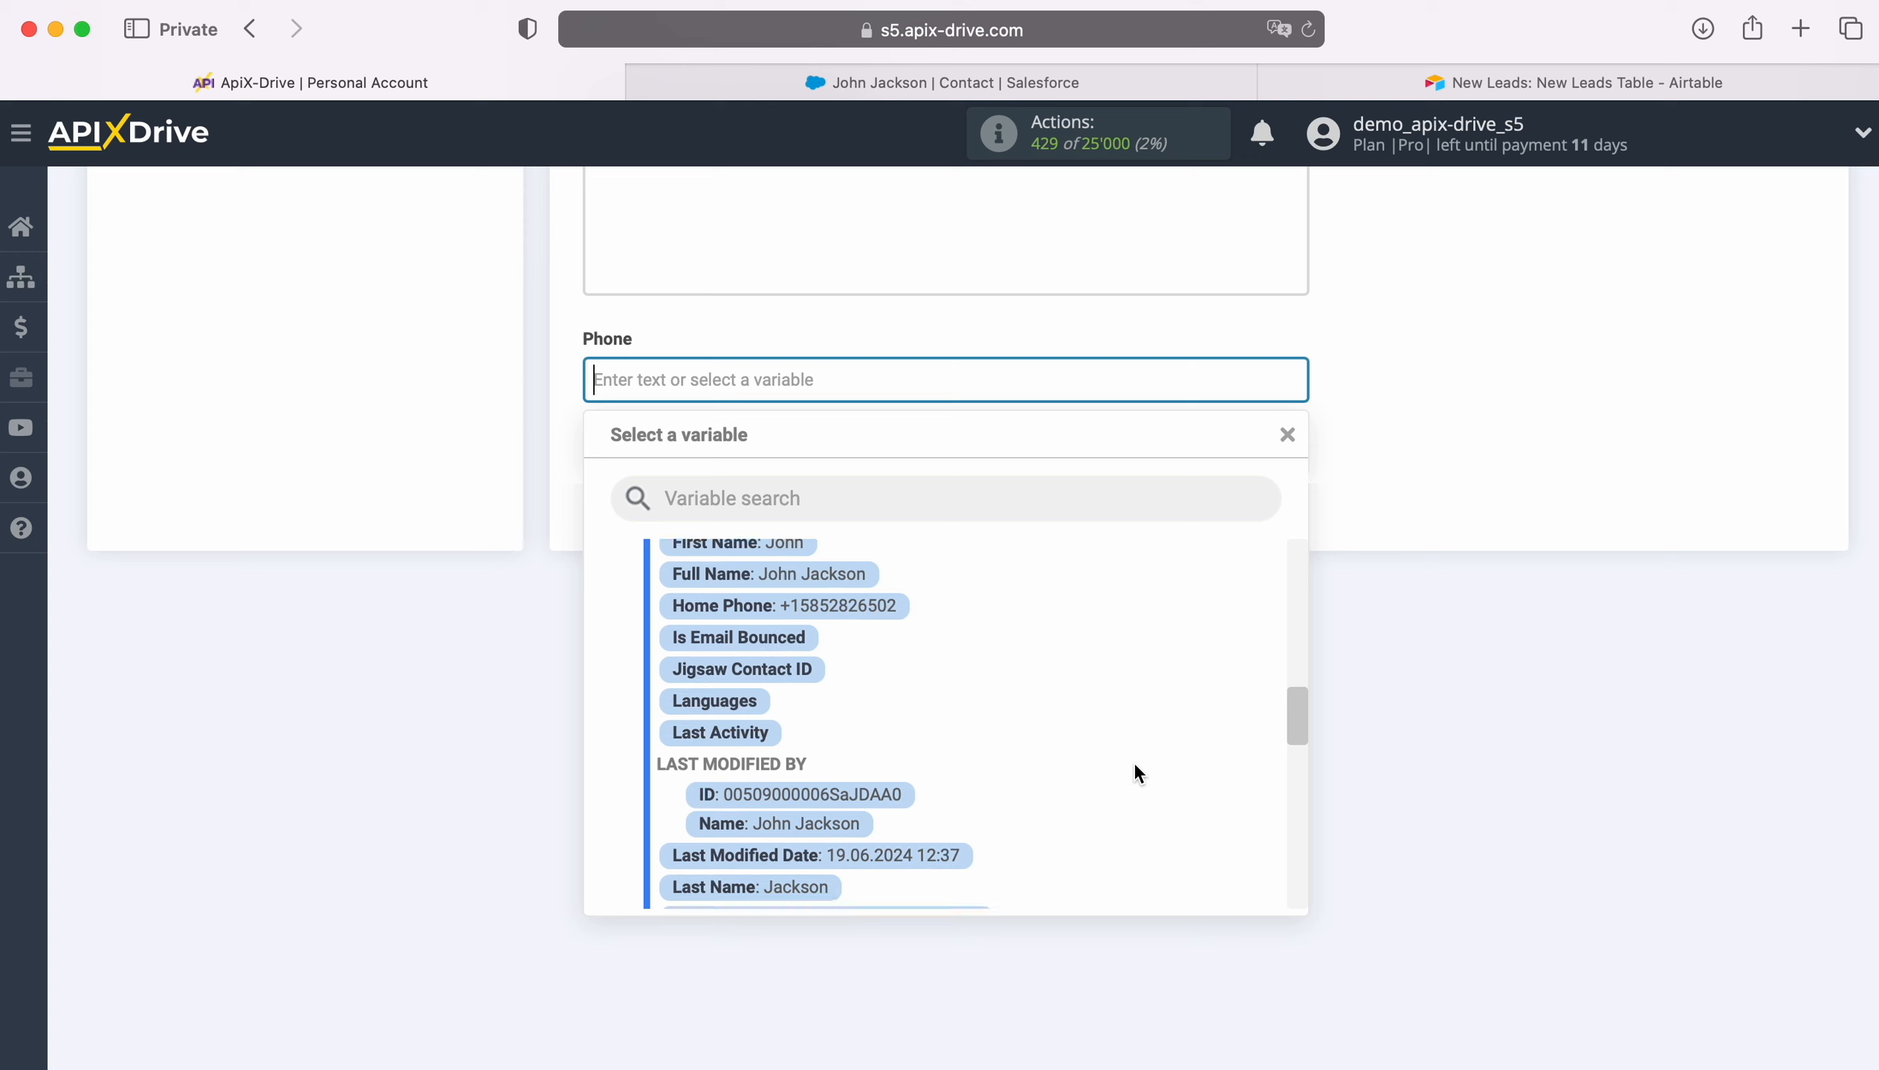
pyautogui.scroll(-5, 1137, 774)
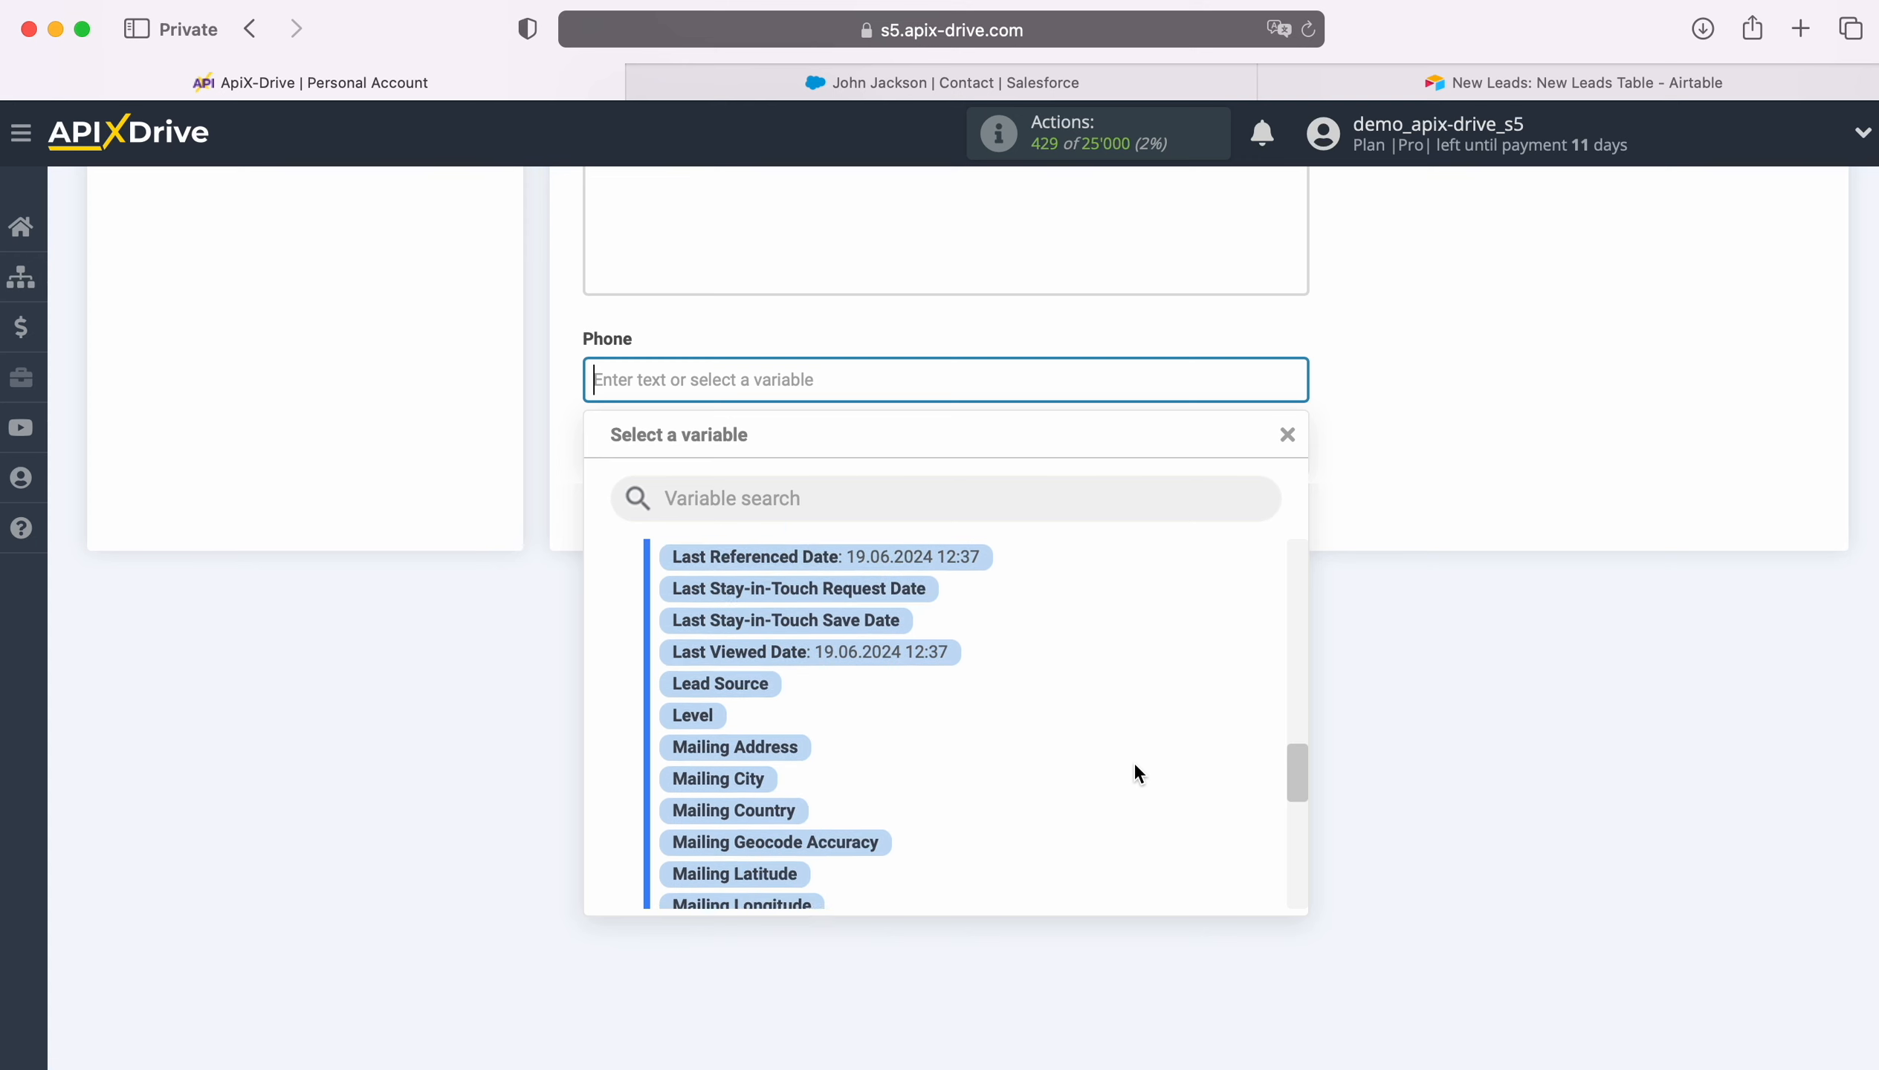
pyautogui.scroll(-1, 1133, 762)
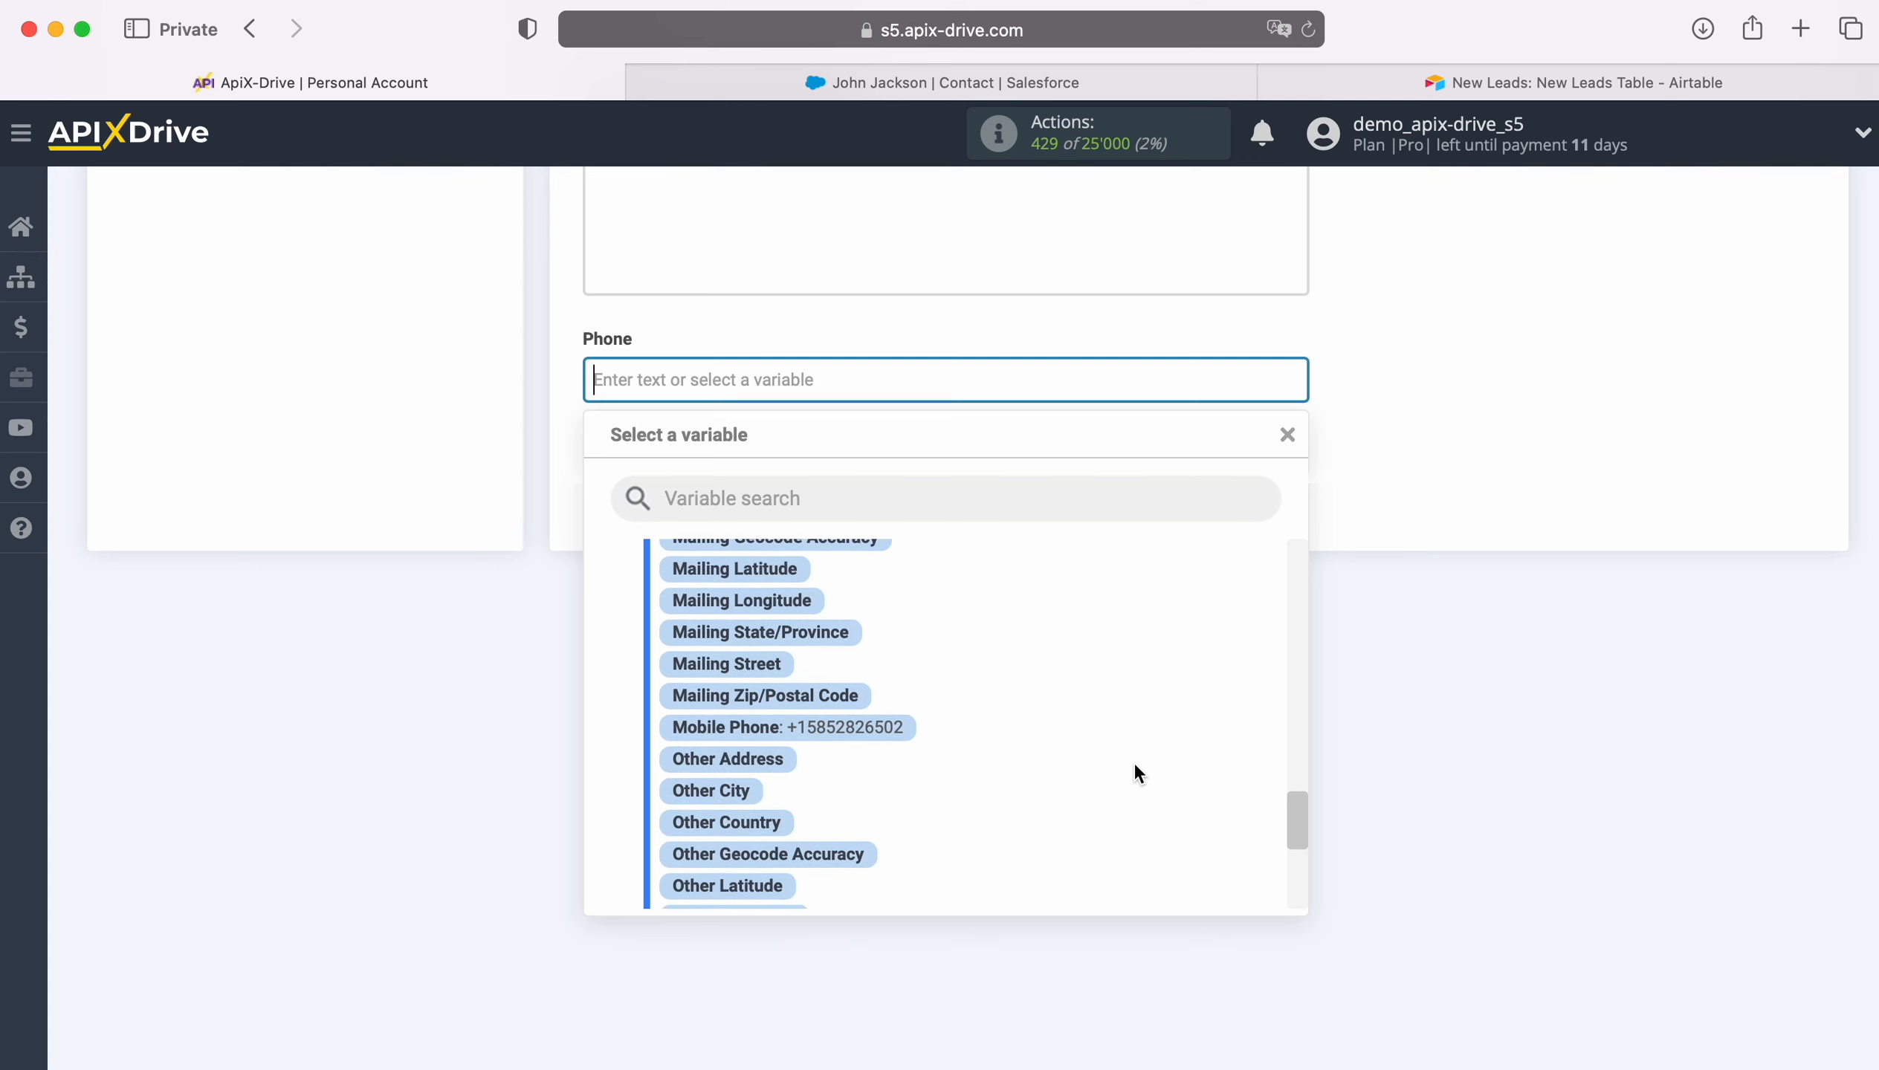
pyautogui.click(853, 723)
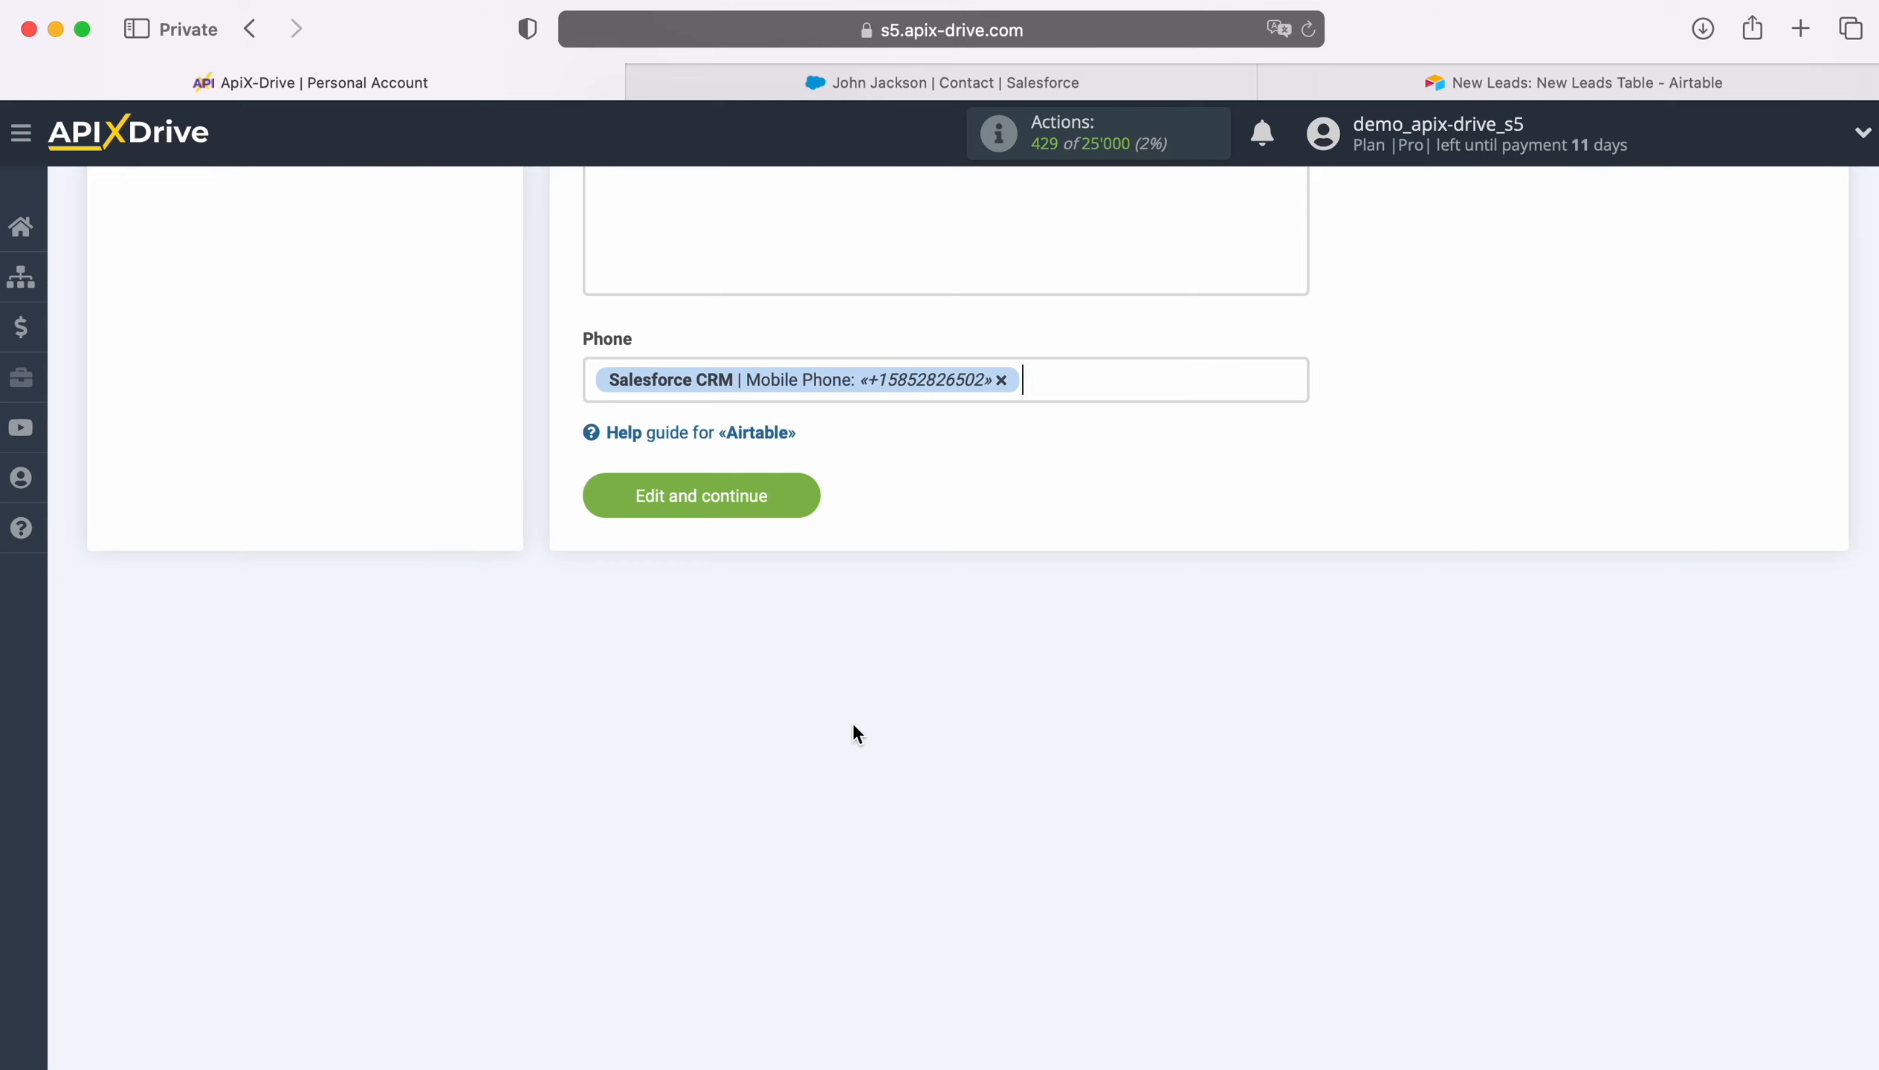
# - Save the mapping, send a test row, and verify it in Airtable's New Leads Table
pyautogui.click(807, 498)
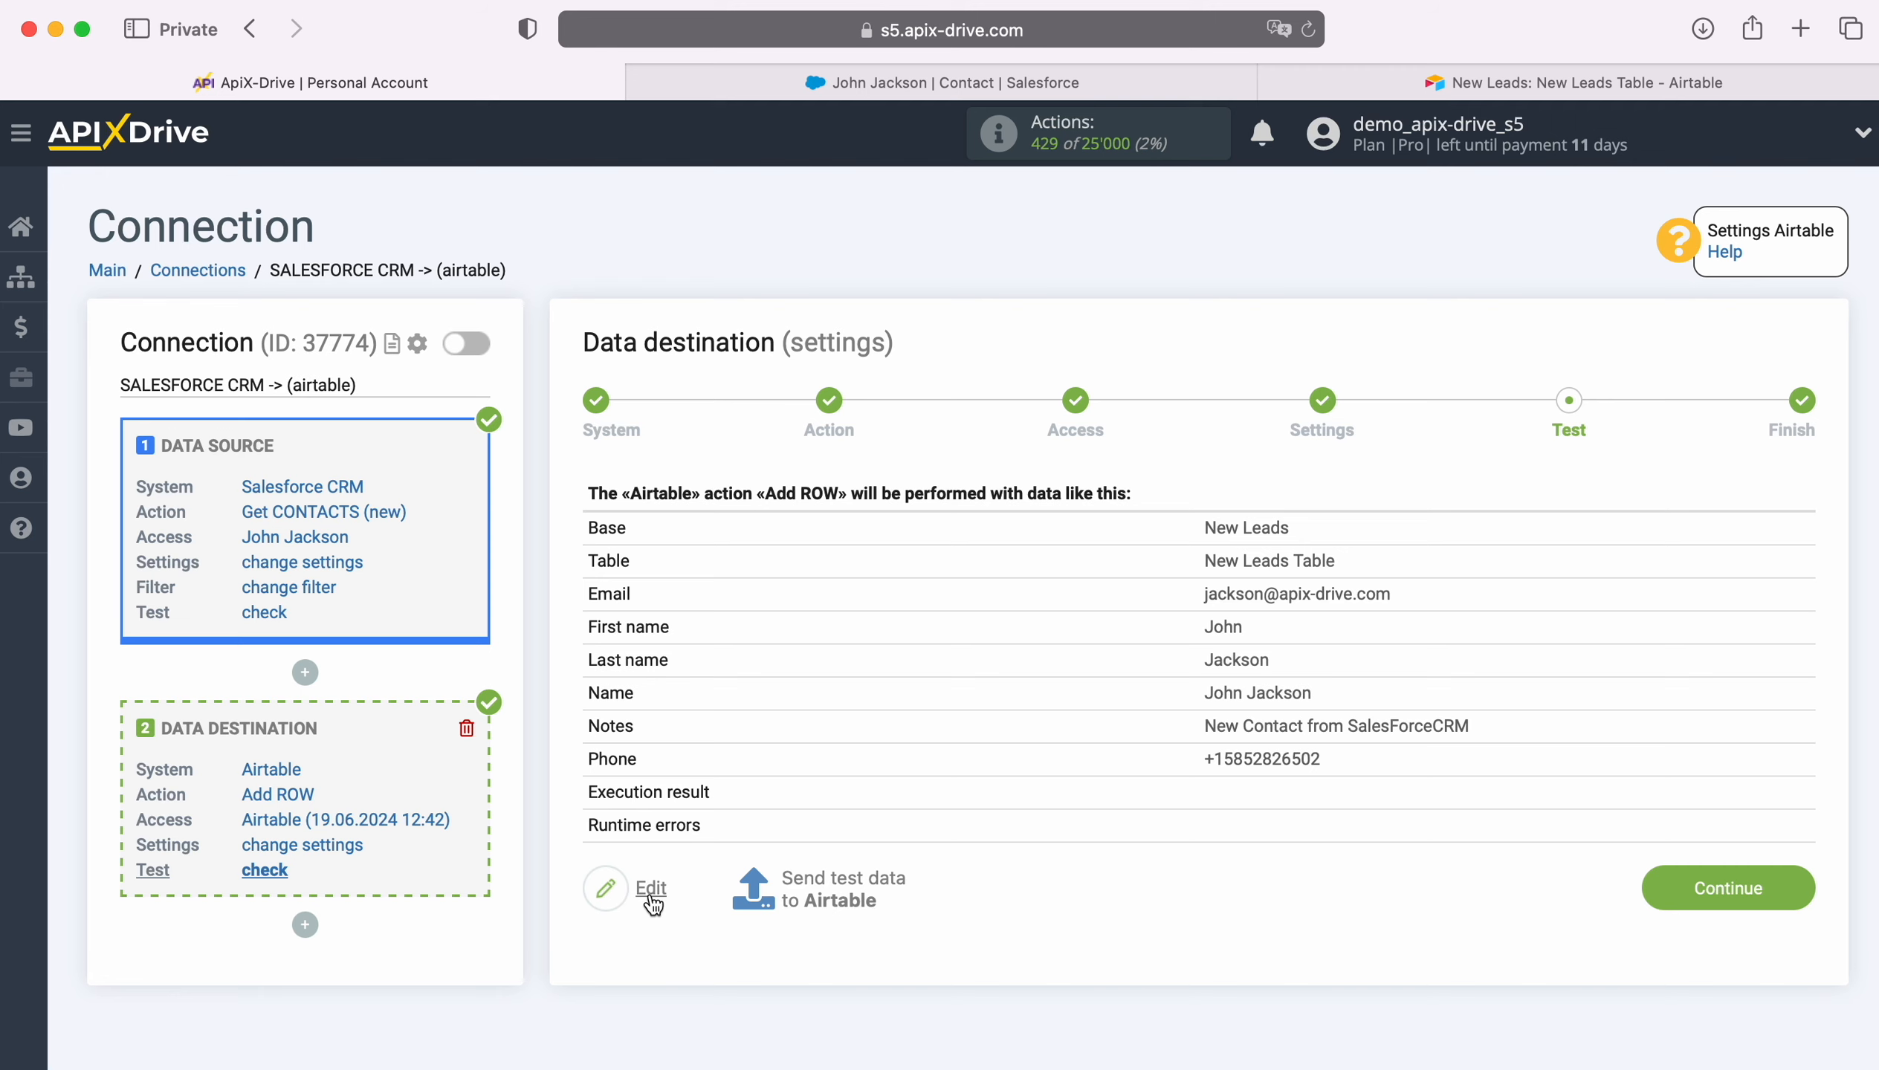
pyautogui.click(846, 881)
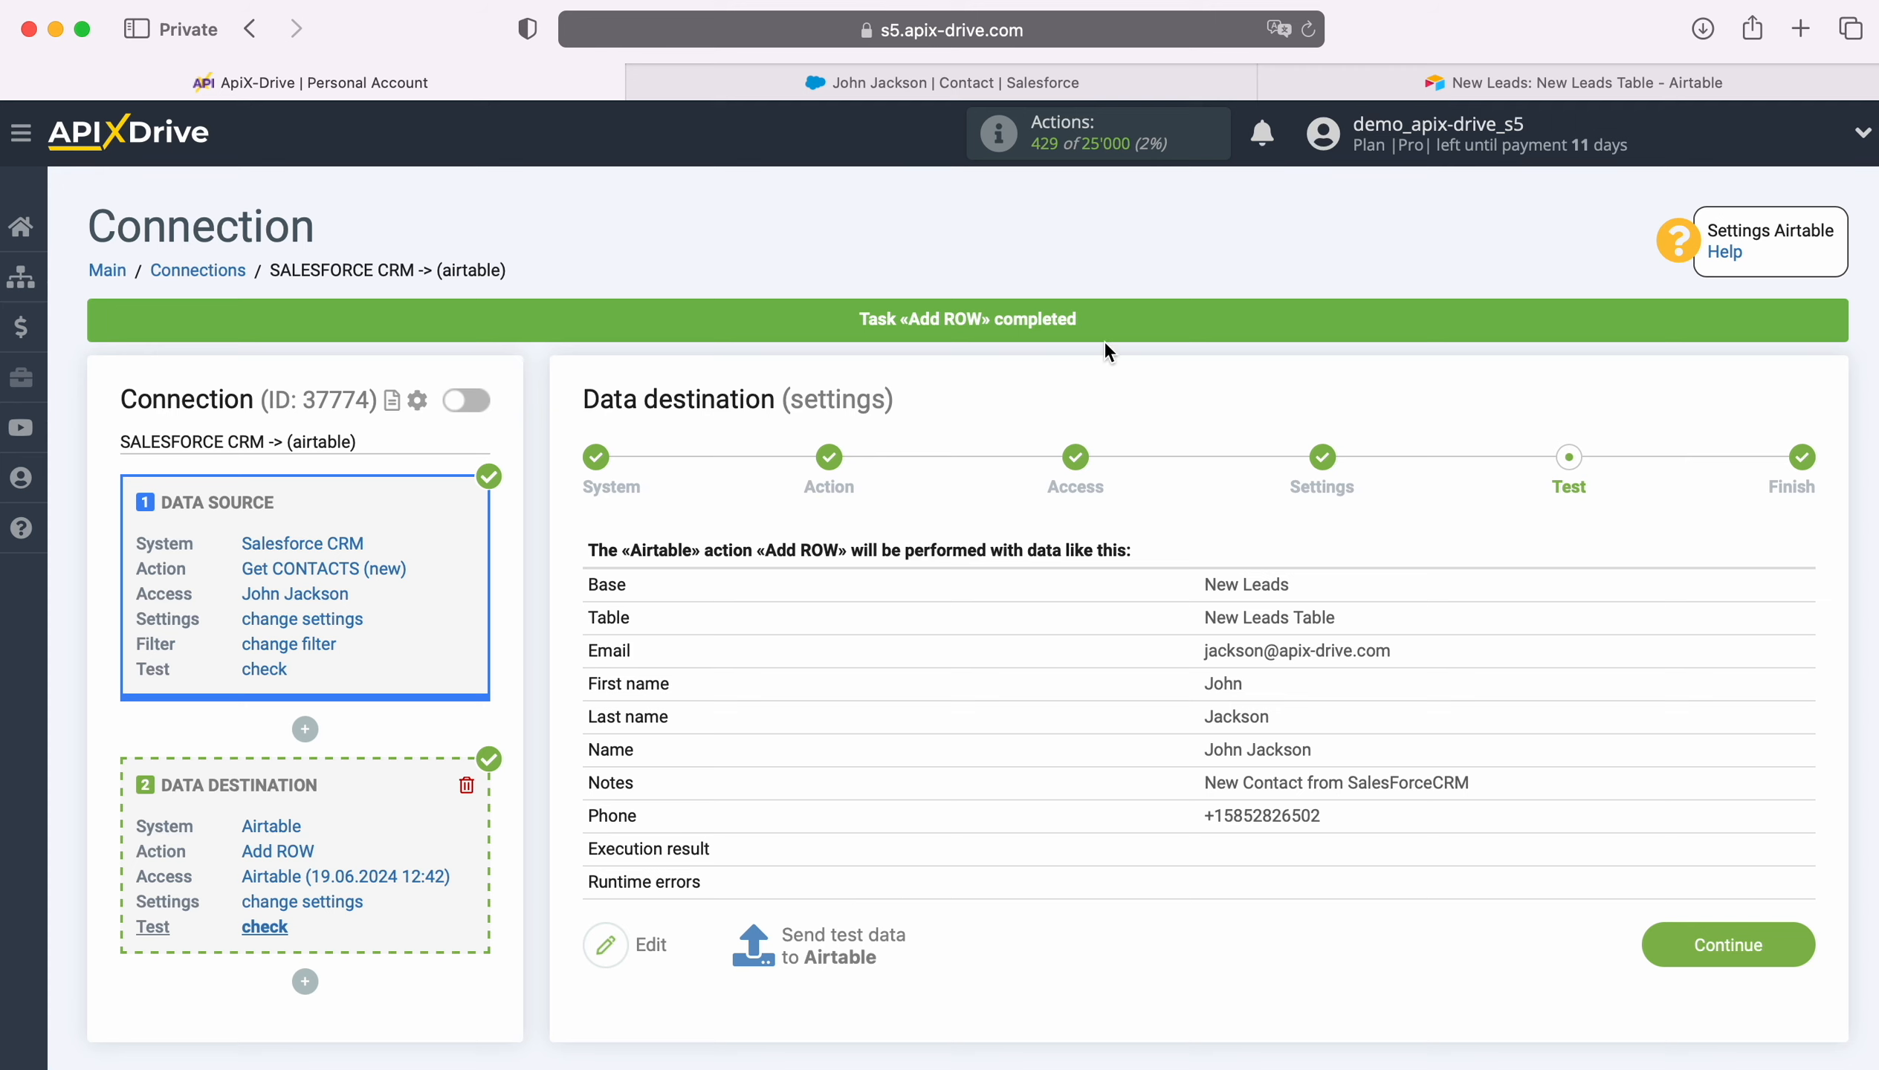
pyautogui.click(1439, 81)
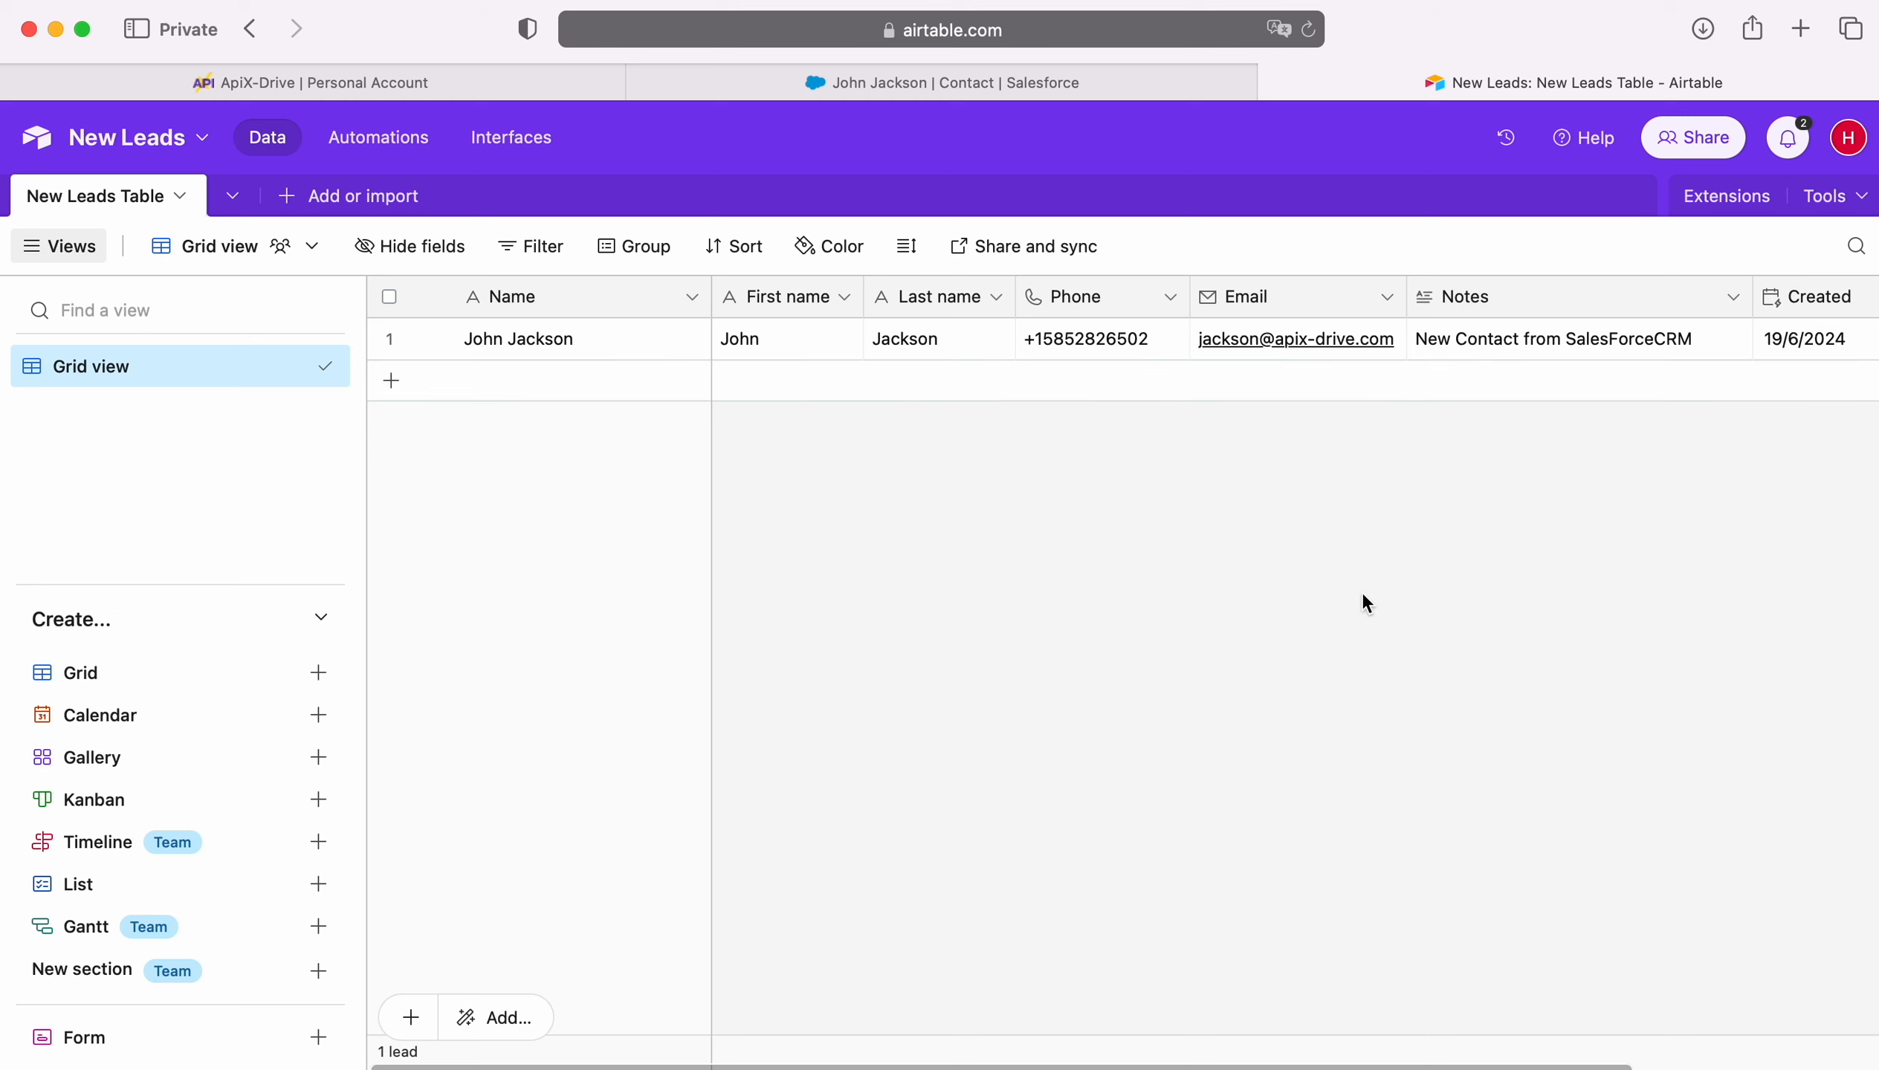
pyautogui.click(495, 84)
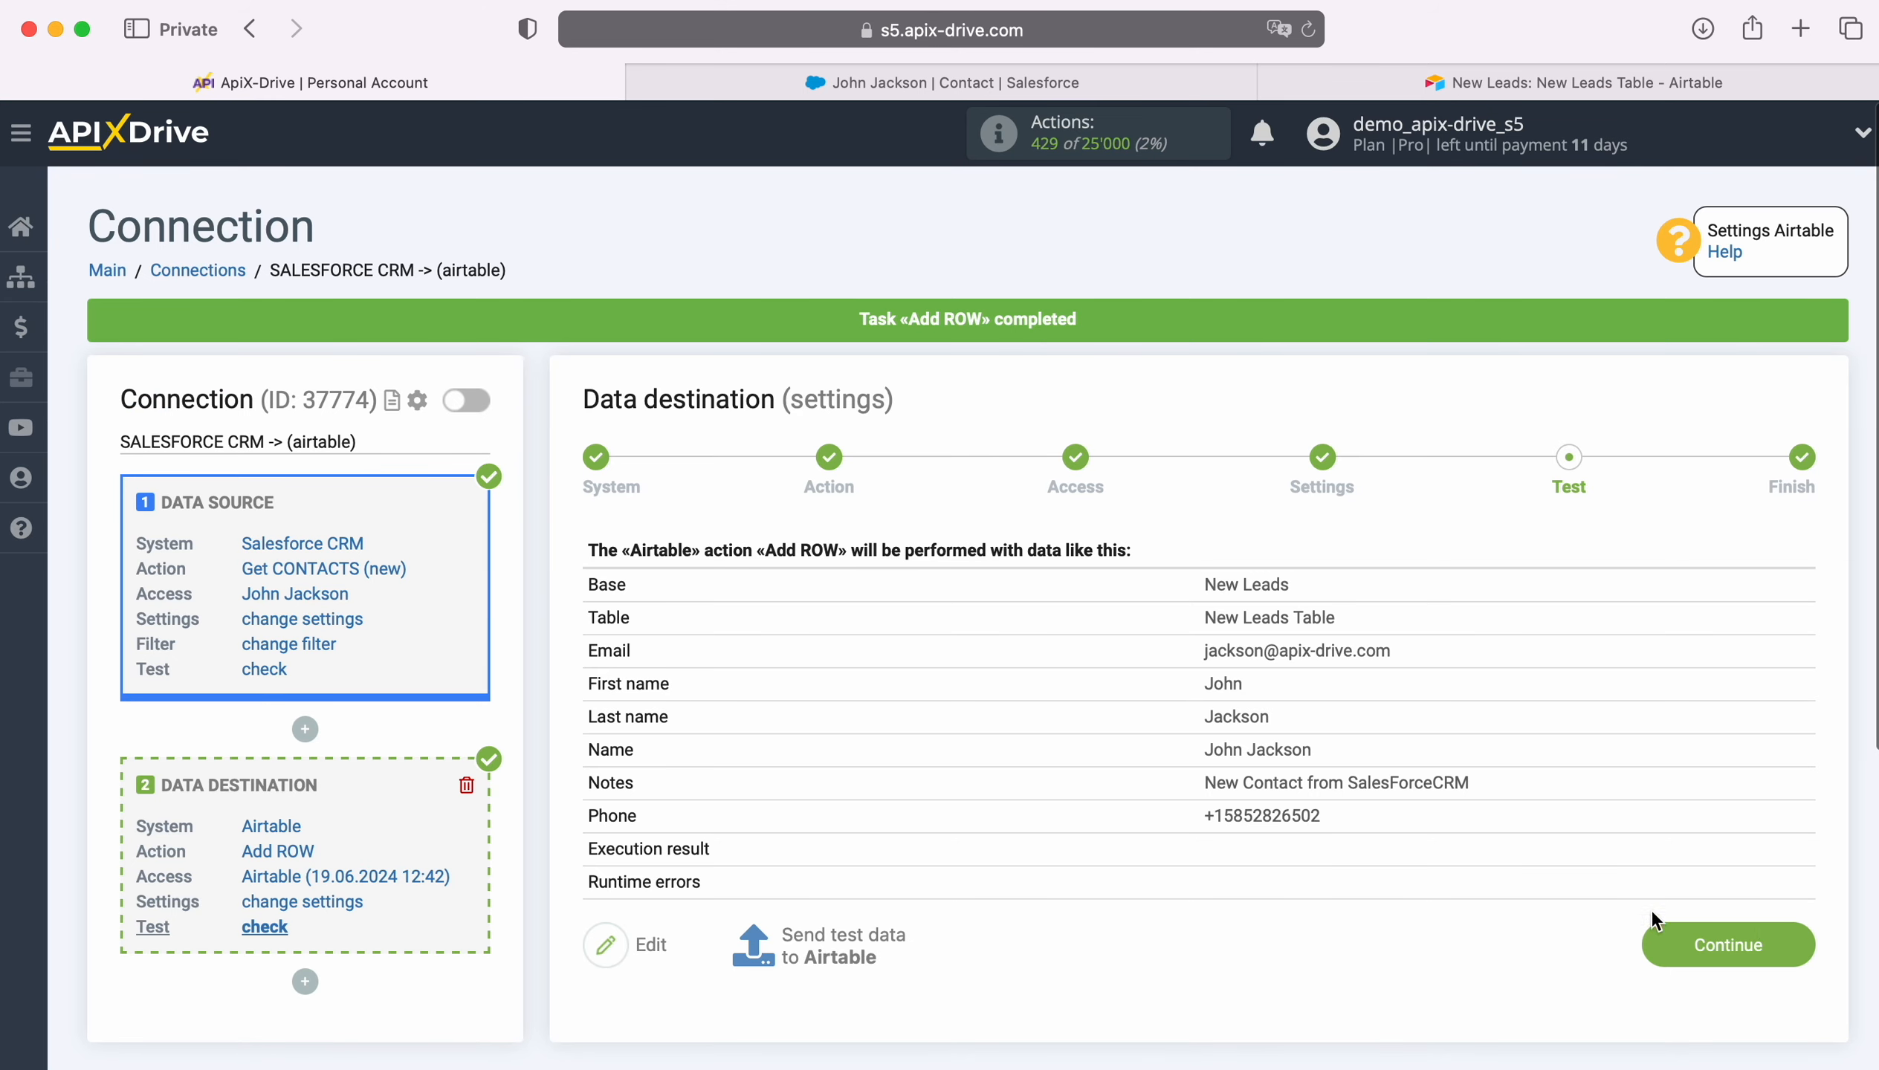
# - Complete the Airtable destination, enable auto-update, and set the connection's update interval to 5 minutes
pyautogui.click(1793, 946)
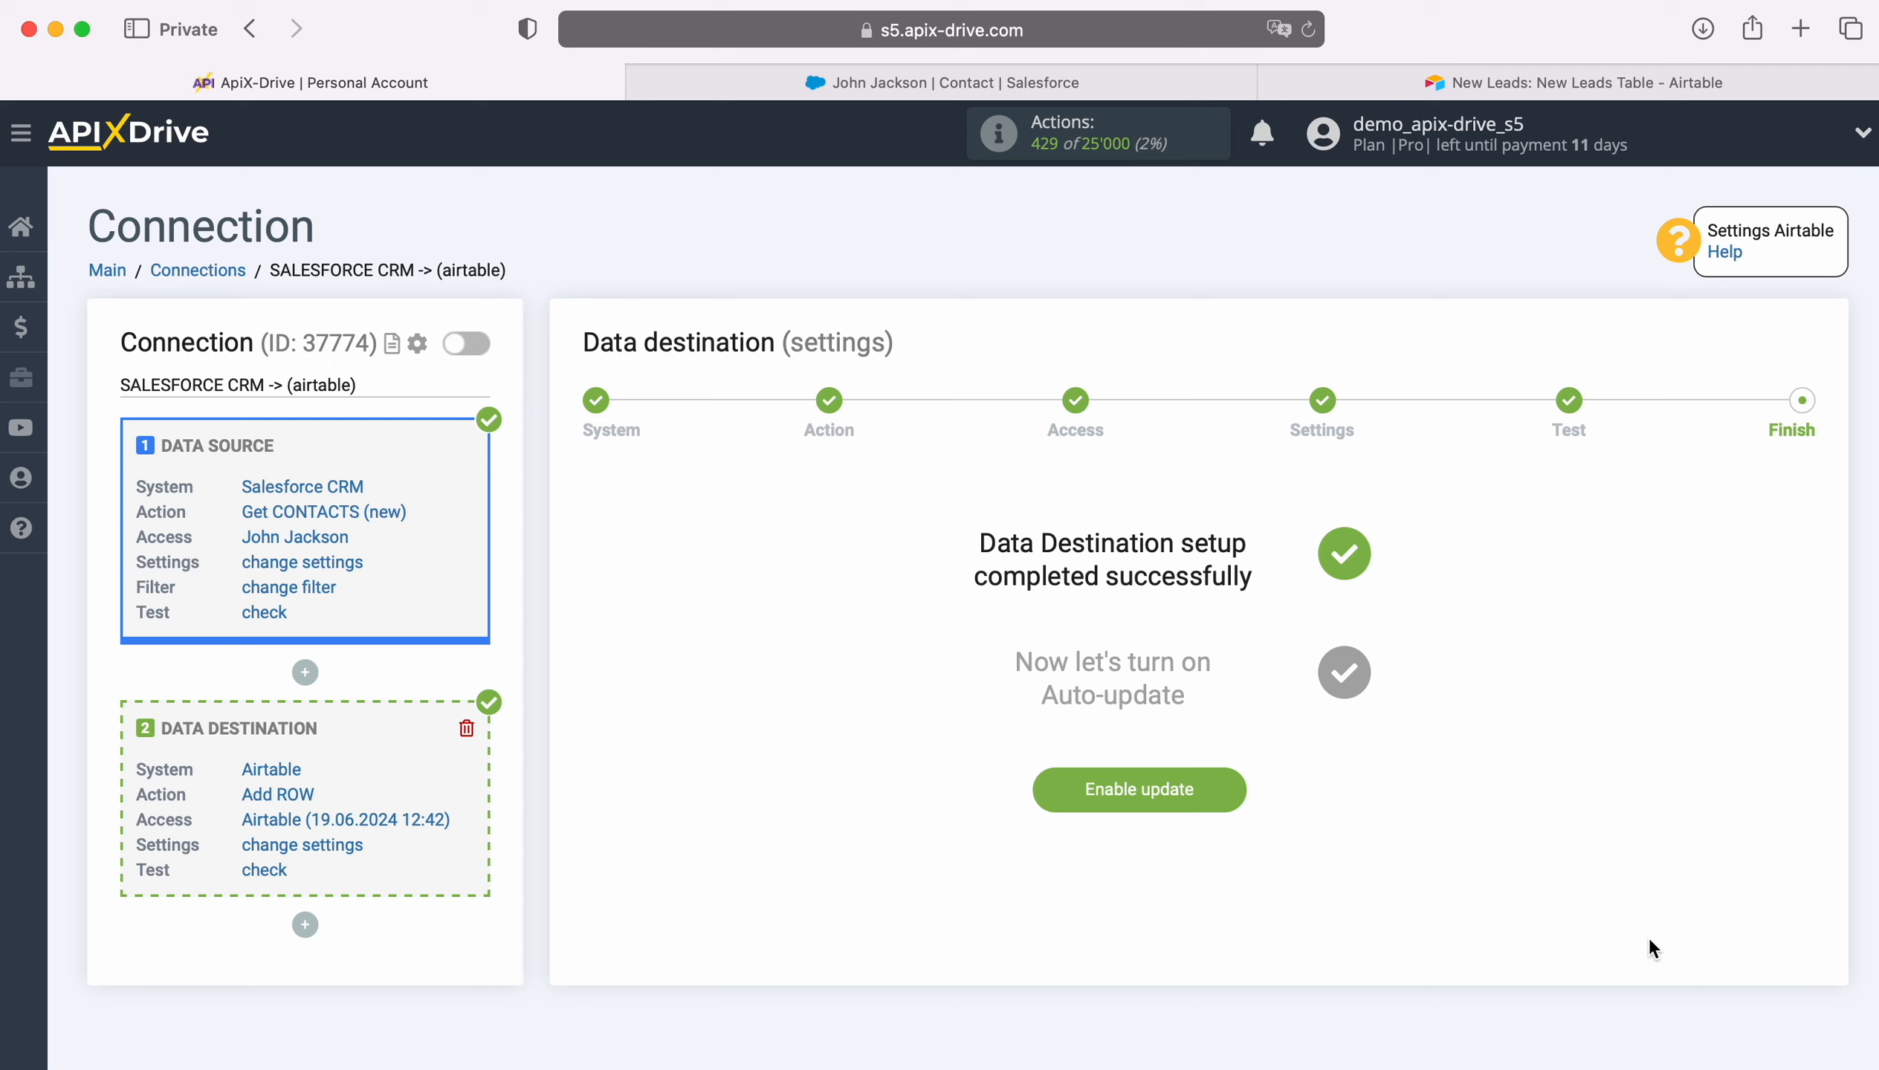
pyautogui.click(1229, 780)
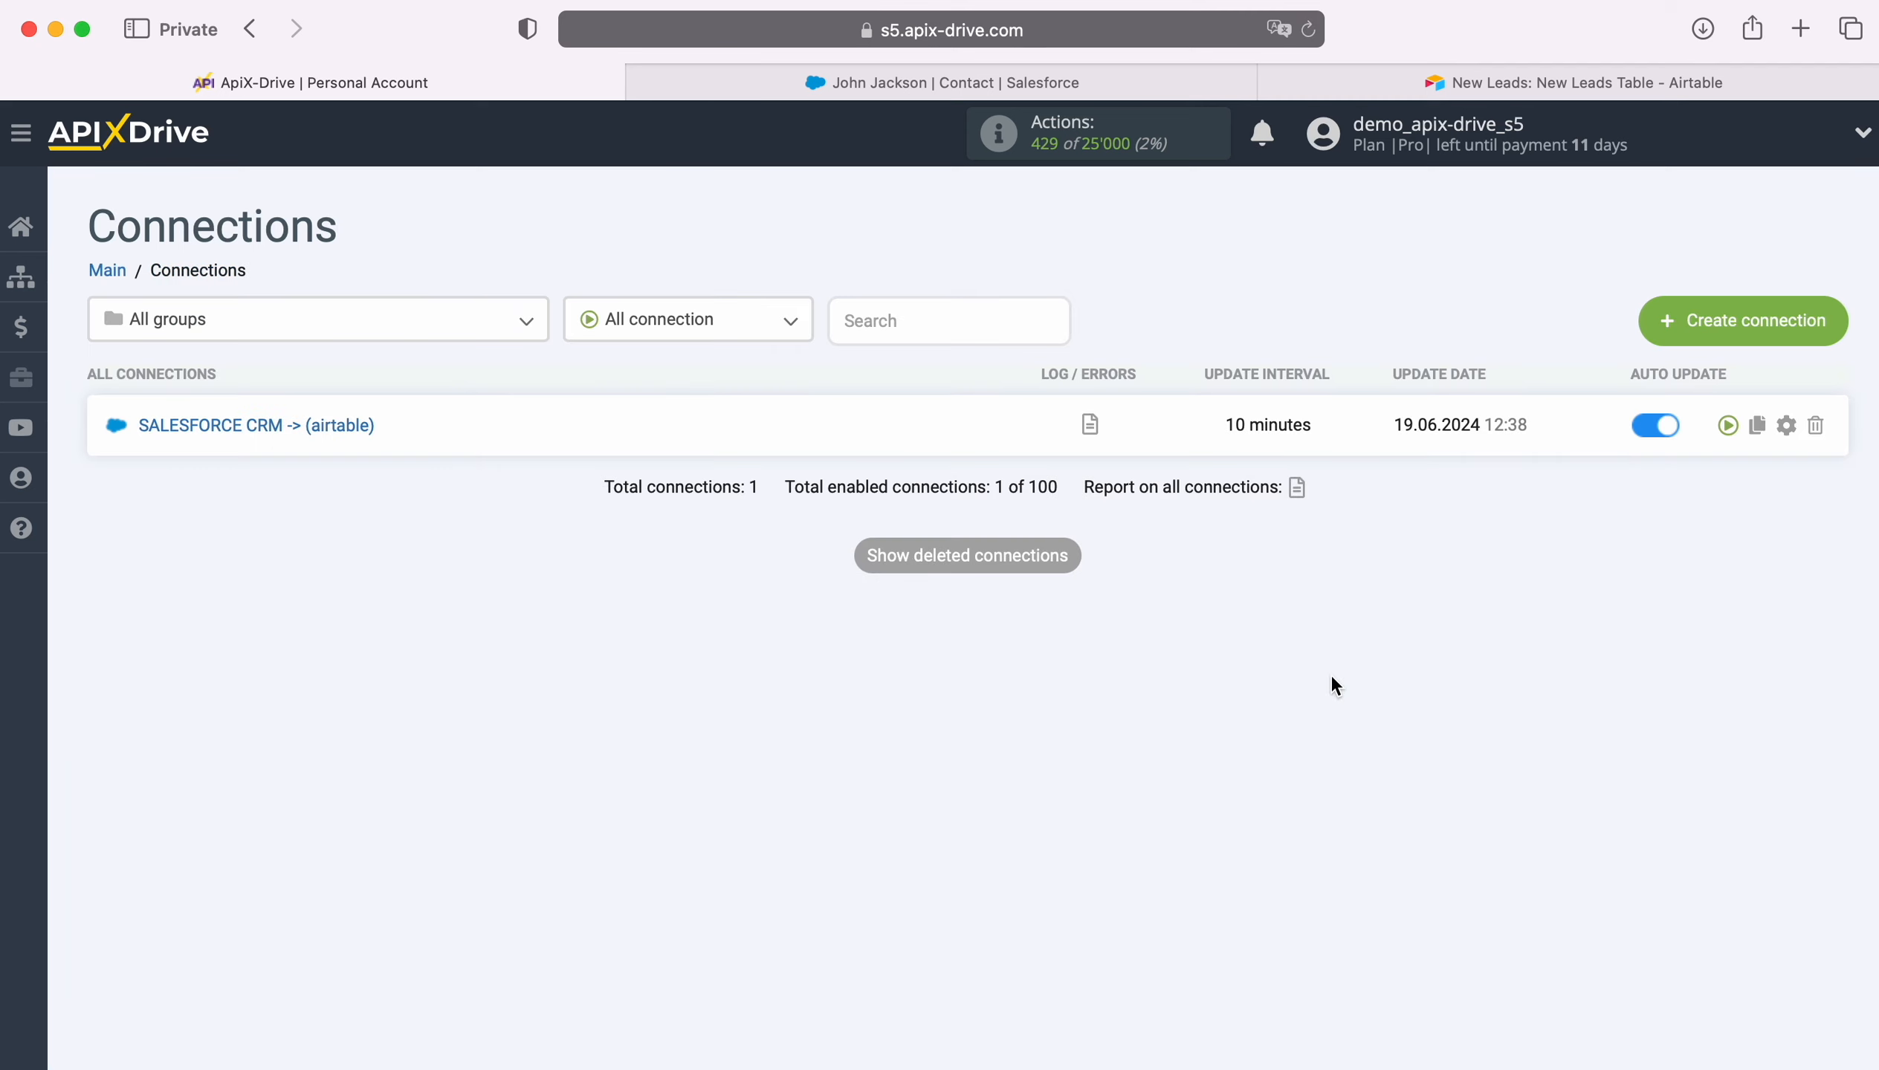
pyautogui.click(1786, 426)
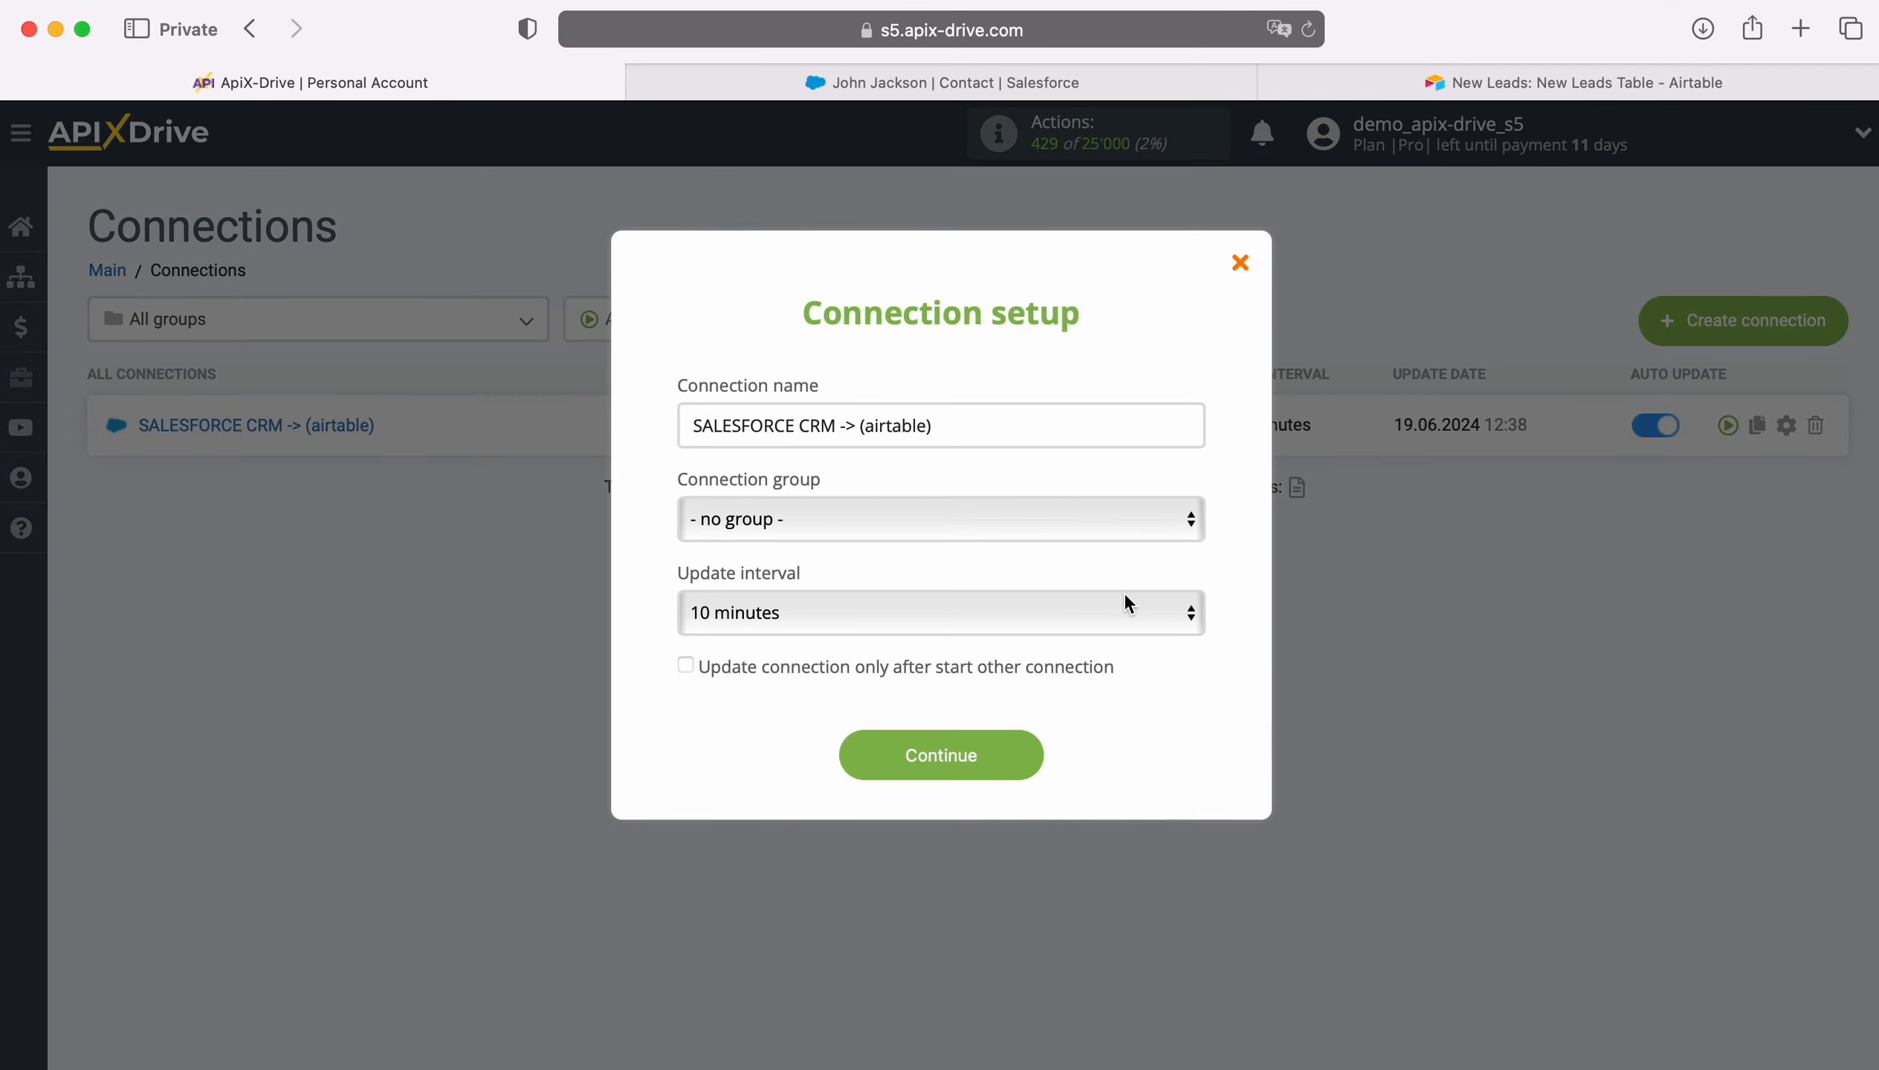
pyautogui.click(1128, 603)
pyautogui.click(1059, 568)
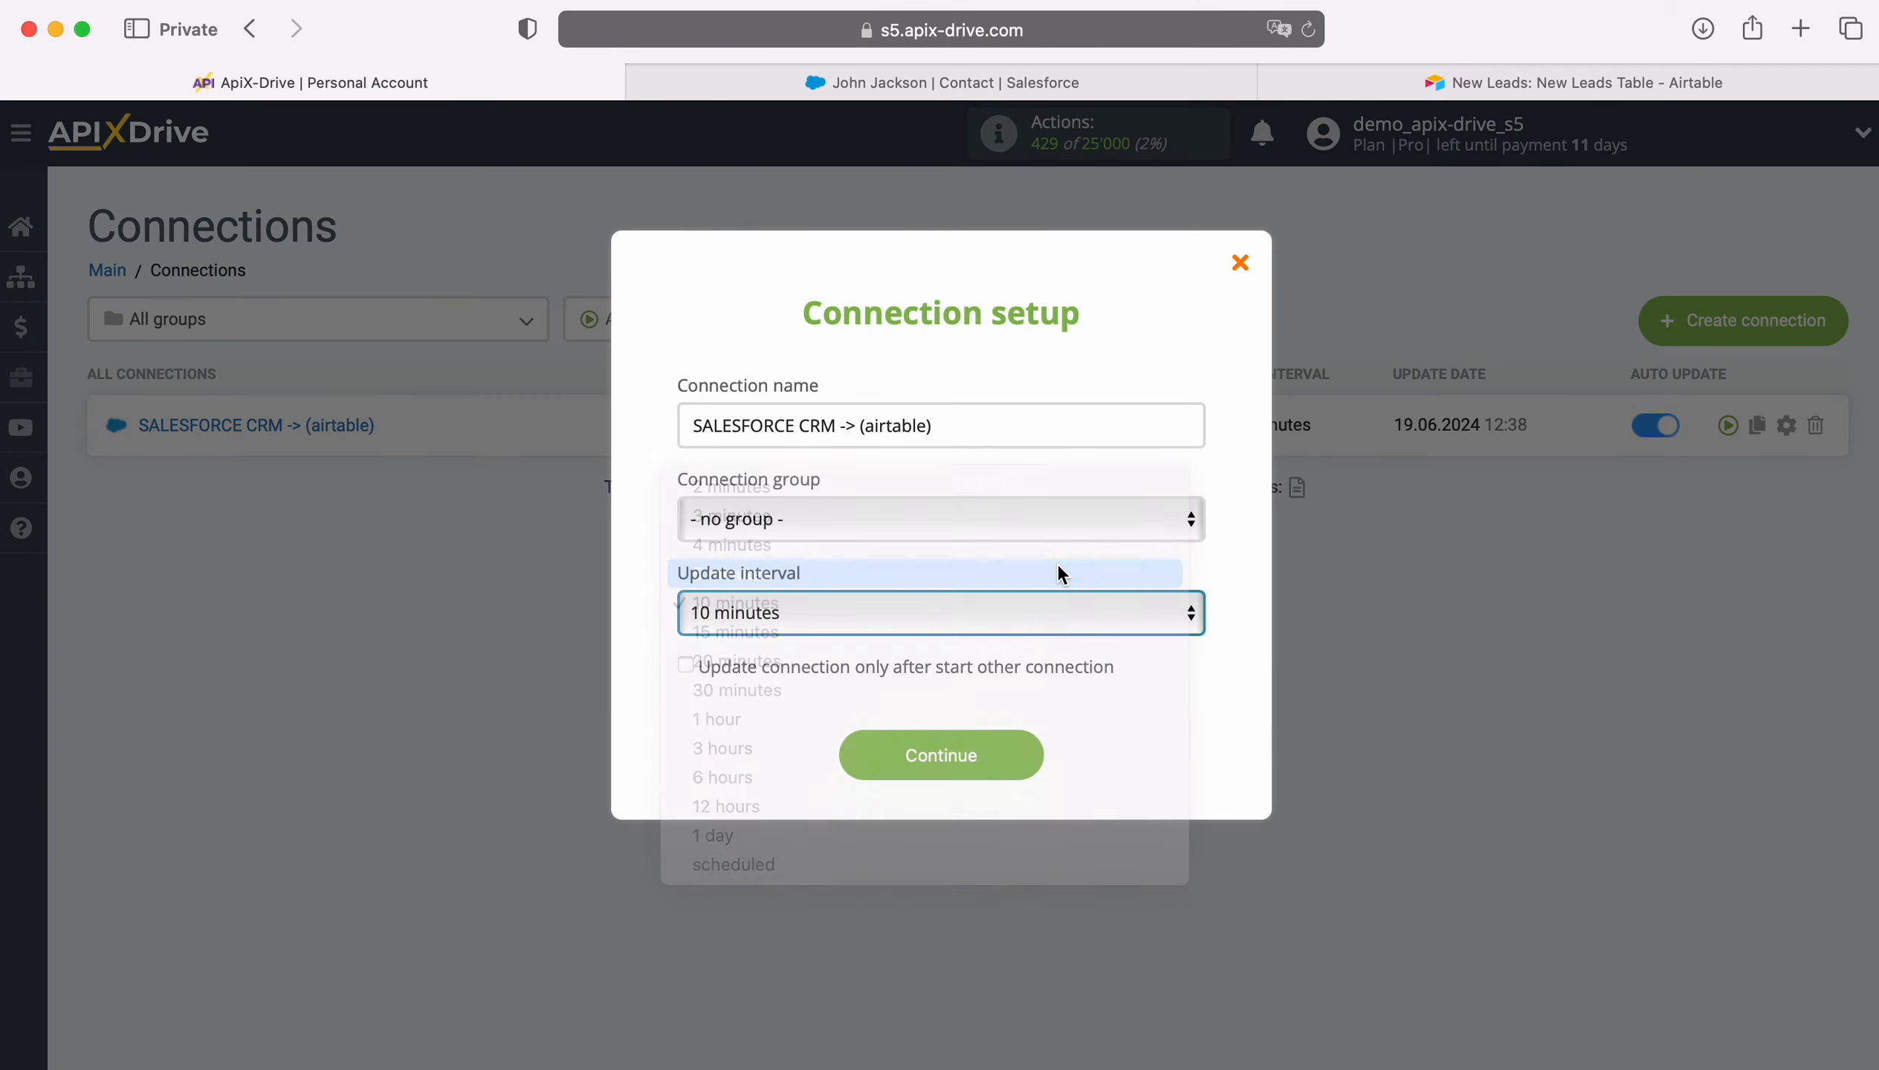
pyautogui.click(1020, 756)
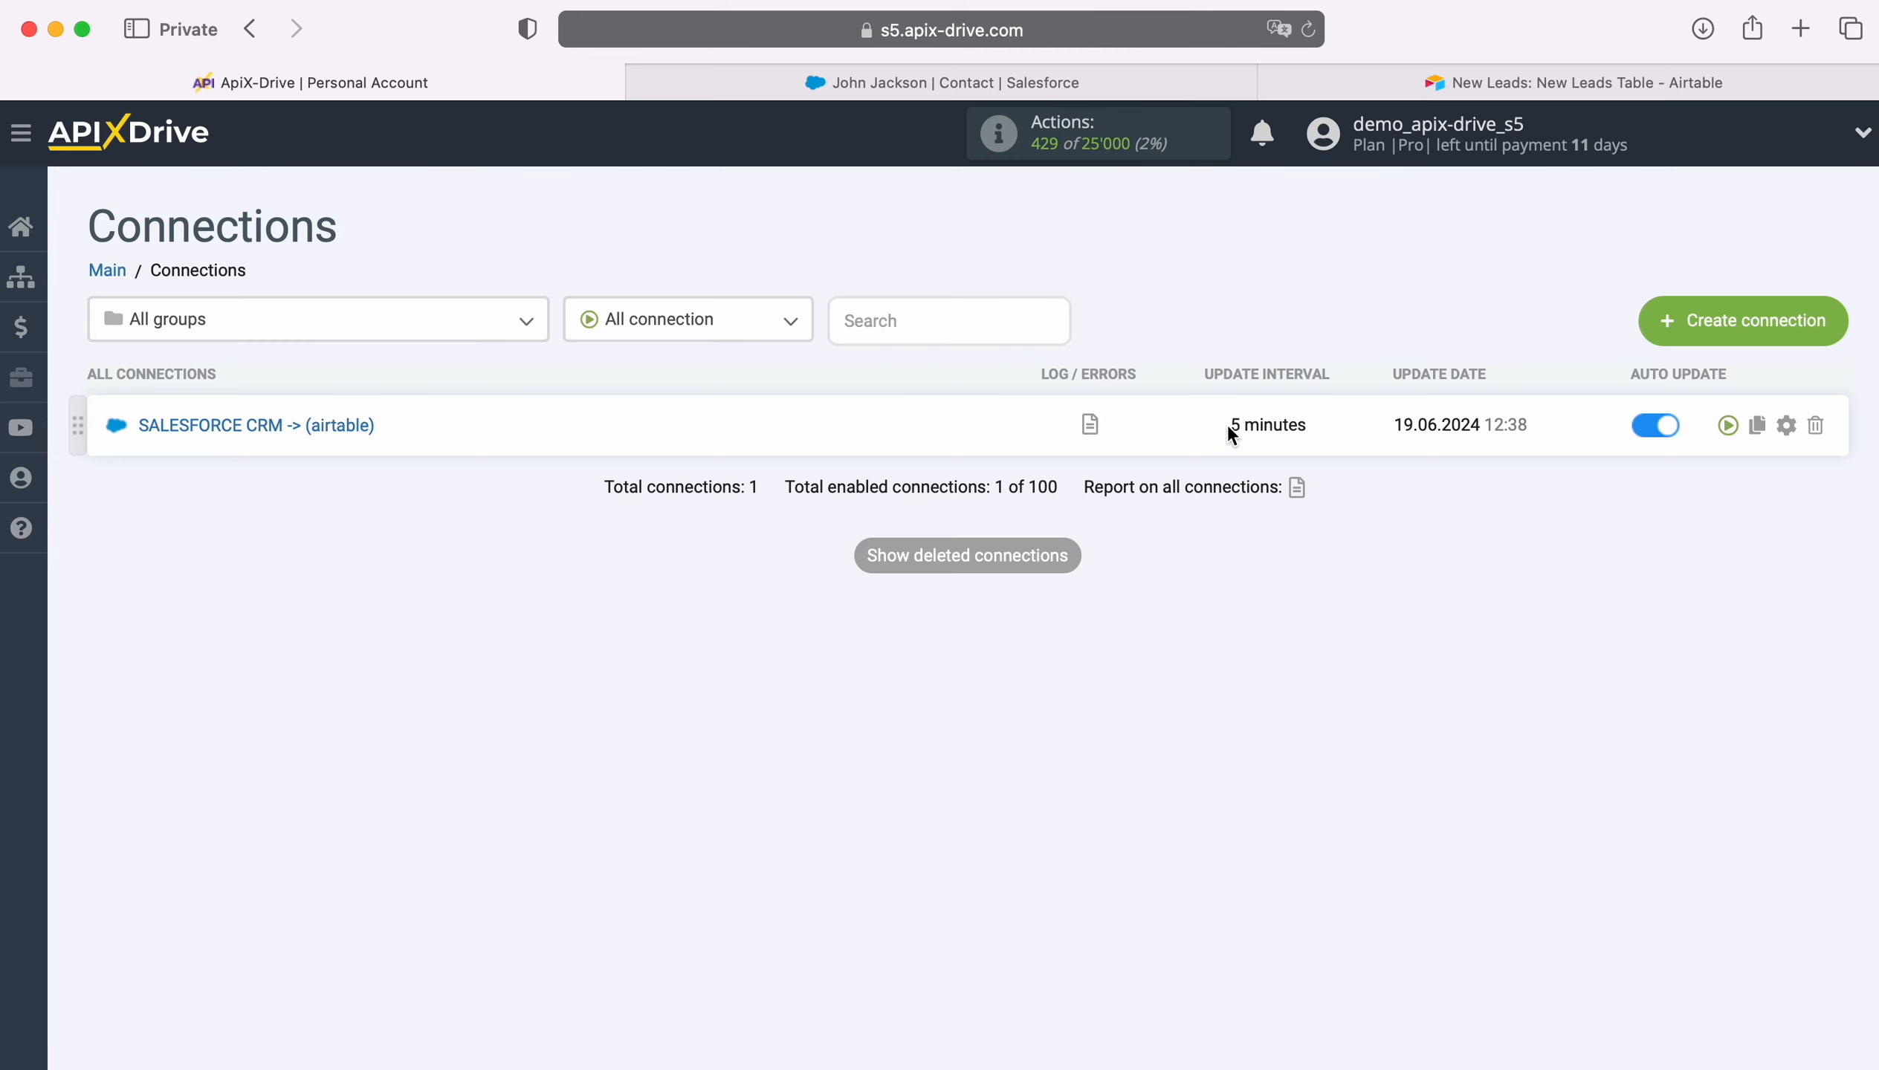